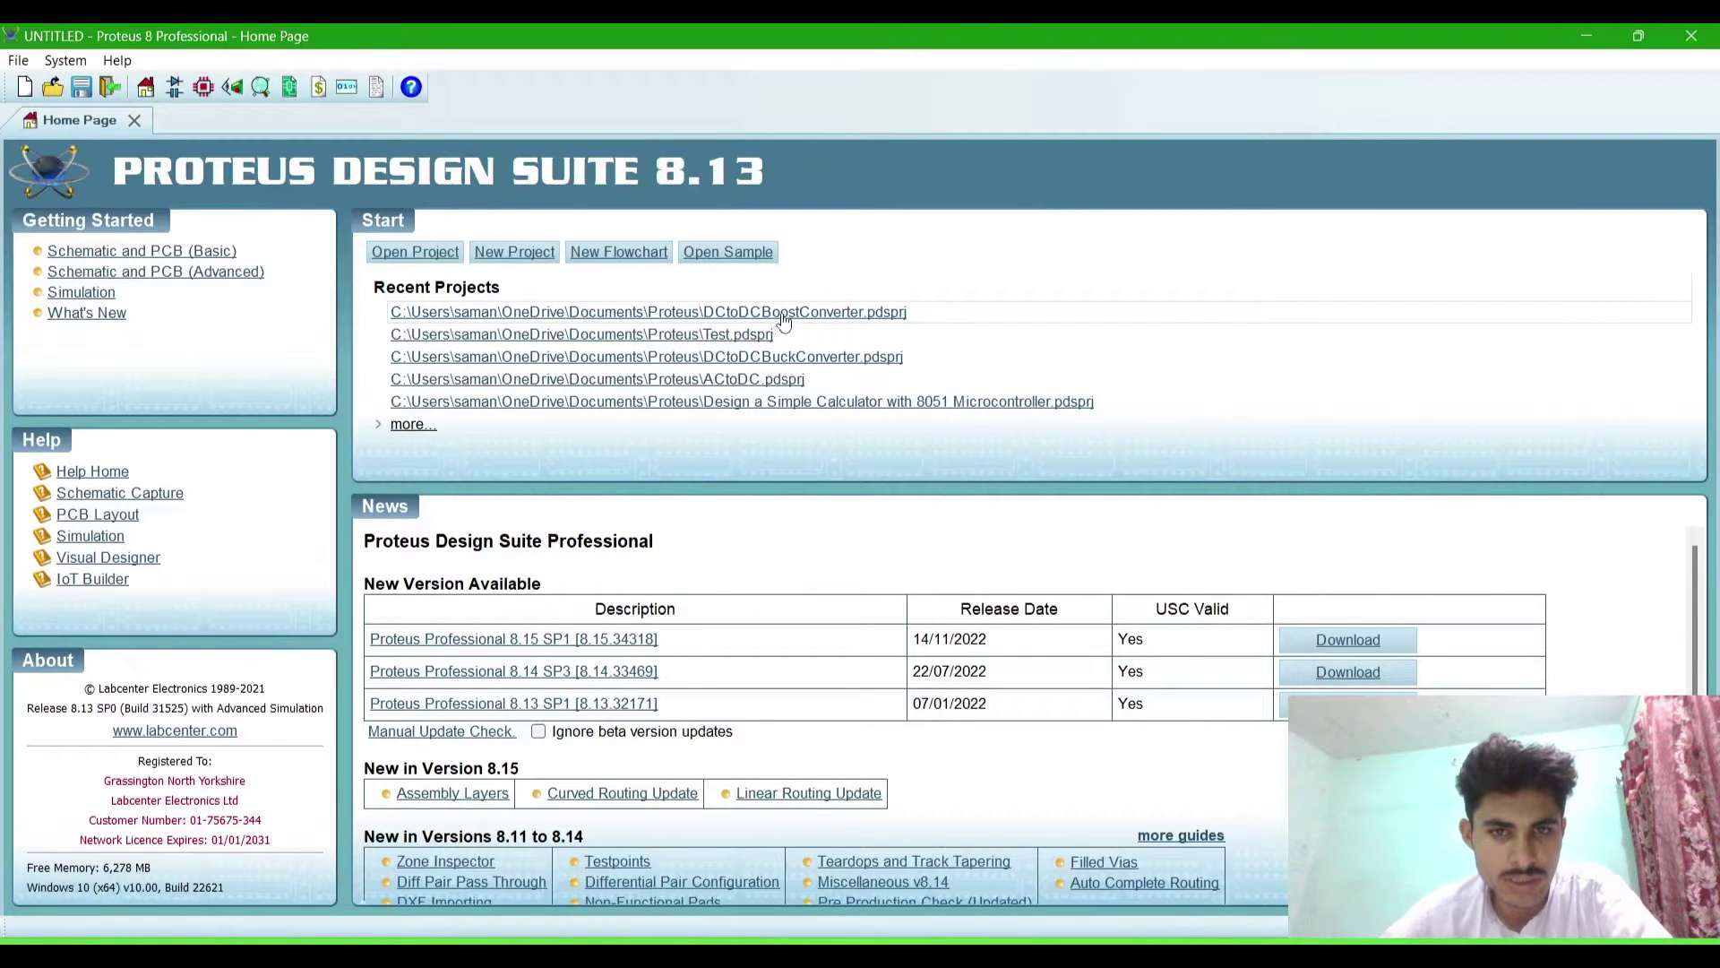
- Open the DCtoDCBoostConverter project and add the VSOURCE DC source to the parts list
left_click(644, 312)
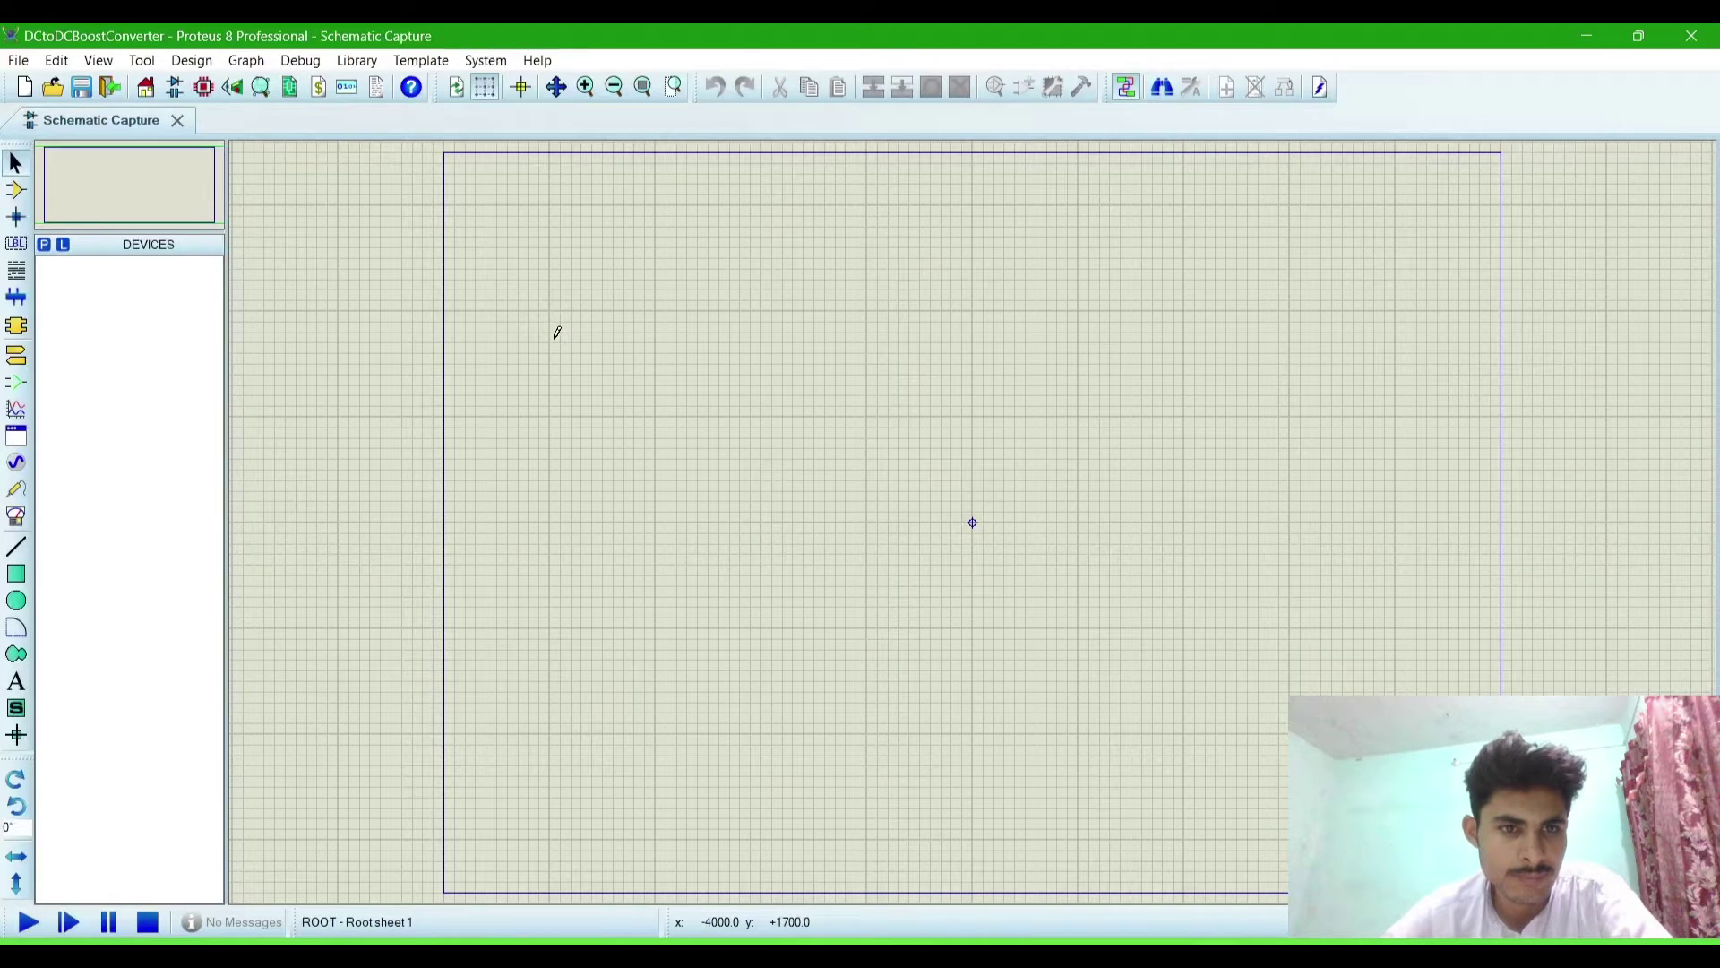
left_click(43, 244)
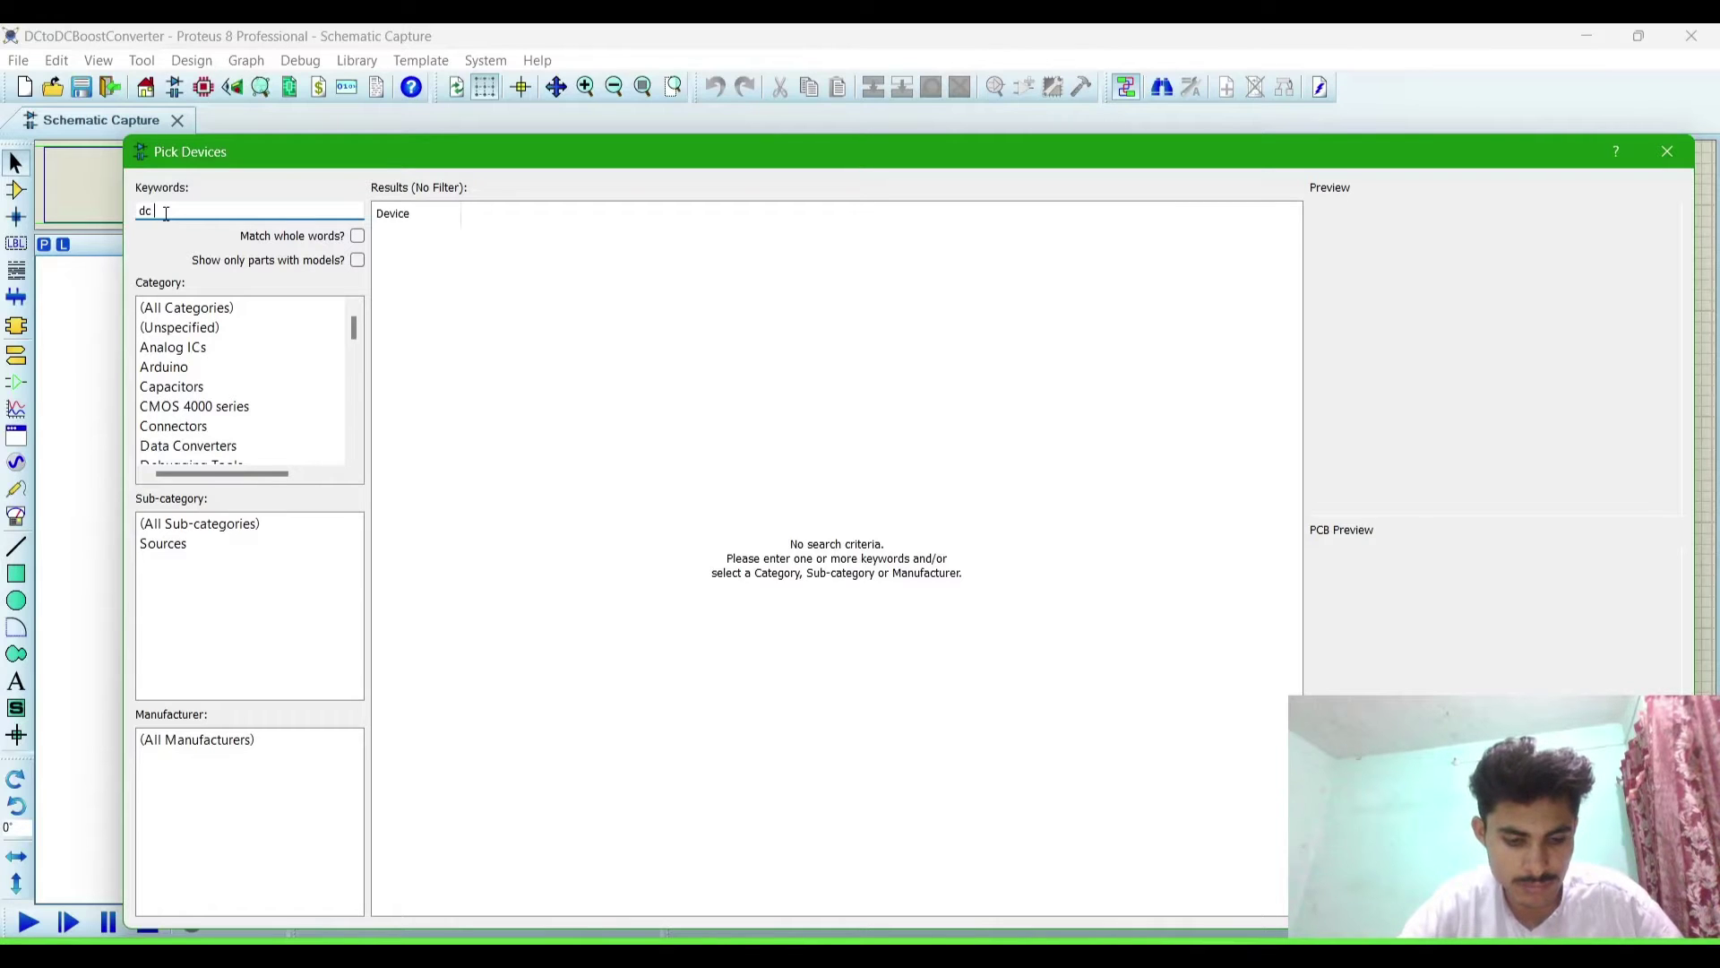
type("e")
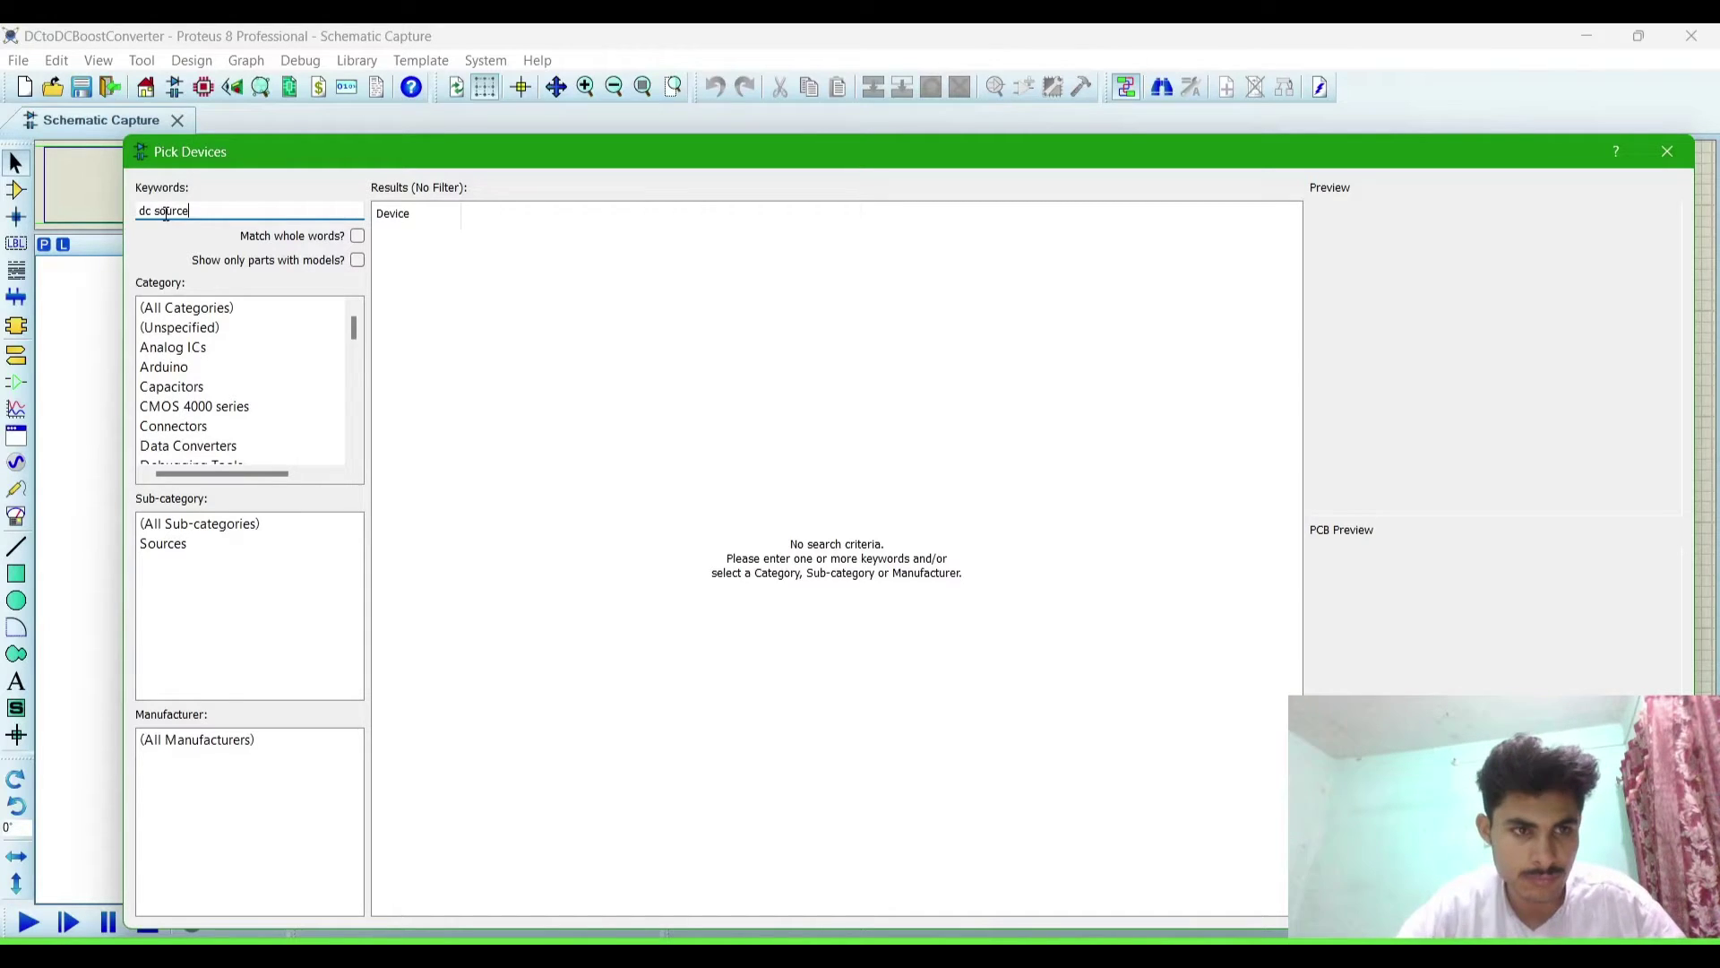
left_click(438, 281)
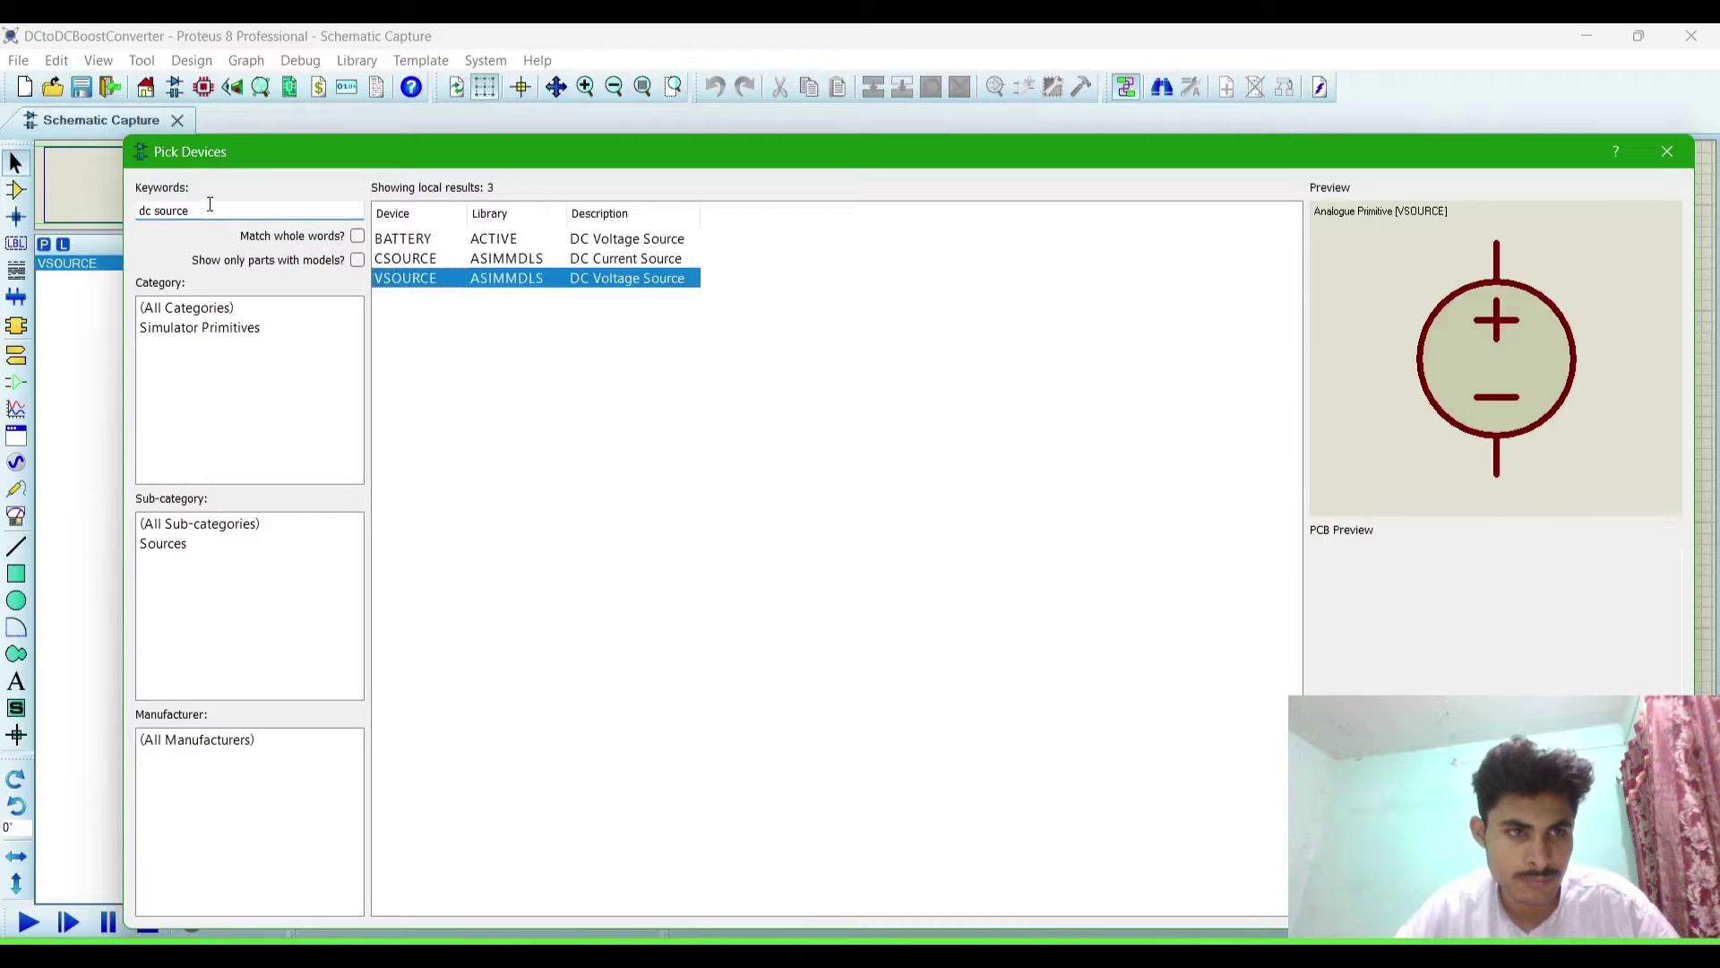
left_click_drag(196, 212, 118, 211)
key("BackSpace")
type("irf")
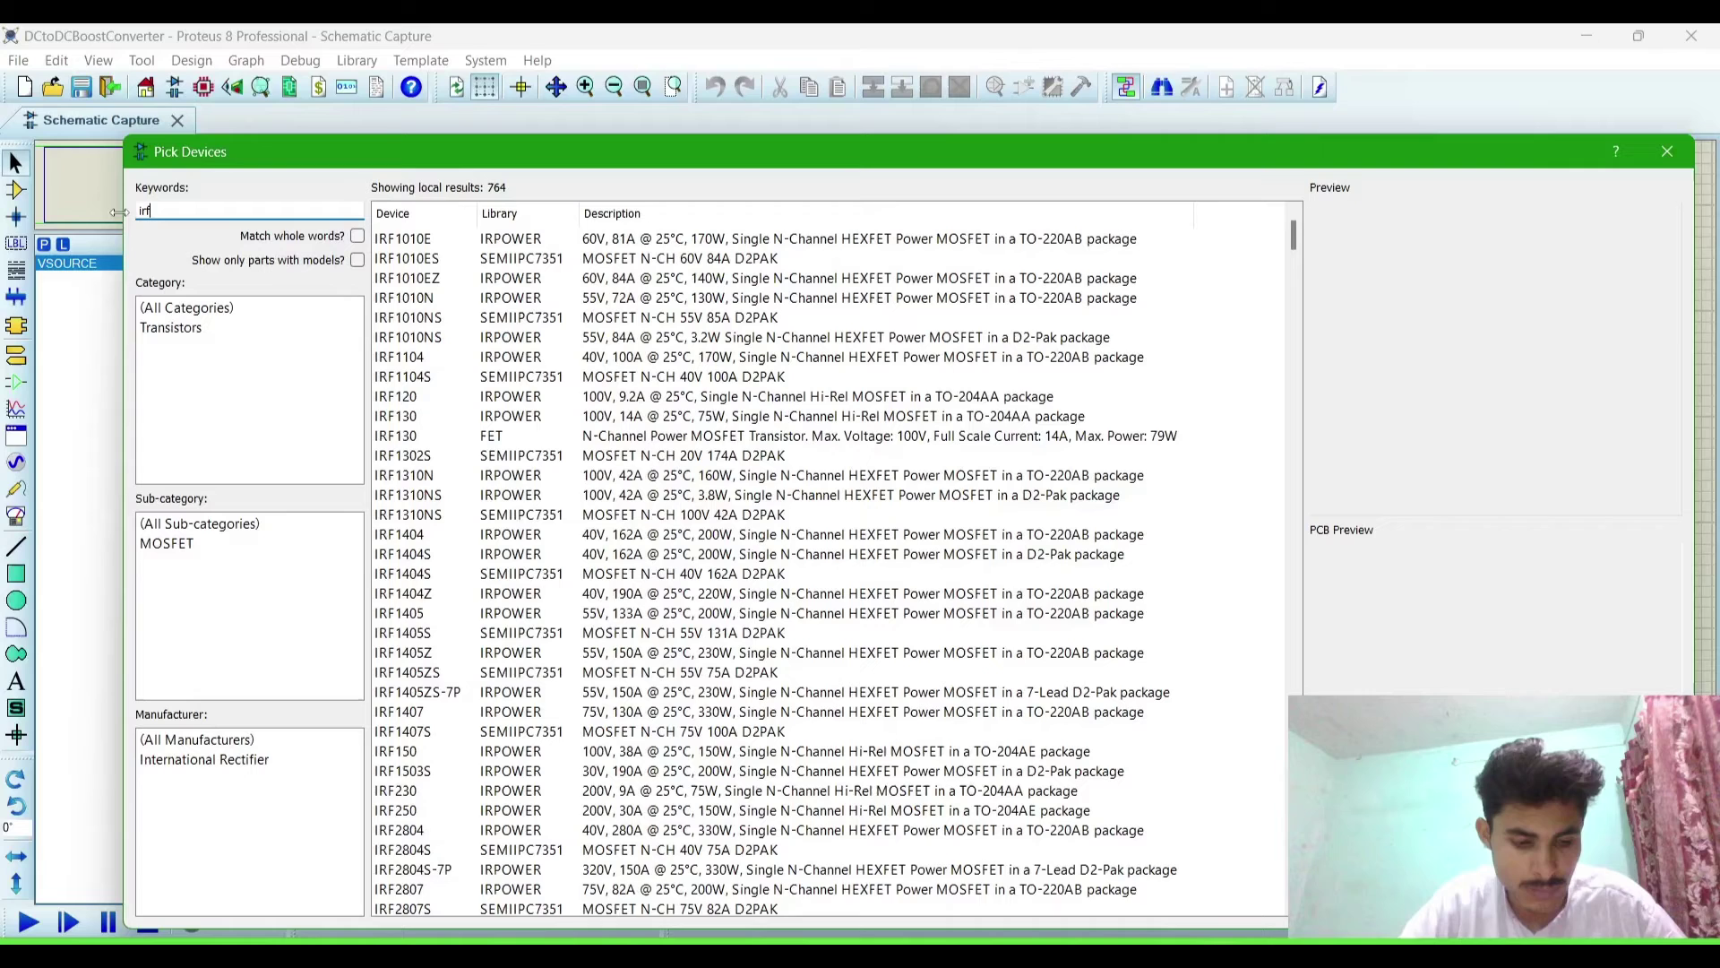
type("74")
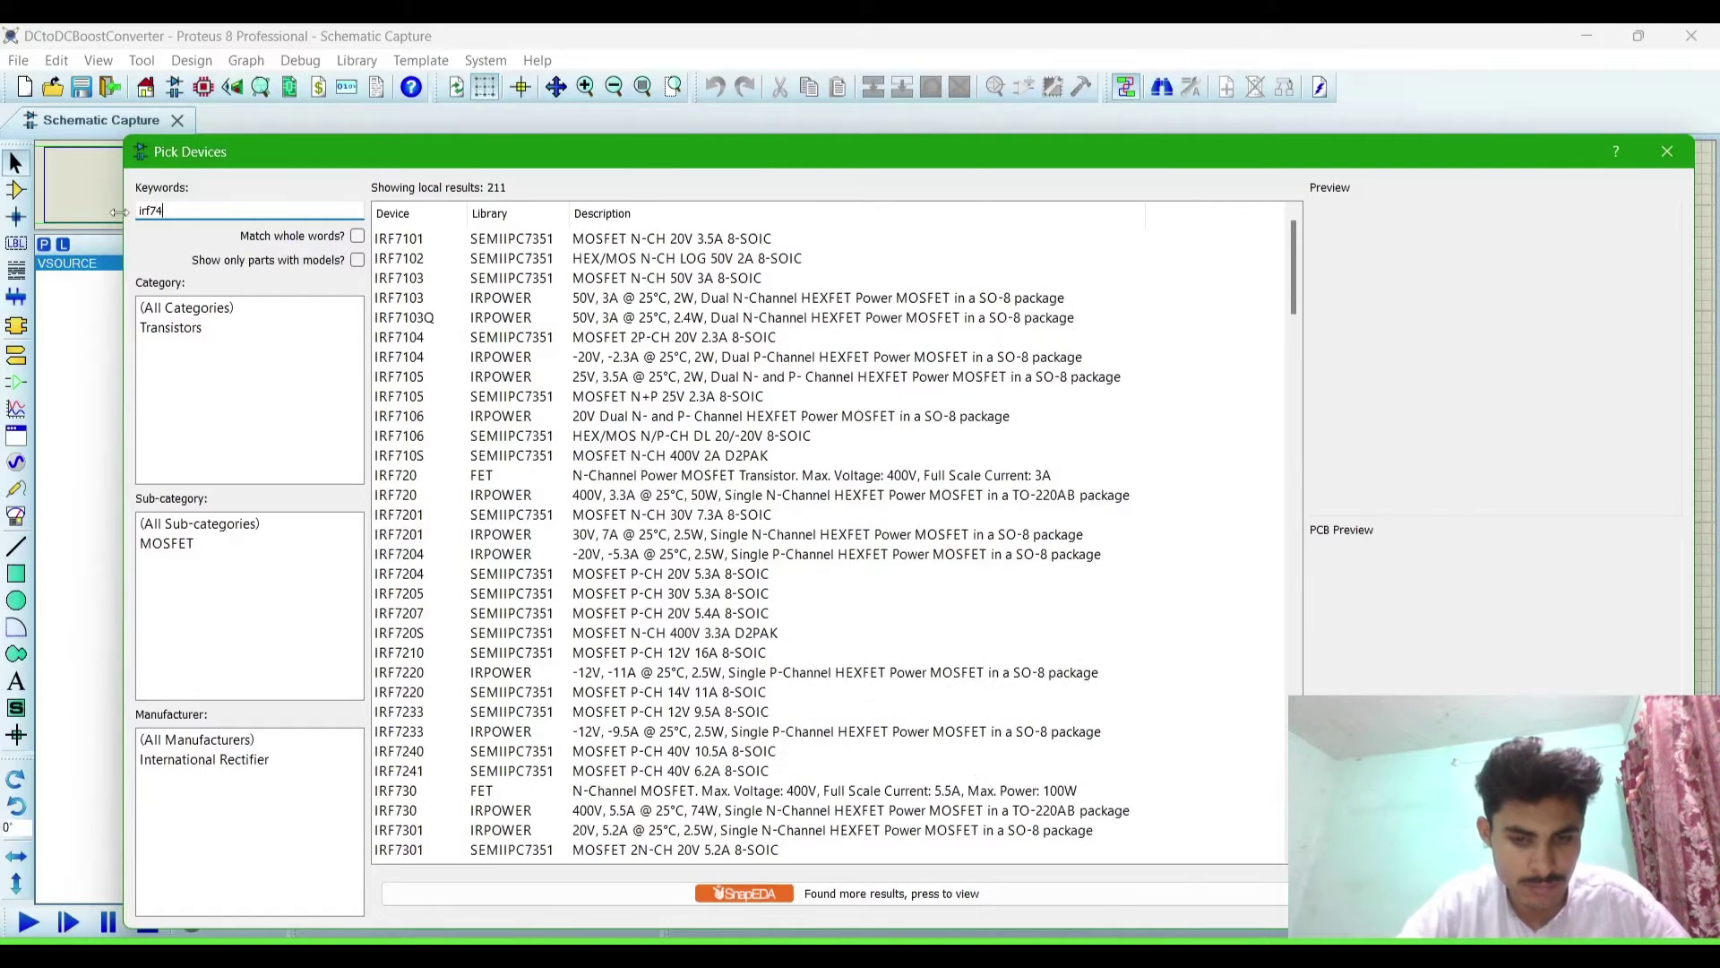
type("0")
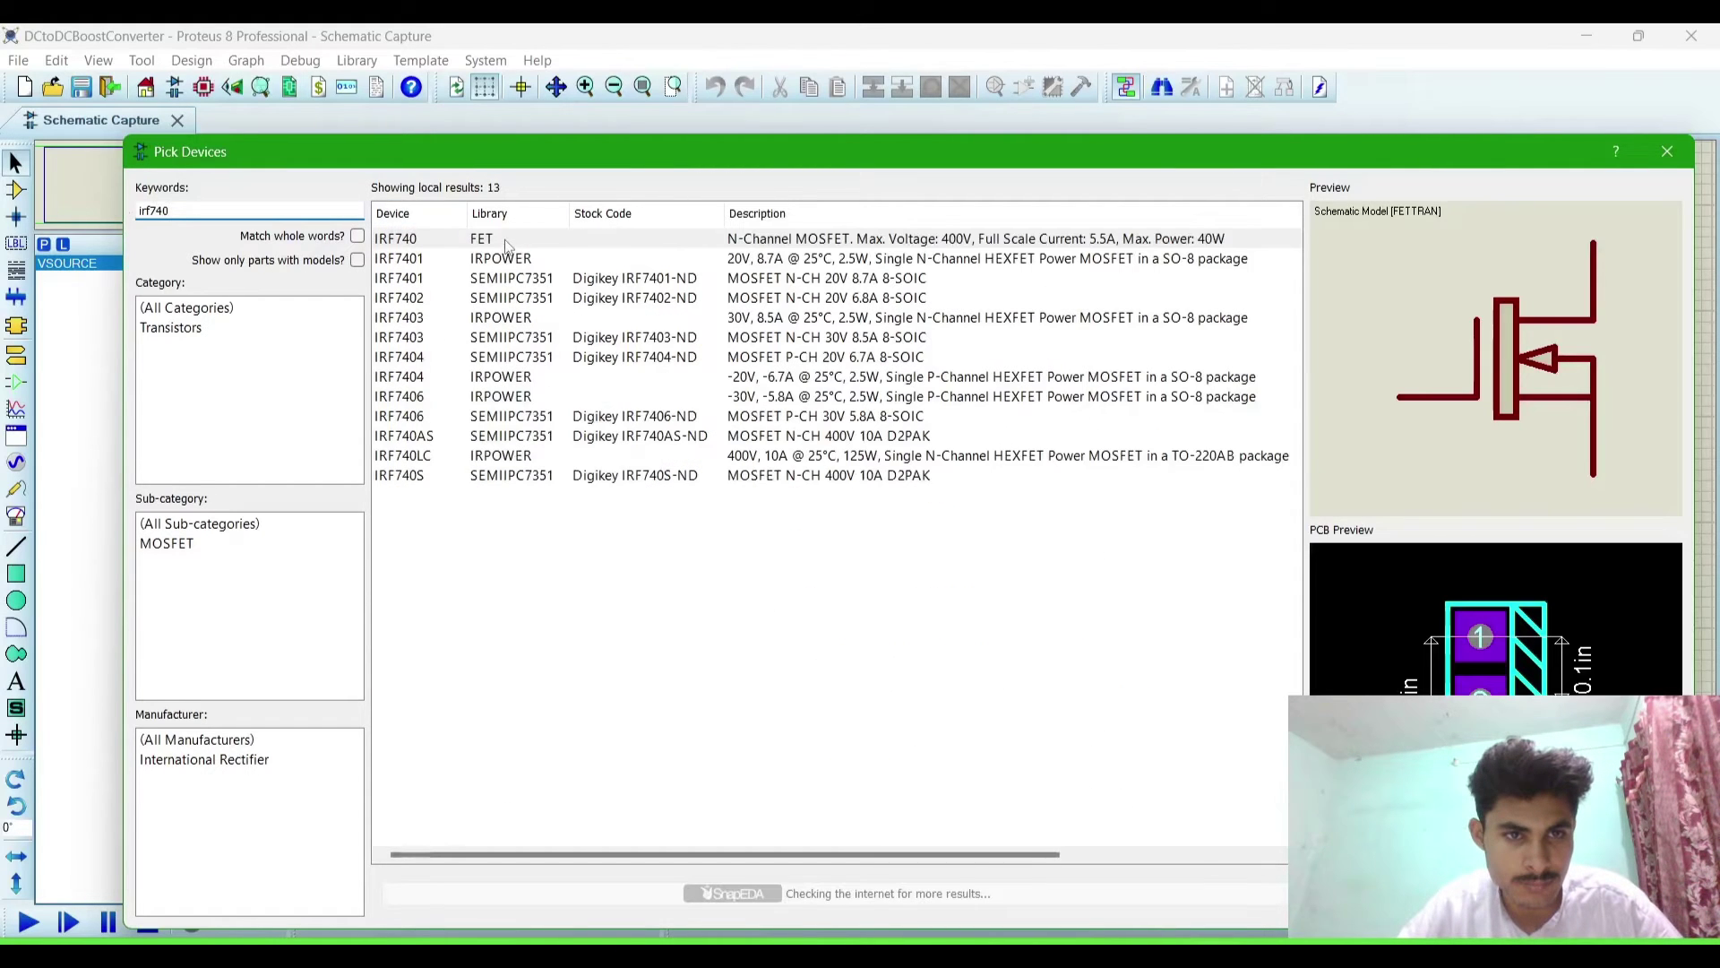
- Add the IRF740 MOSFET to the parts list
double_click(507, 240)
left_click_drag(175, 212, 126, 214)
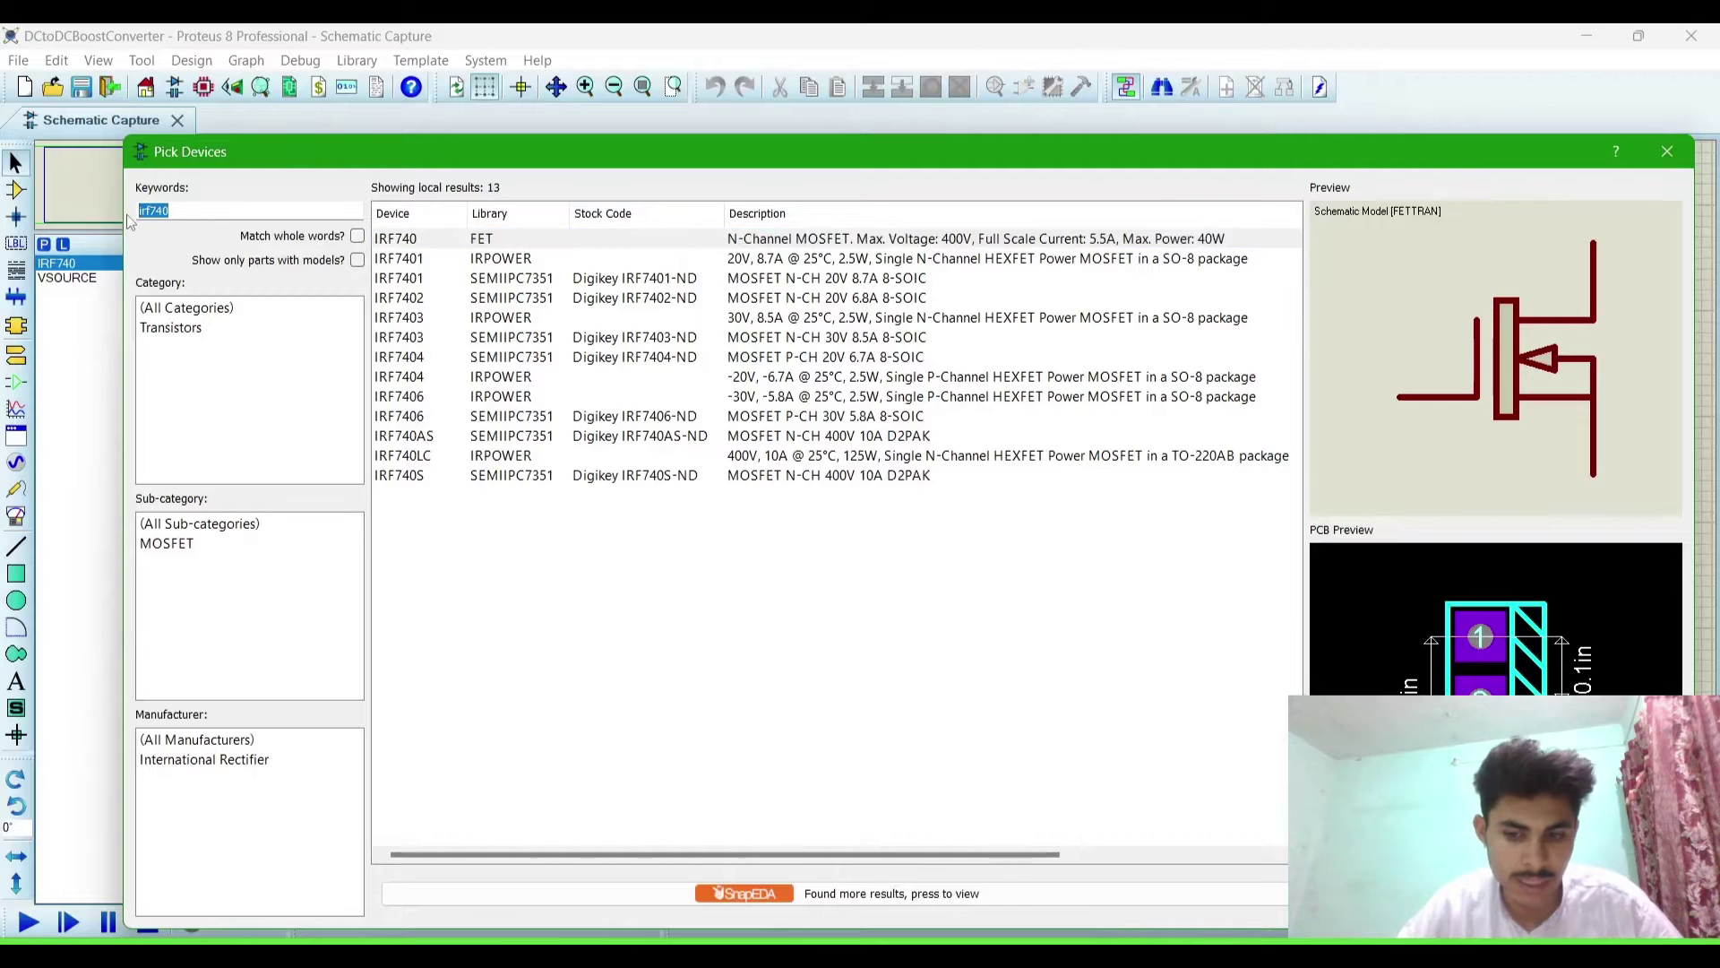
key("BackSpace")
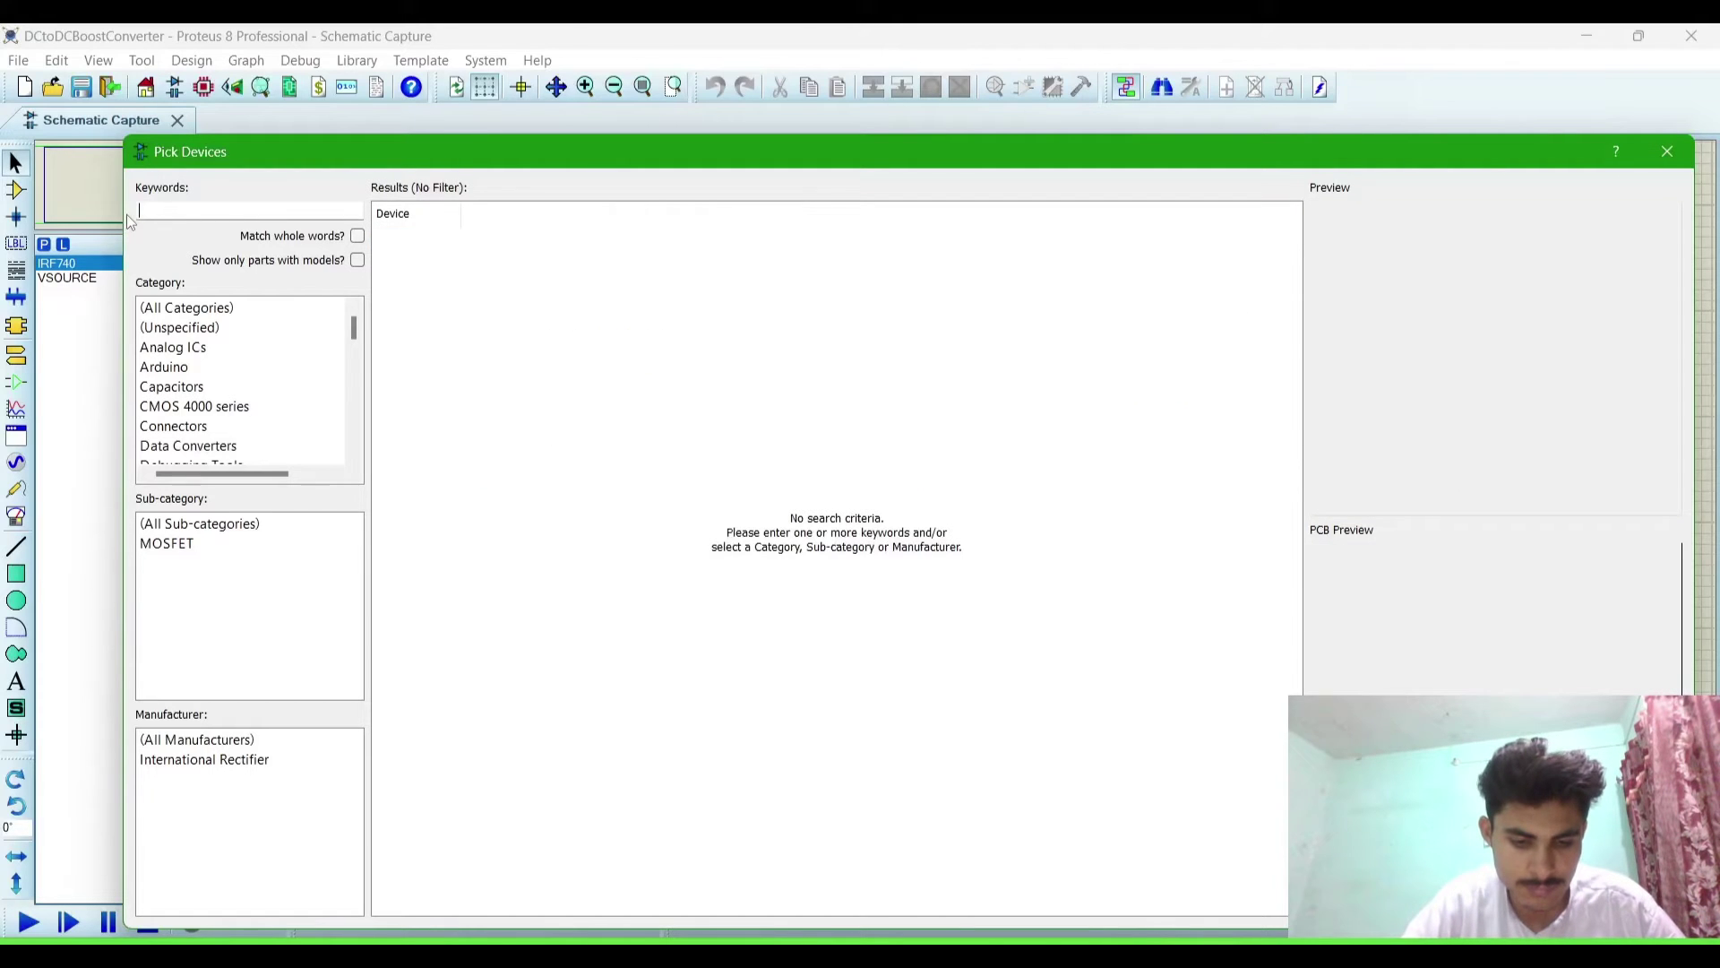
type("1n41")
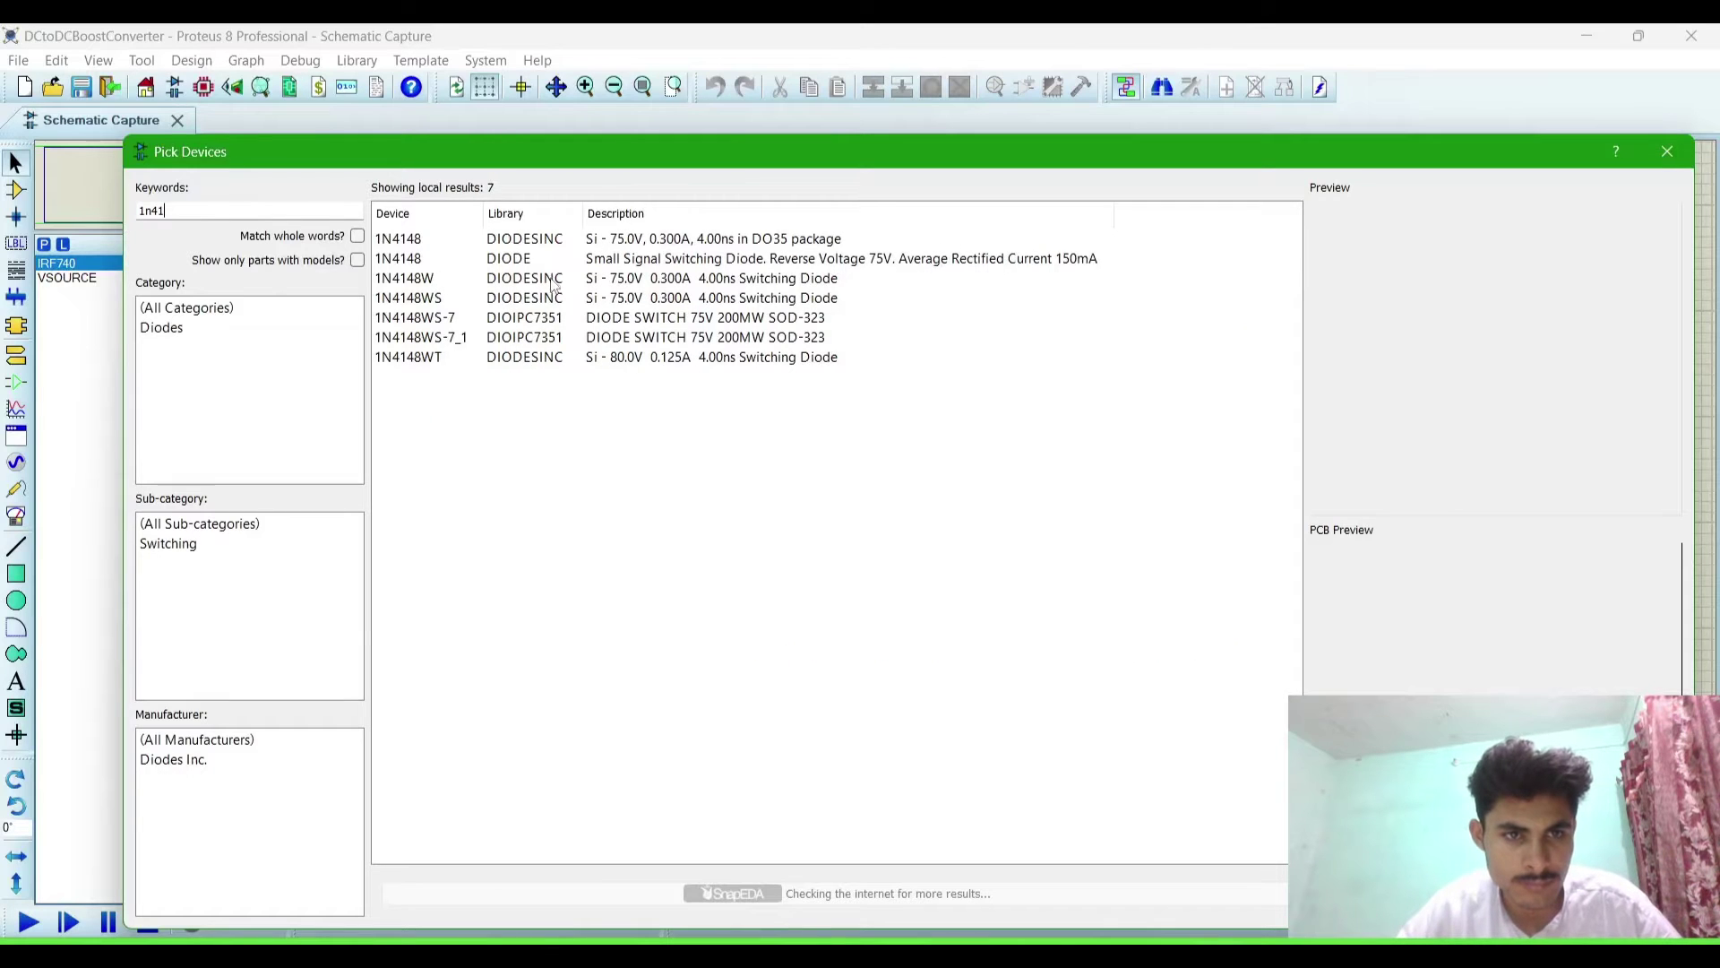
- Add the 1N4148 diode and the generic CAP capacitor to the parts list
left_click(546, 262)
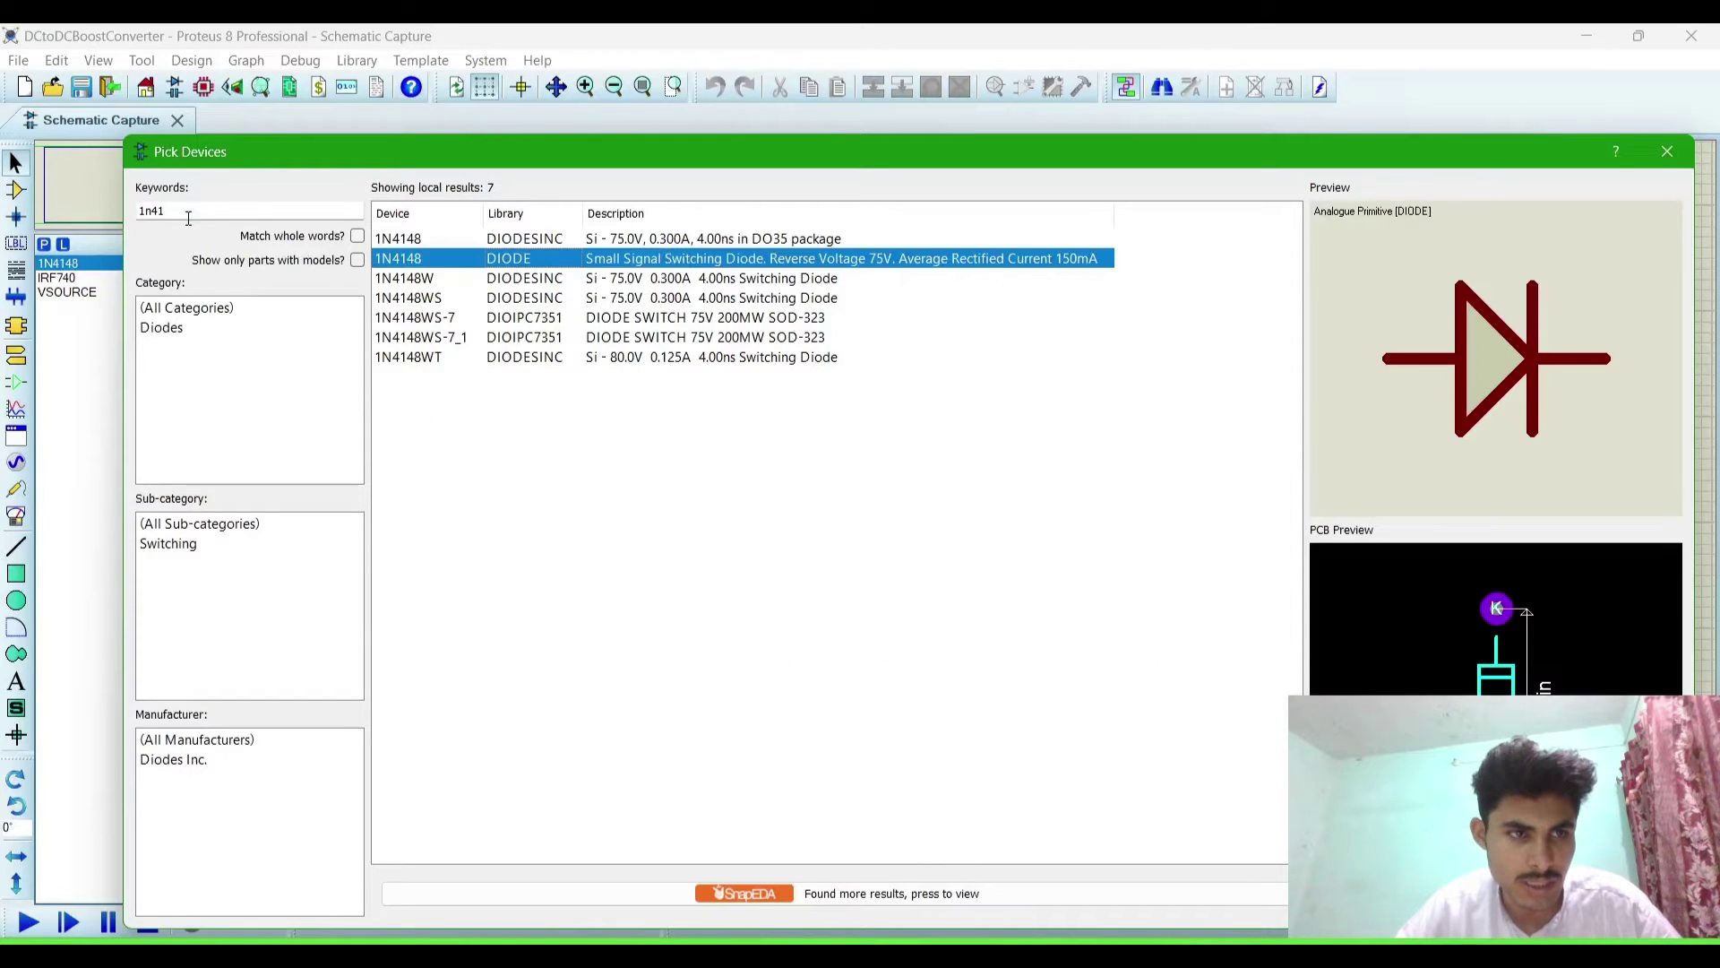
left_click_drag(189, 217, 135, 219)
key("BackSpace")
type("capac")
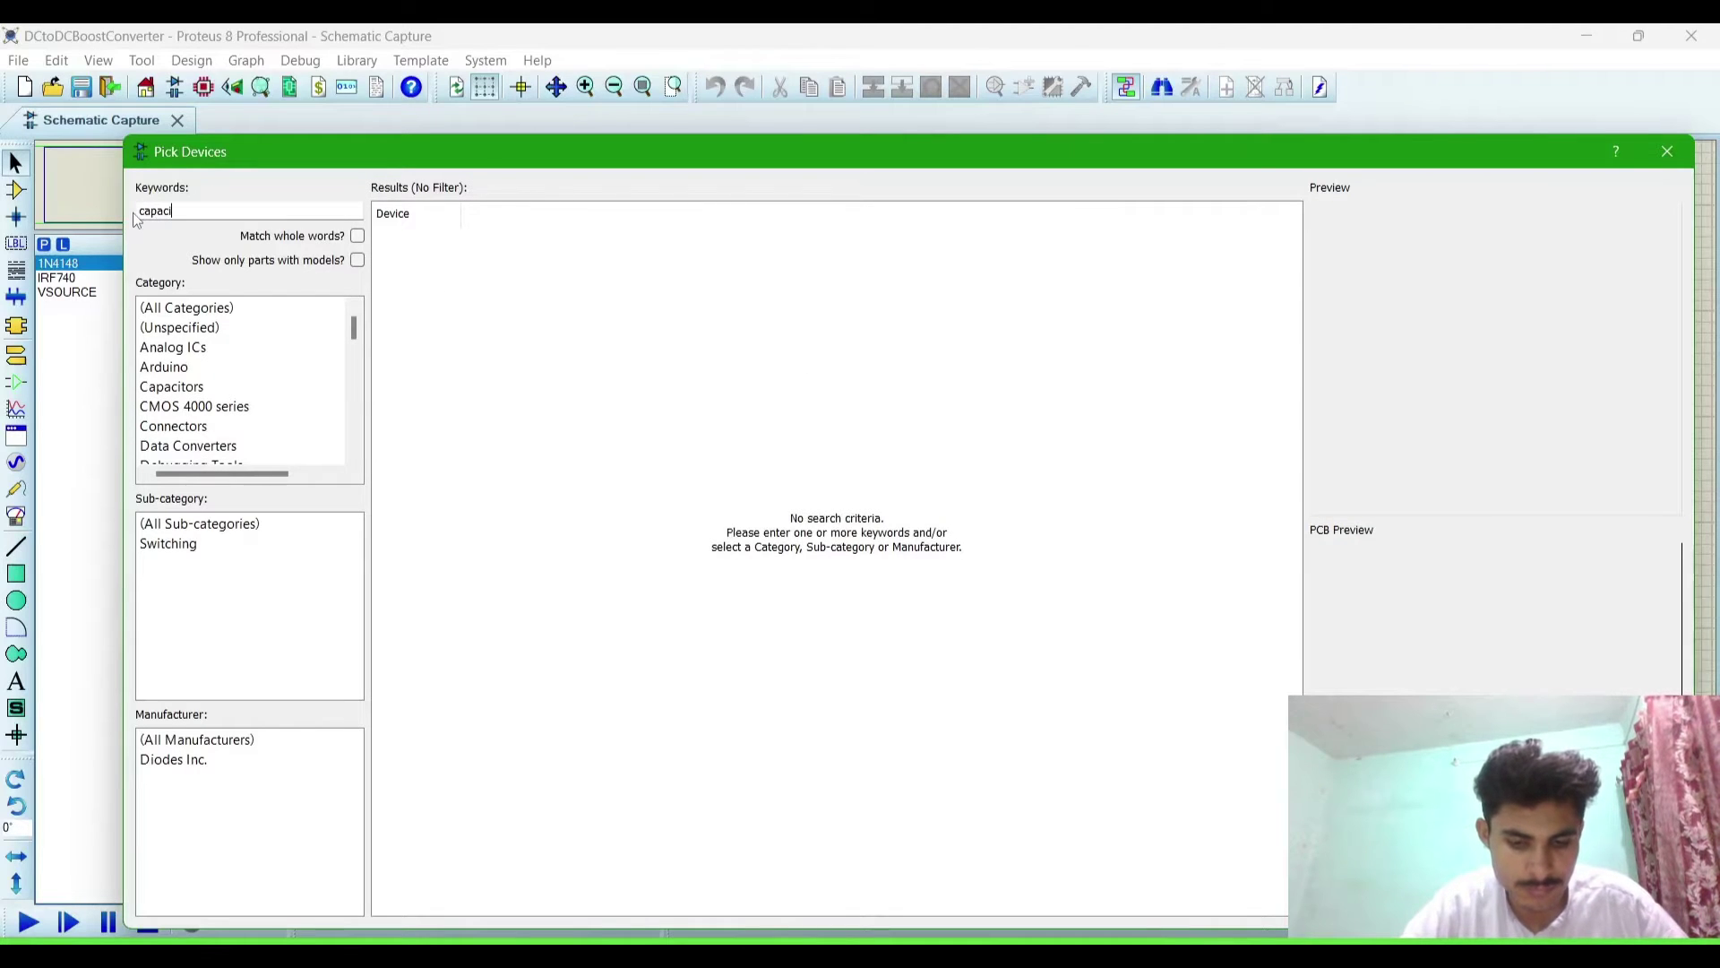
type("itor")
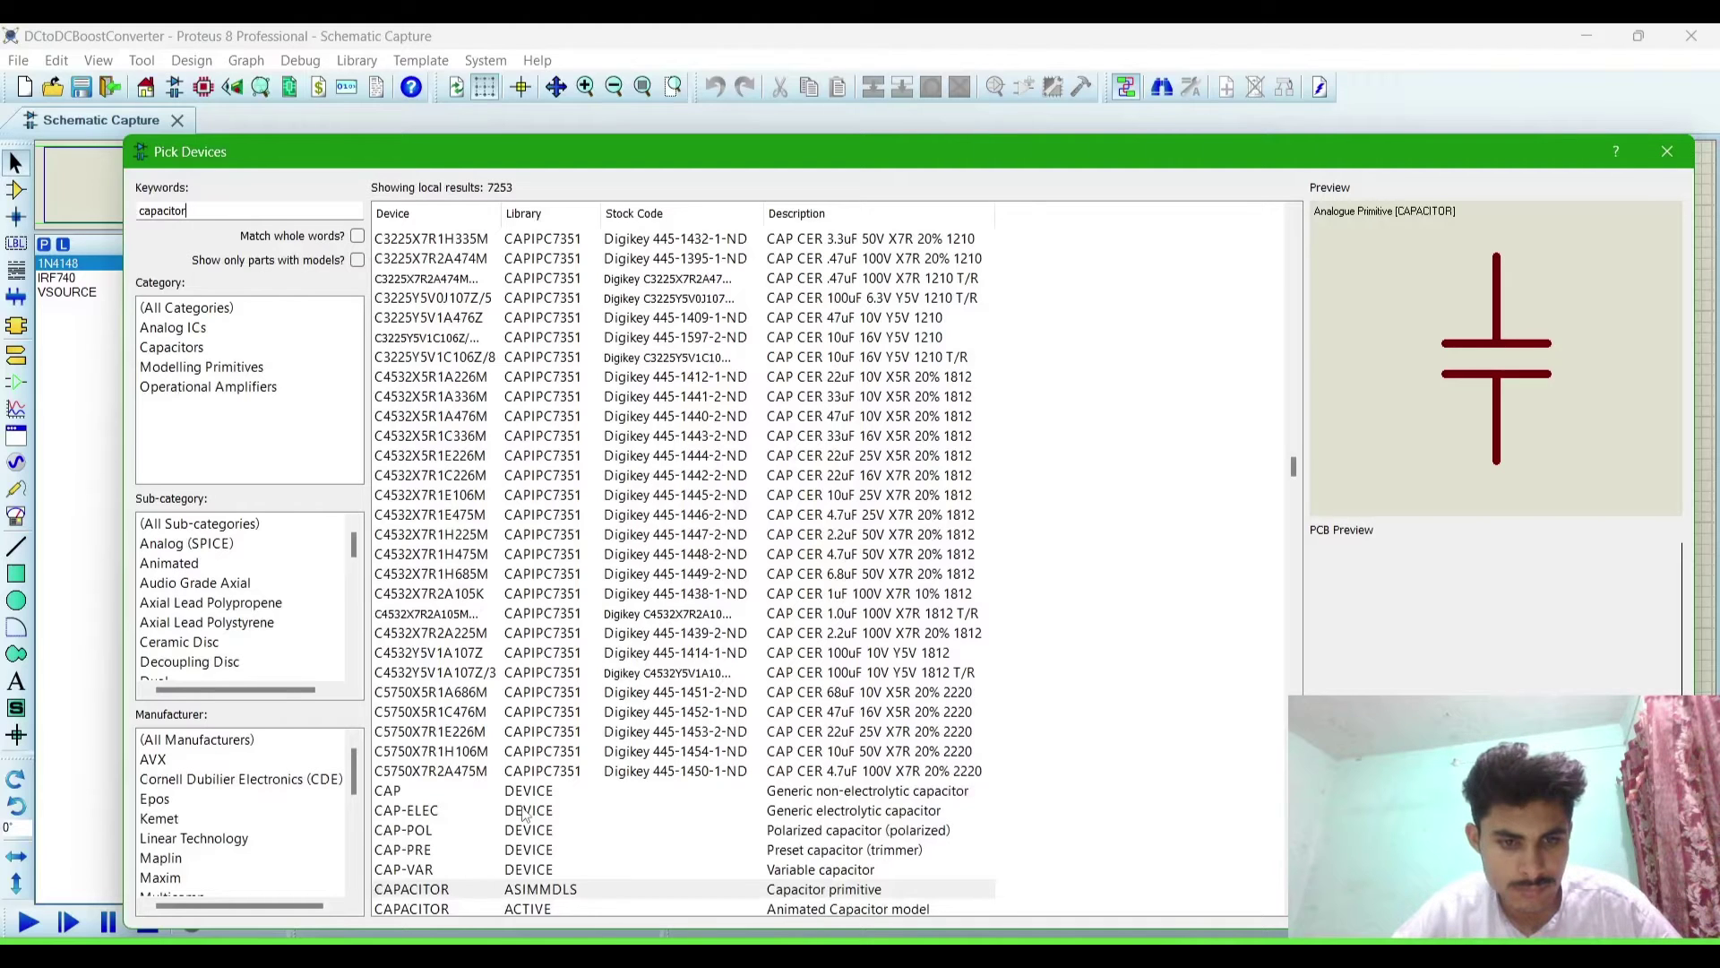
double_click(528, 793)
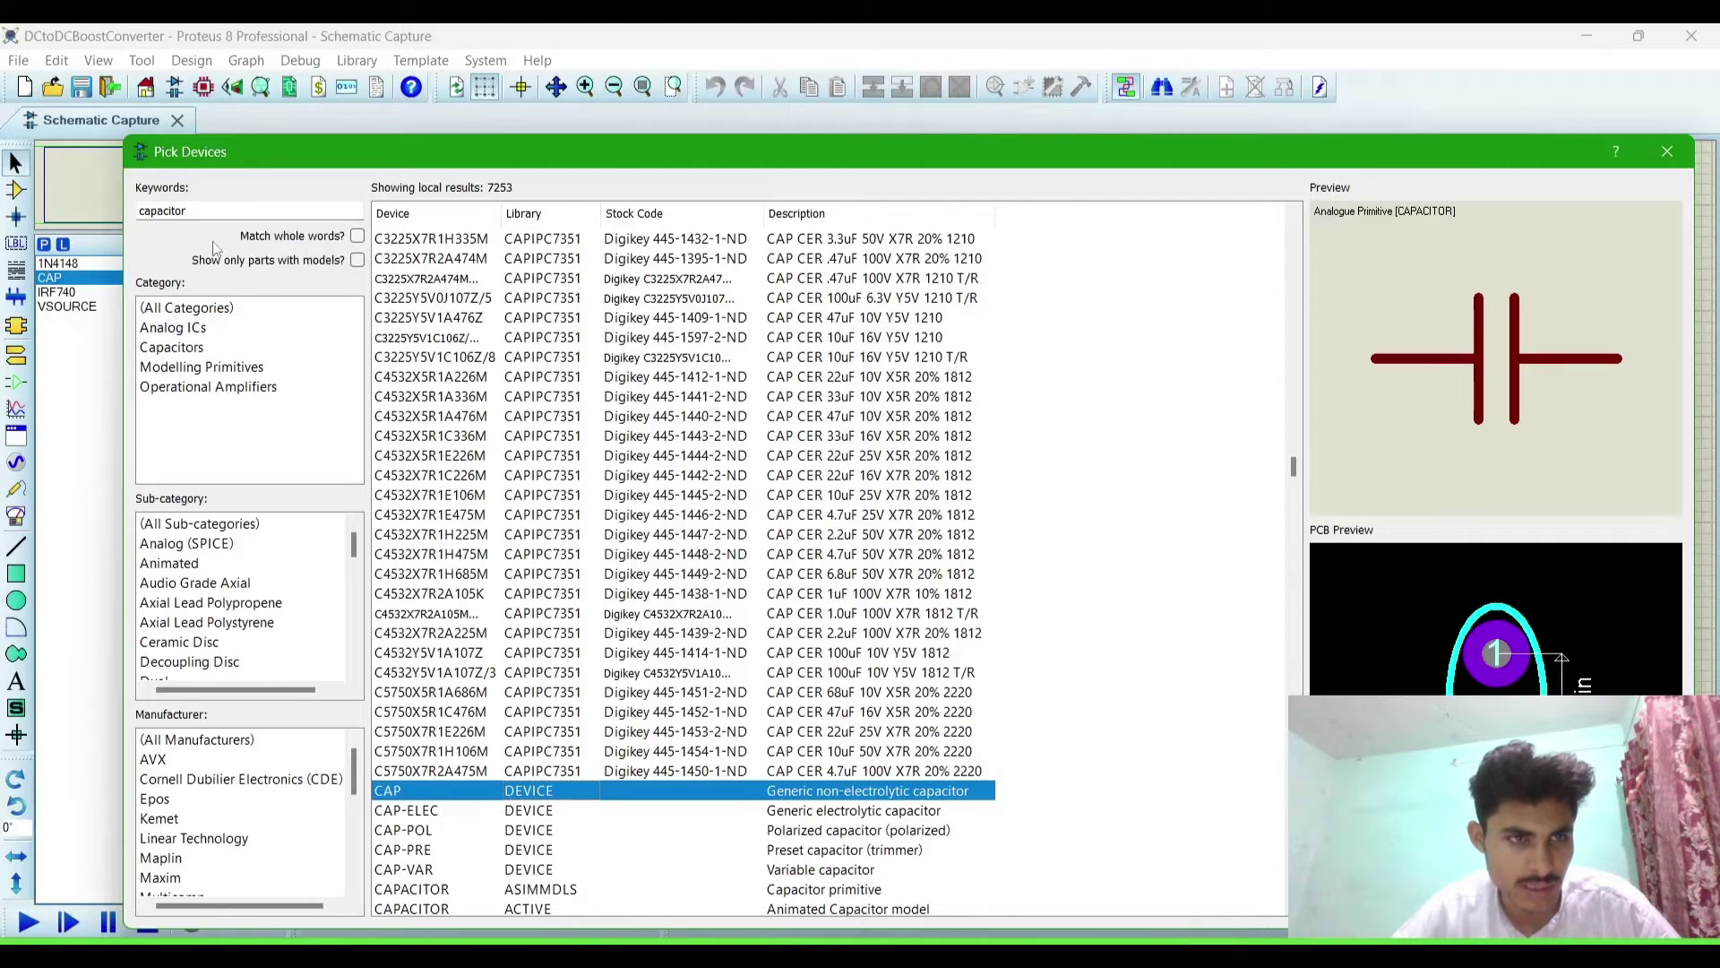
left_click(148, 214)
double_click(188, 214)
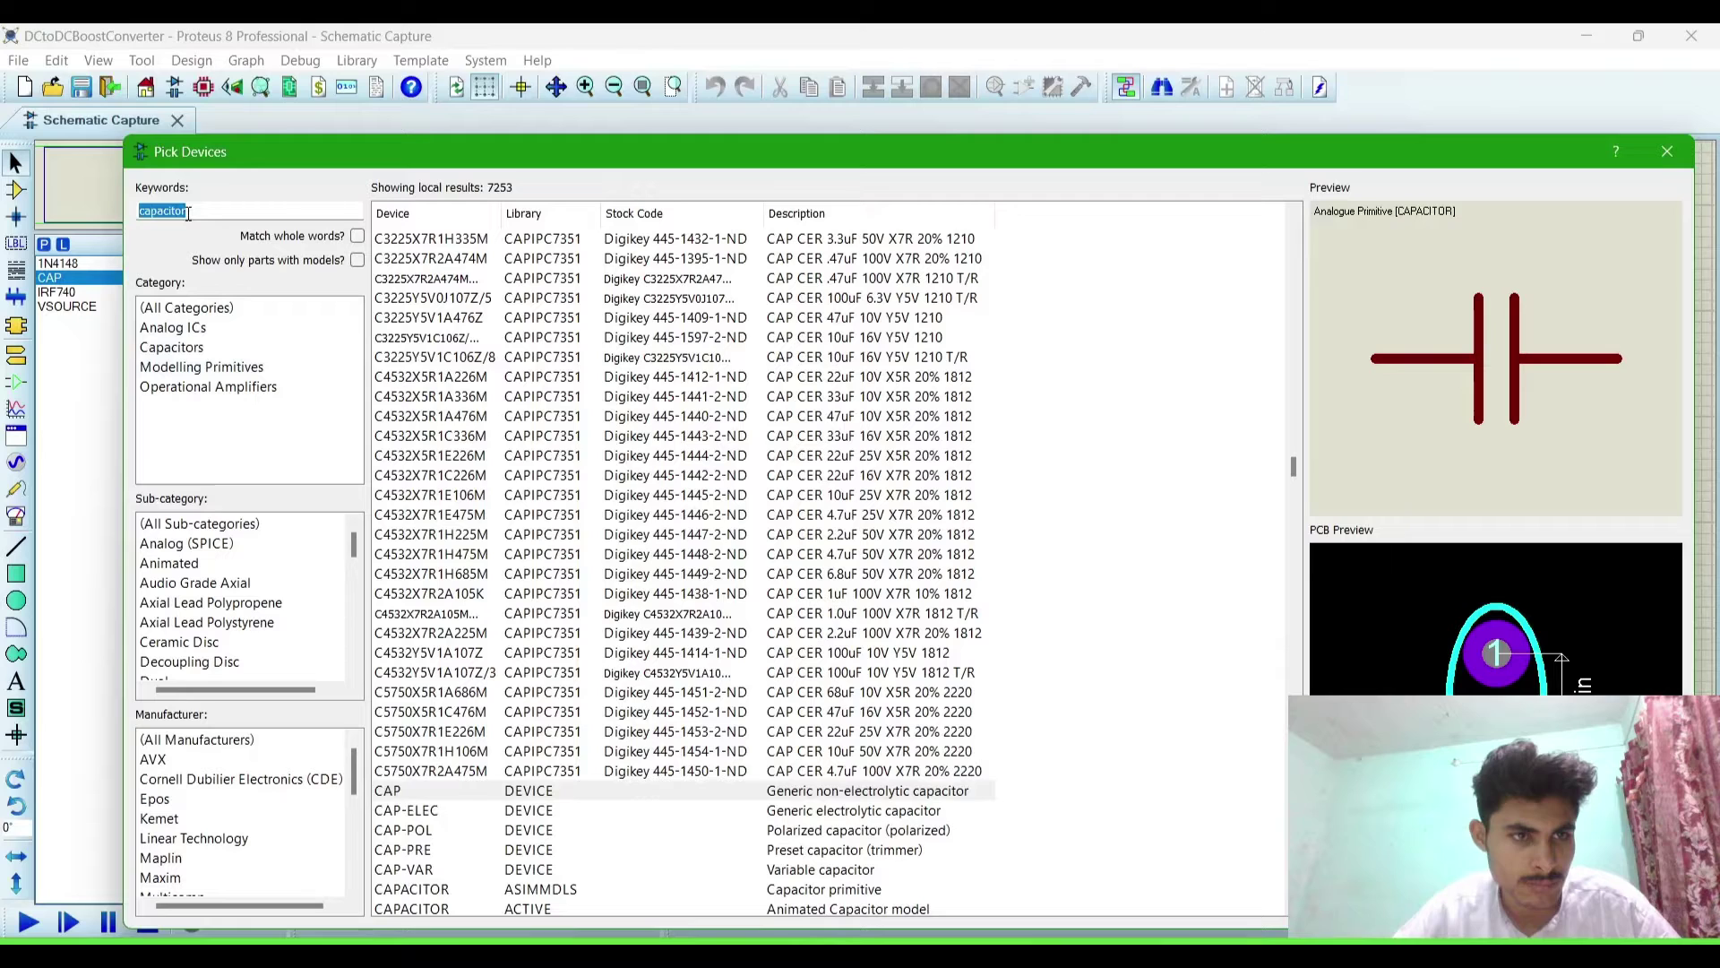
key("BackSpace")
type("induc")
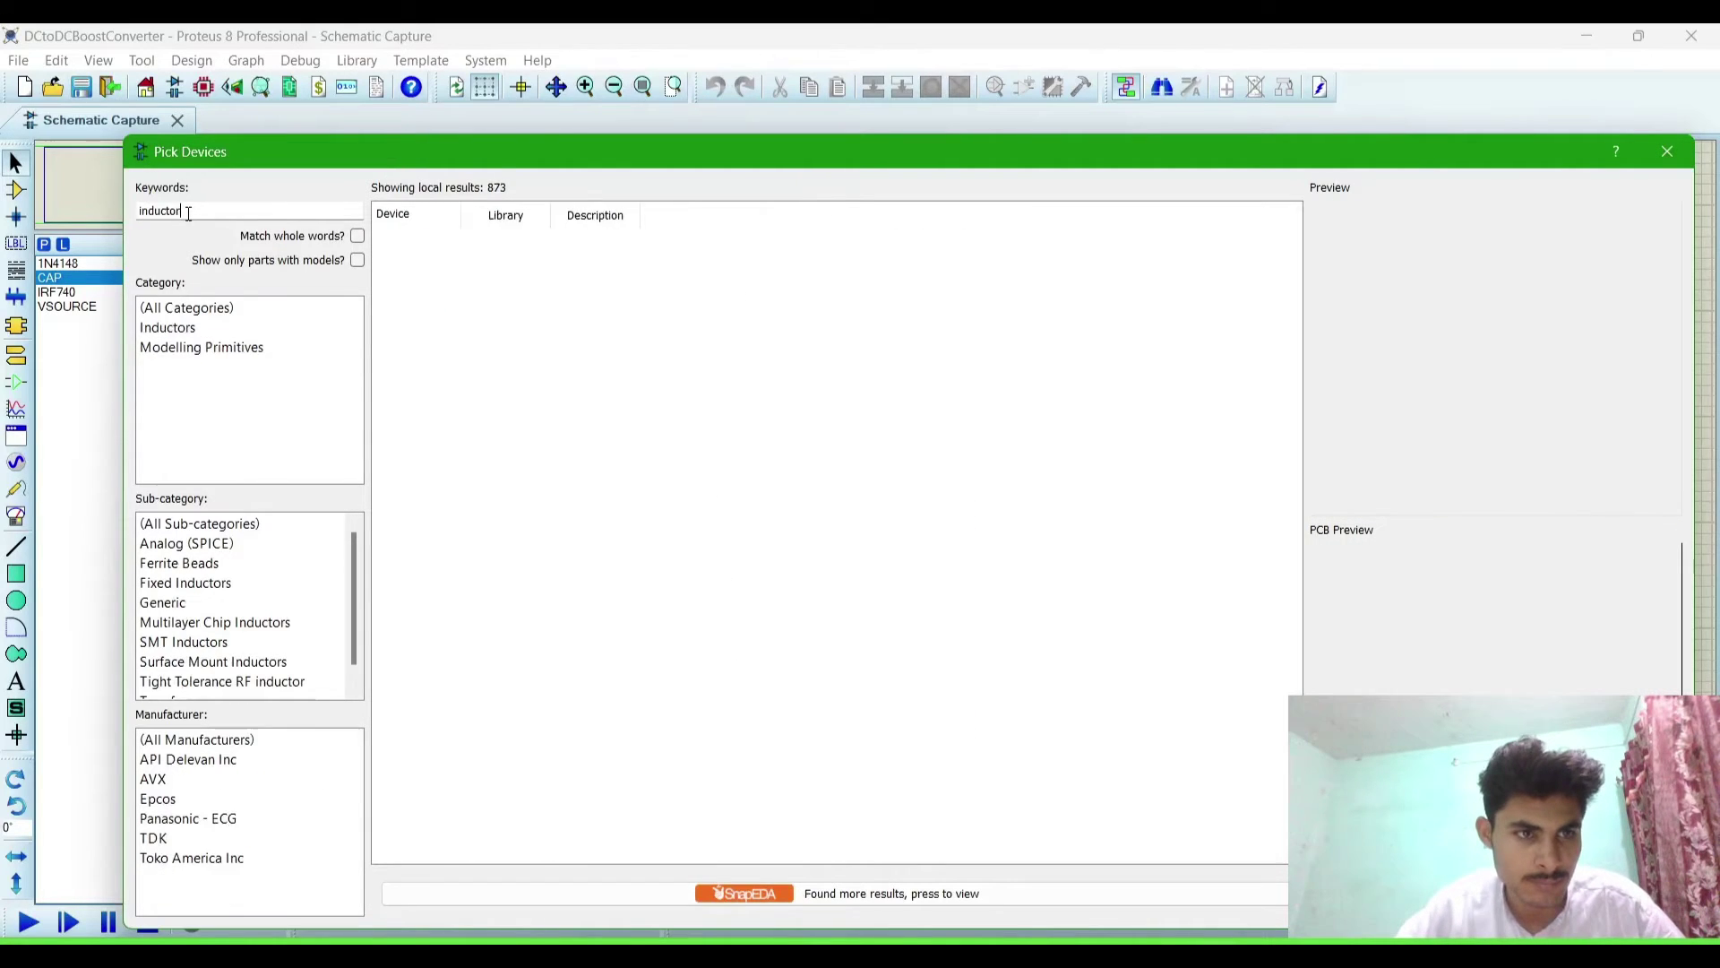
type("tor")
scroll(508, 777, "down", 3)
- Add the INDUCTOR and RES parts, then close the device picker
double_click(506, 694)
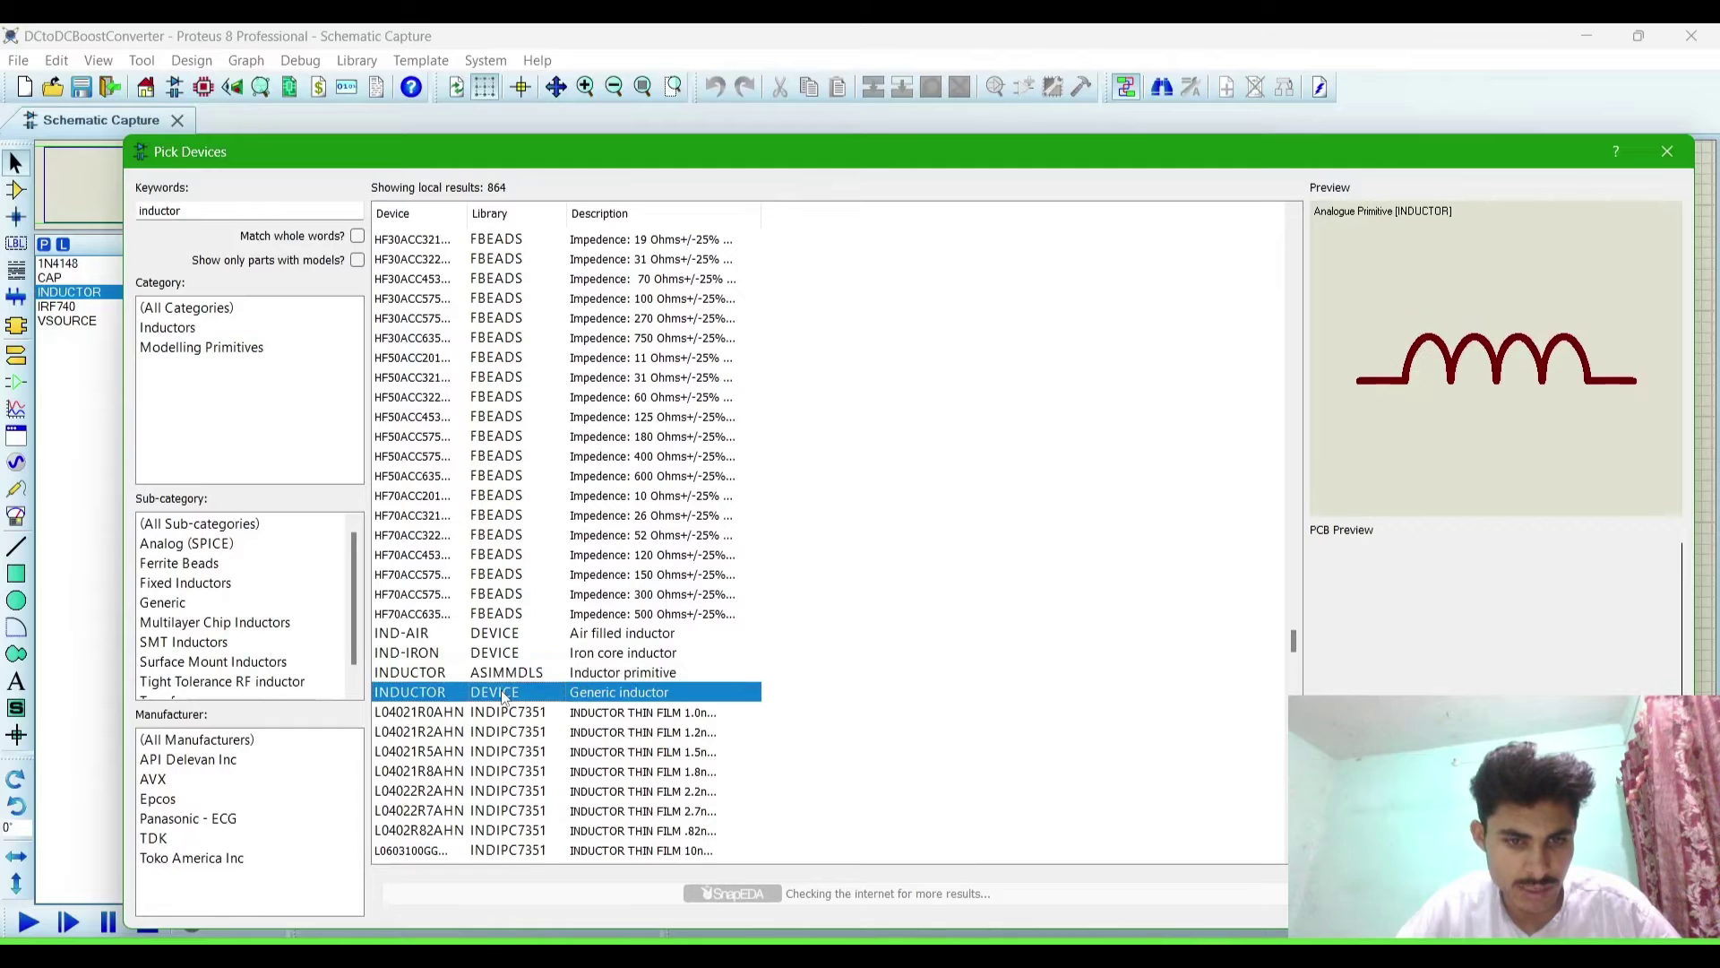
left_click_drag(186, 209, 129, 217)
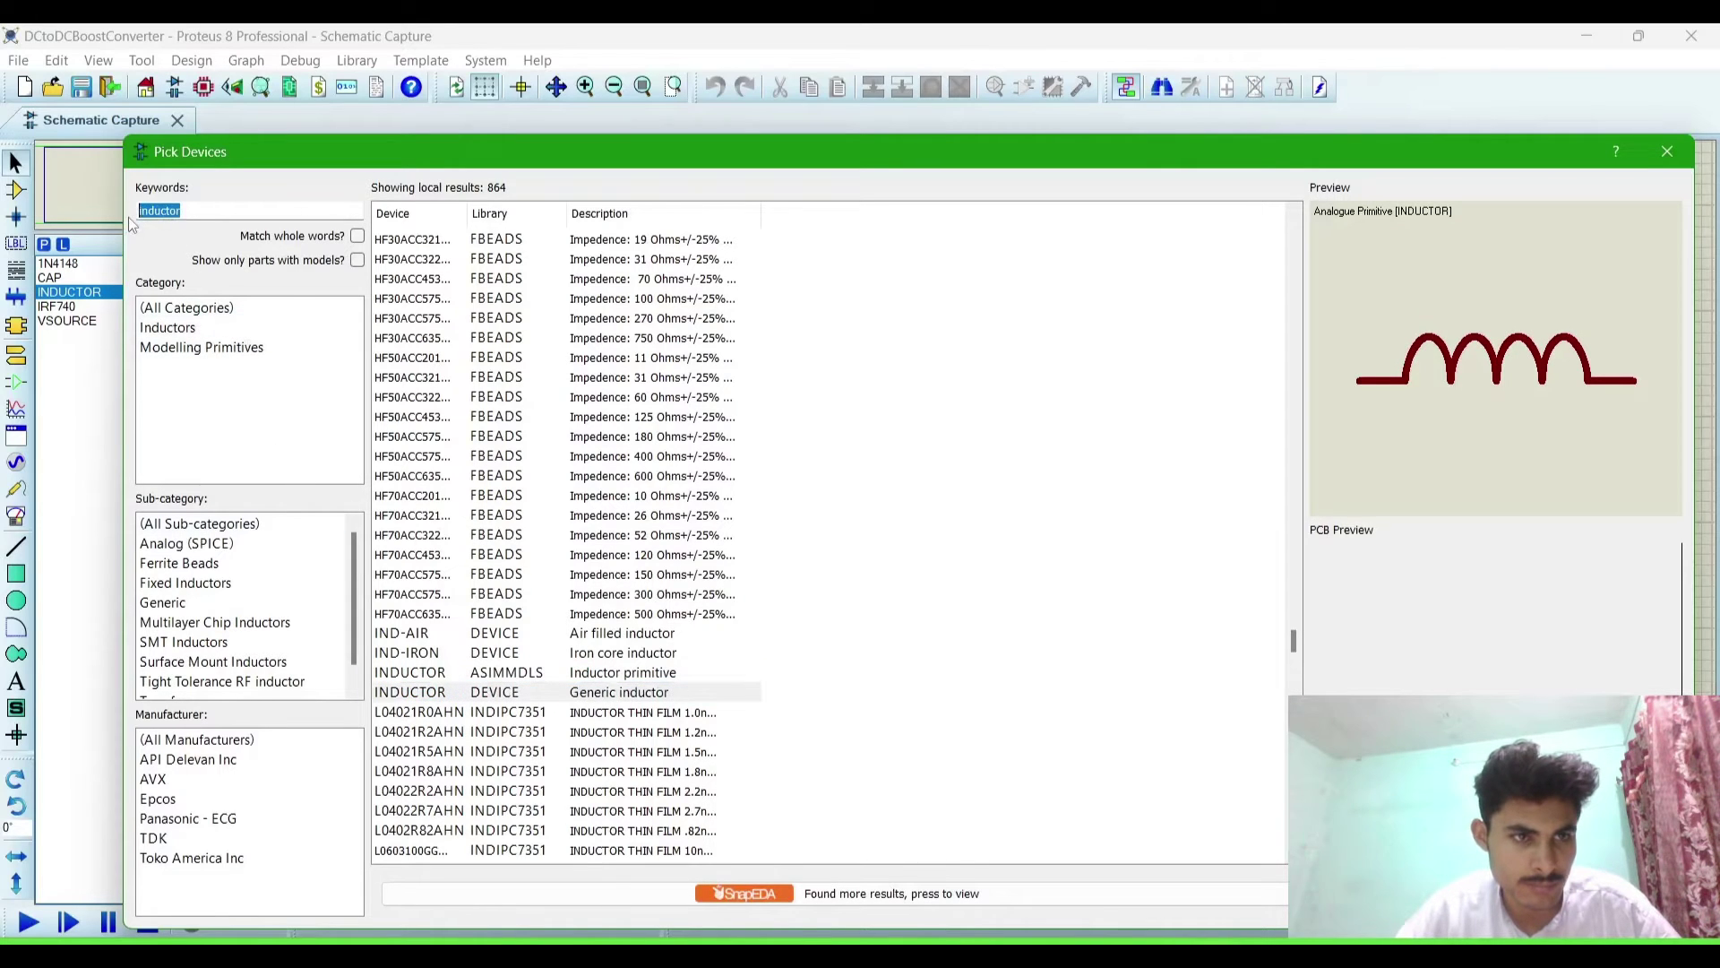
key("BackSpace")
type("resi")
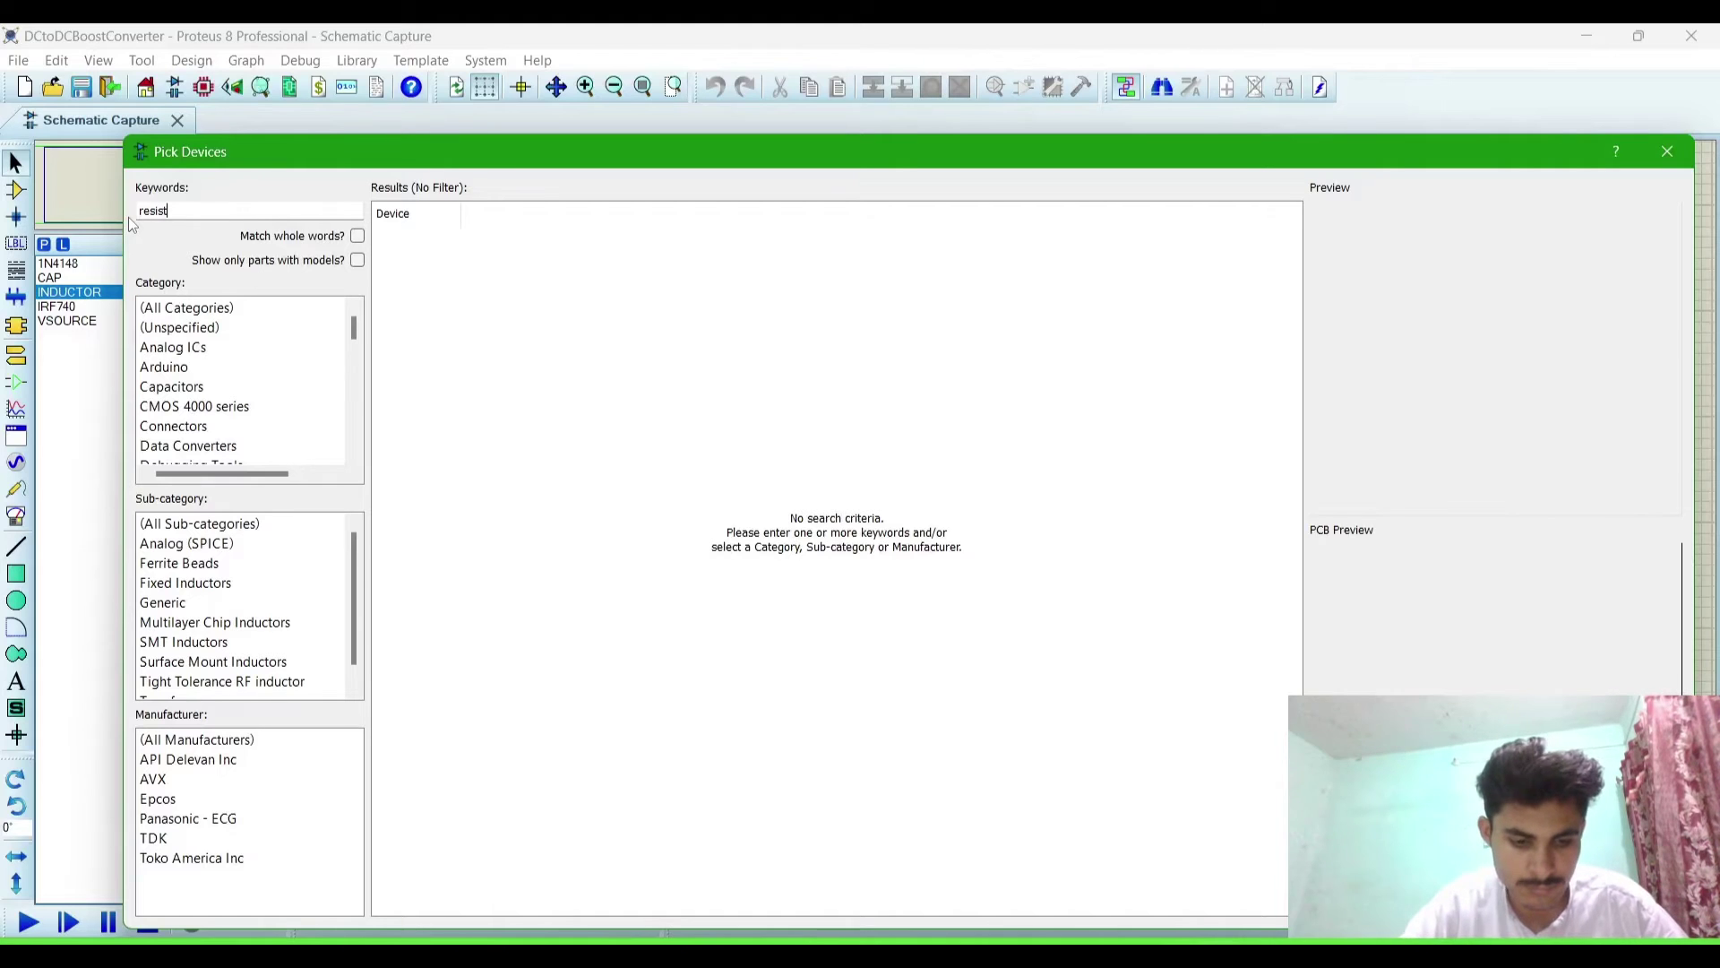
type("stor")
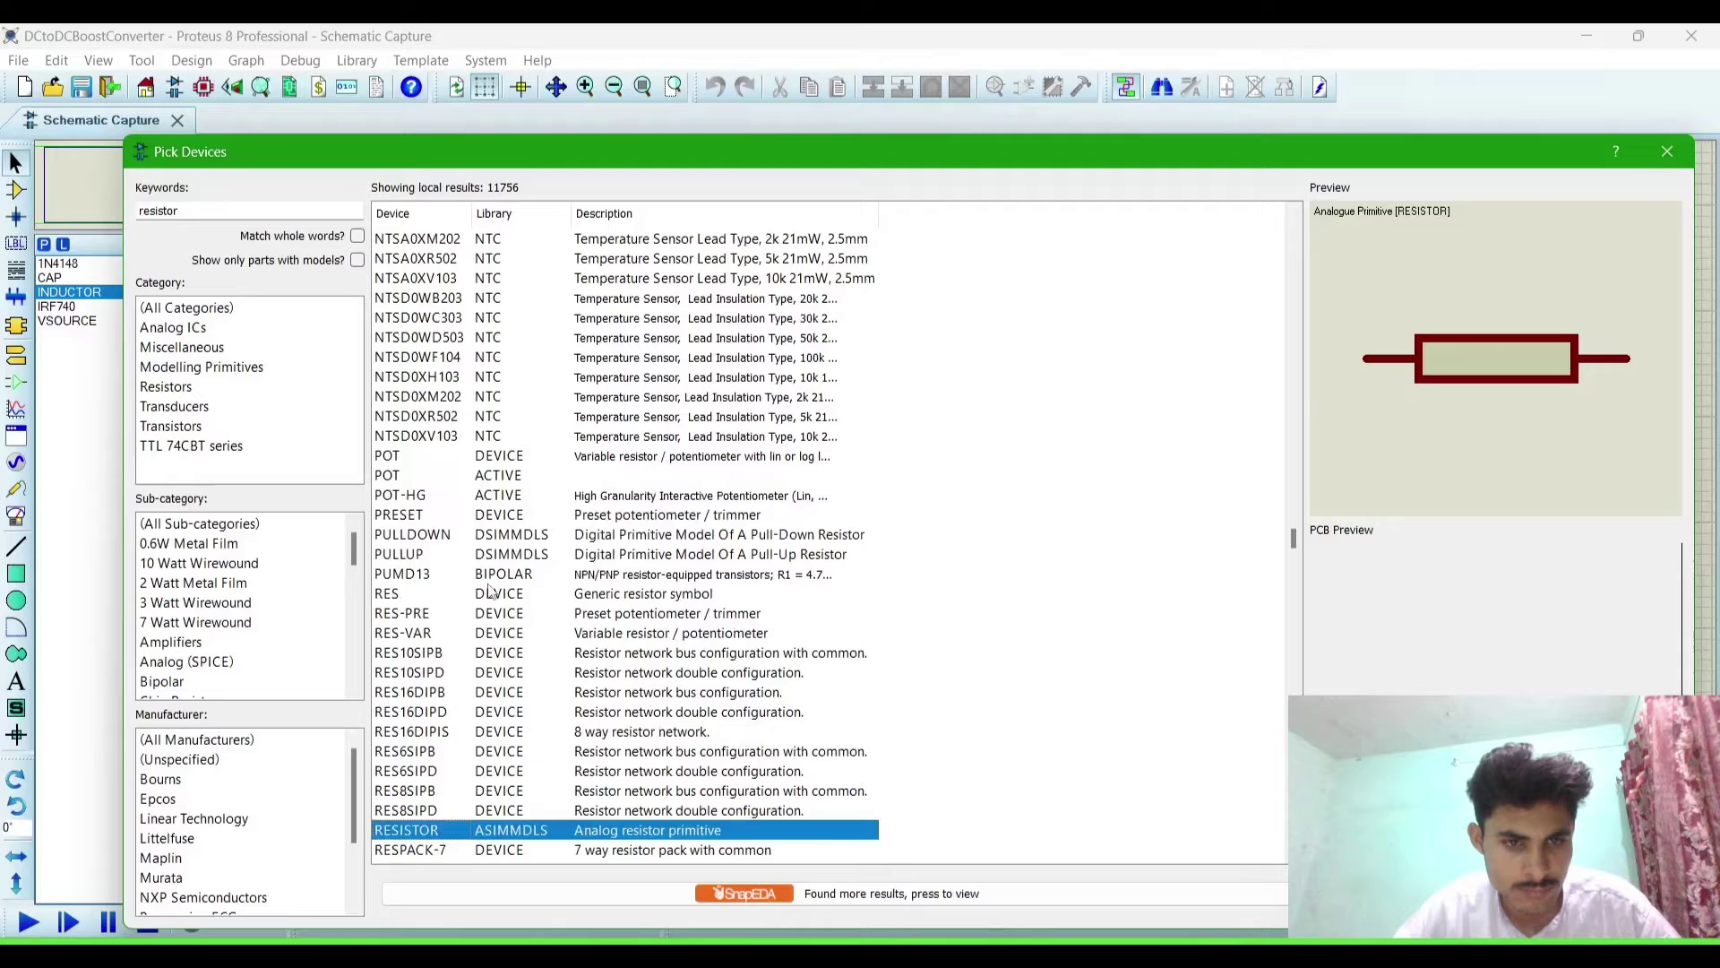
left_click(497, 594)
double_click(499, 594)
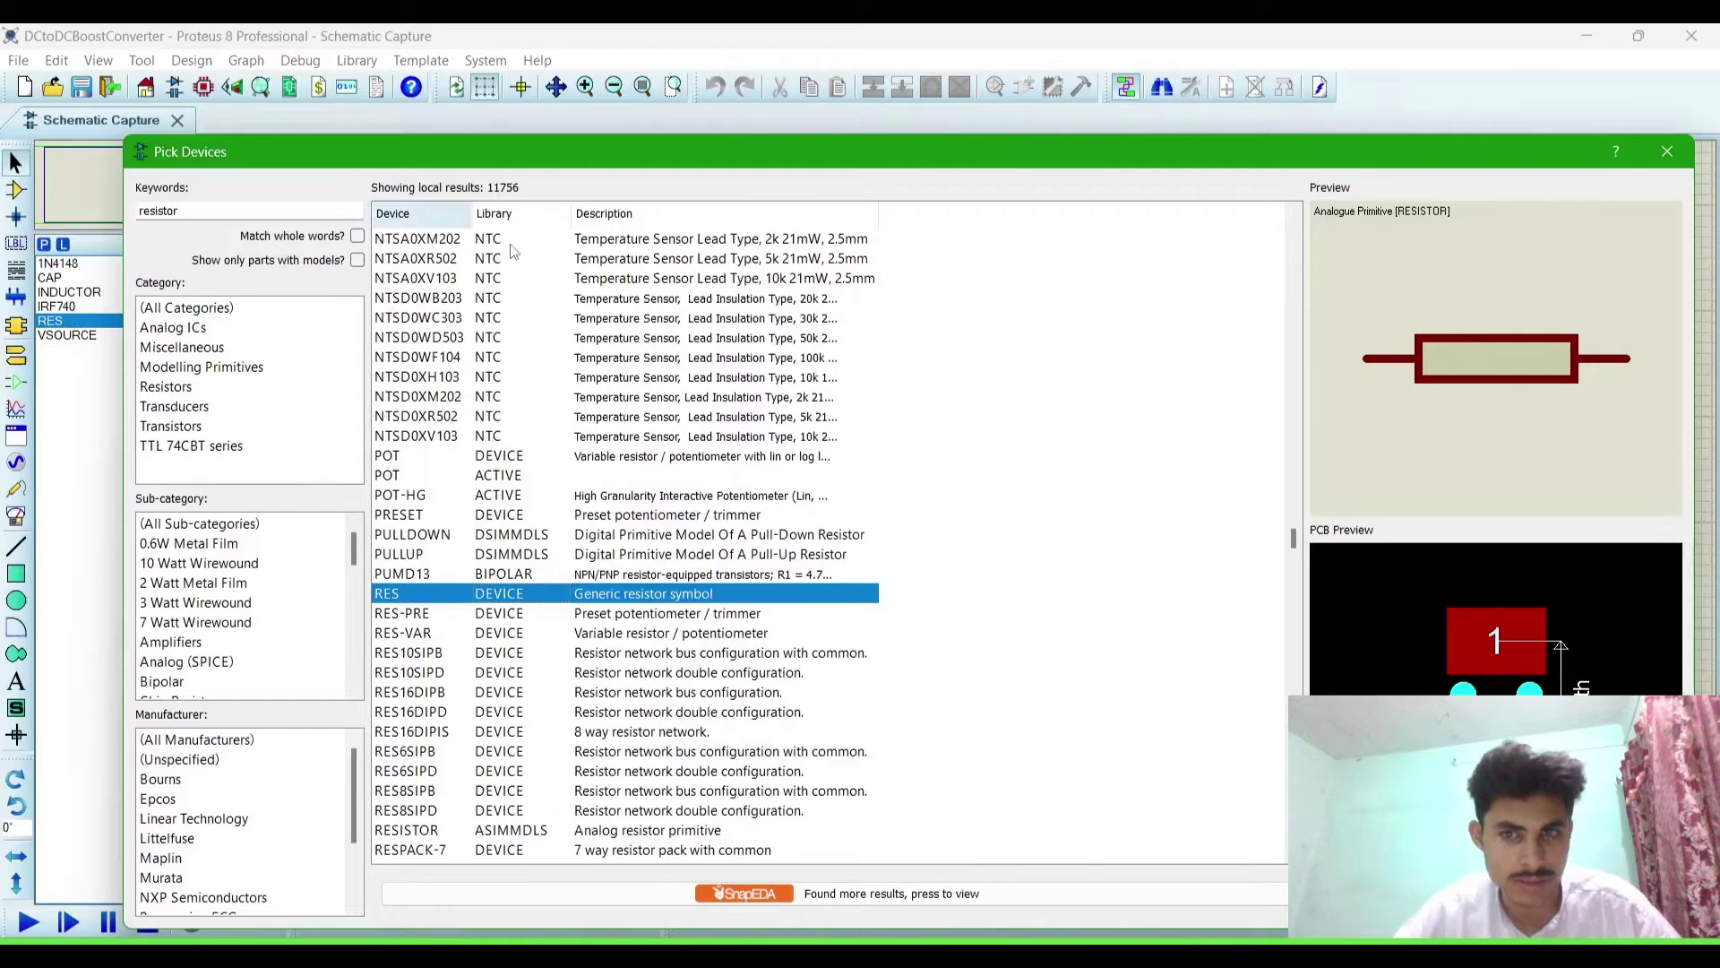
left_click(1666, 151)
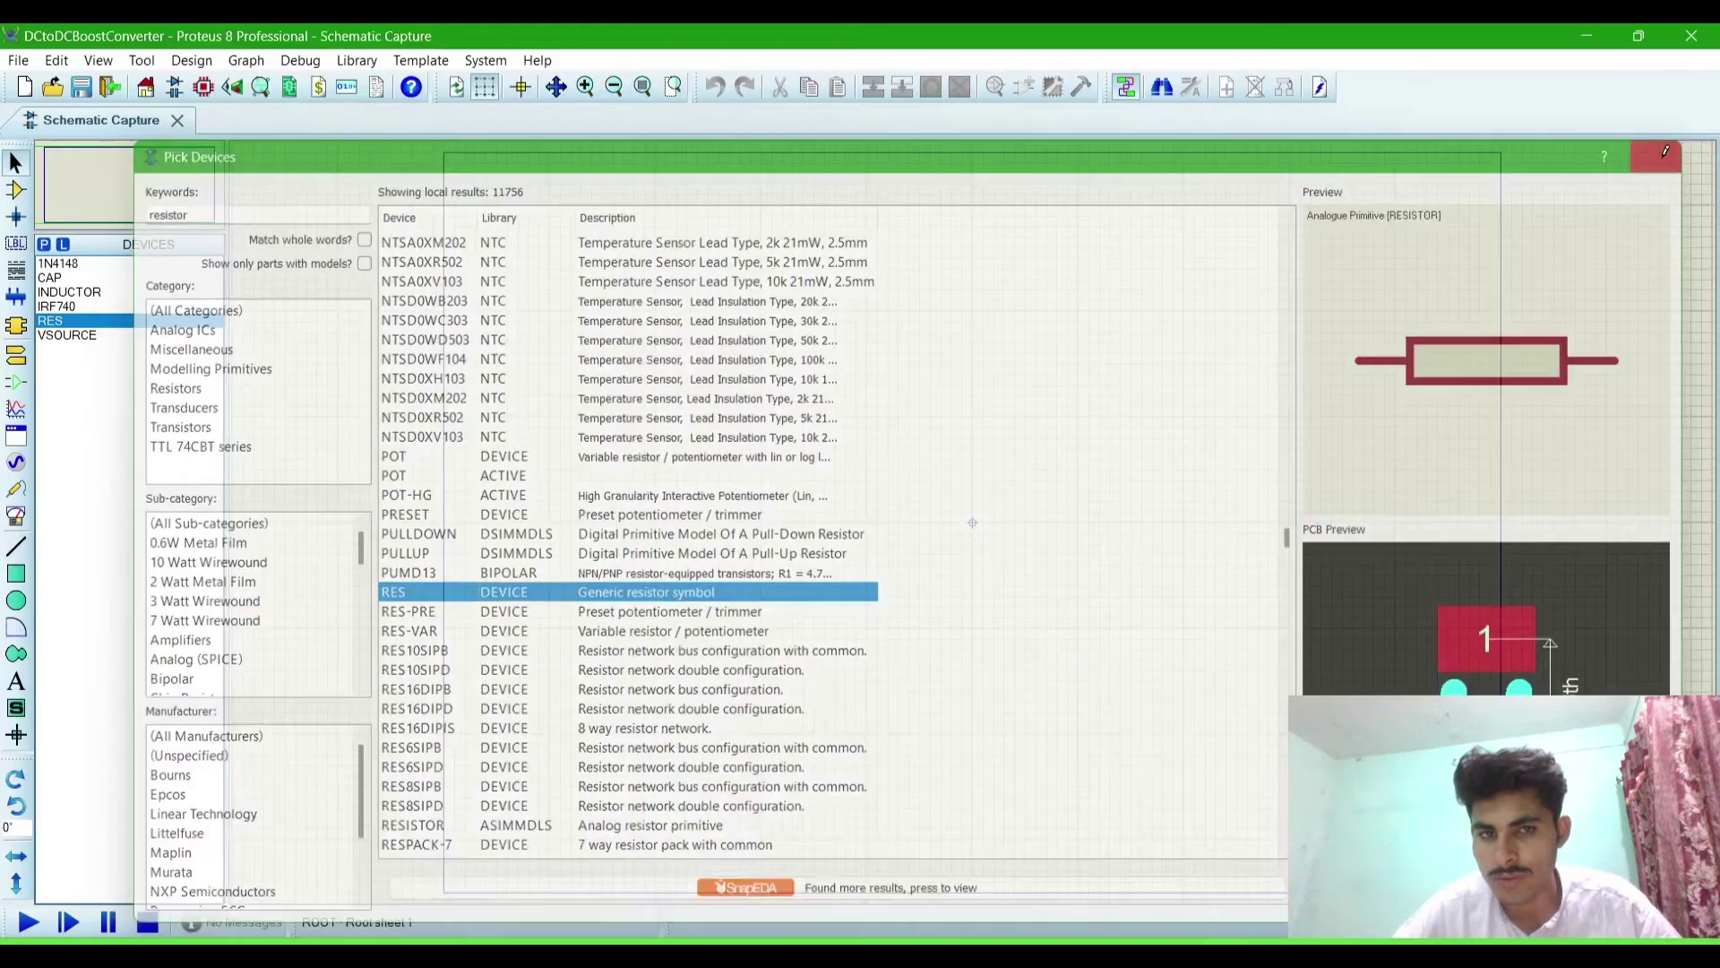
- Place source V1 and inductor L1, wiring V1's positive terminal to L1
left_click(68, 335)
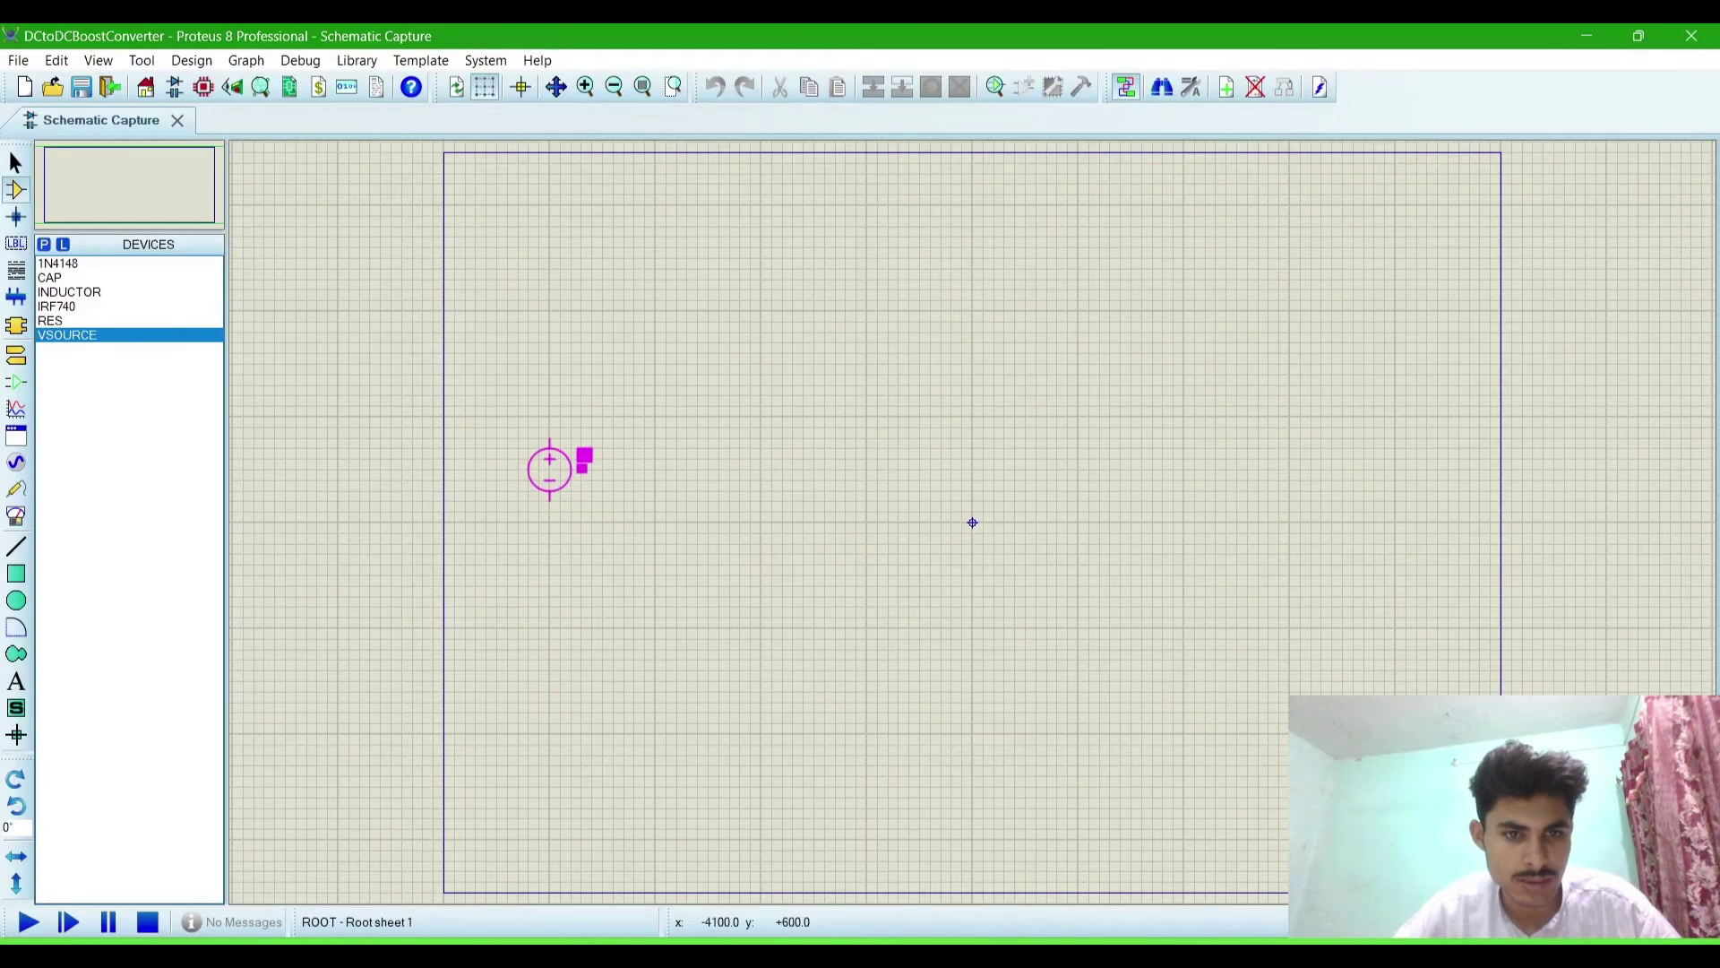
left_click(518, 467)
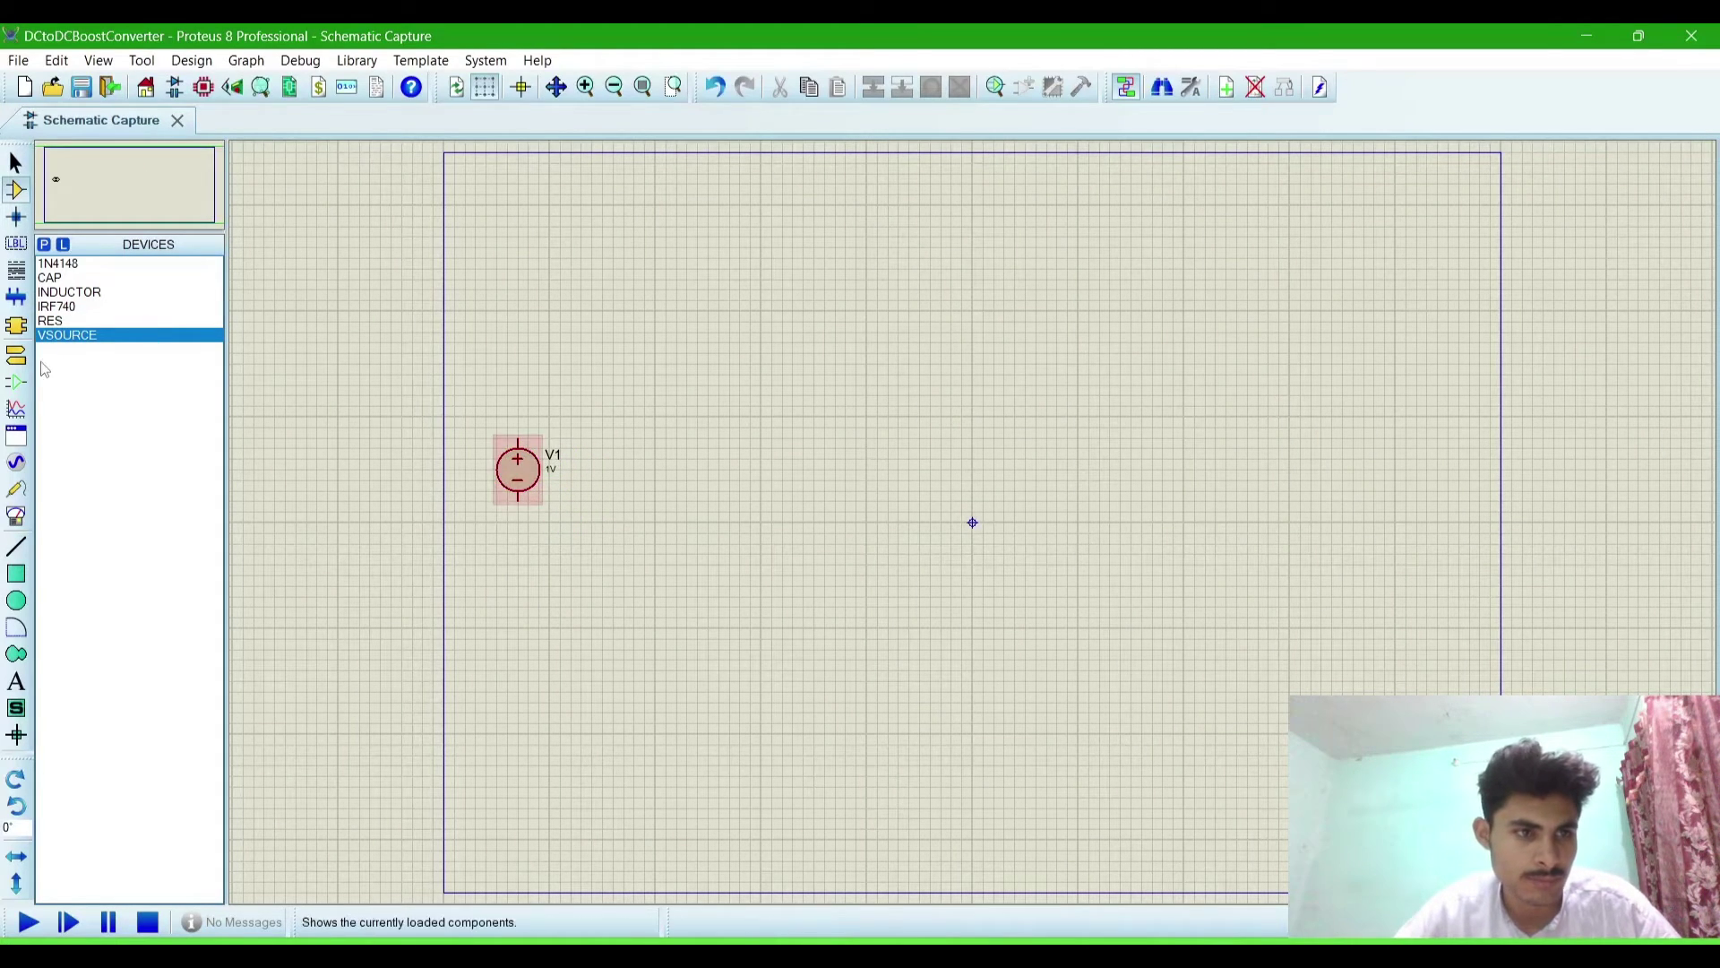
left_click(66, 294)
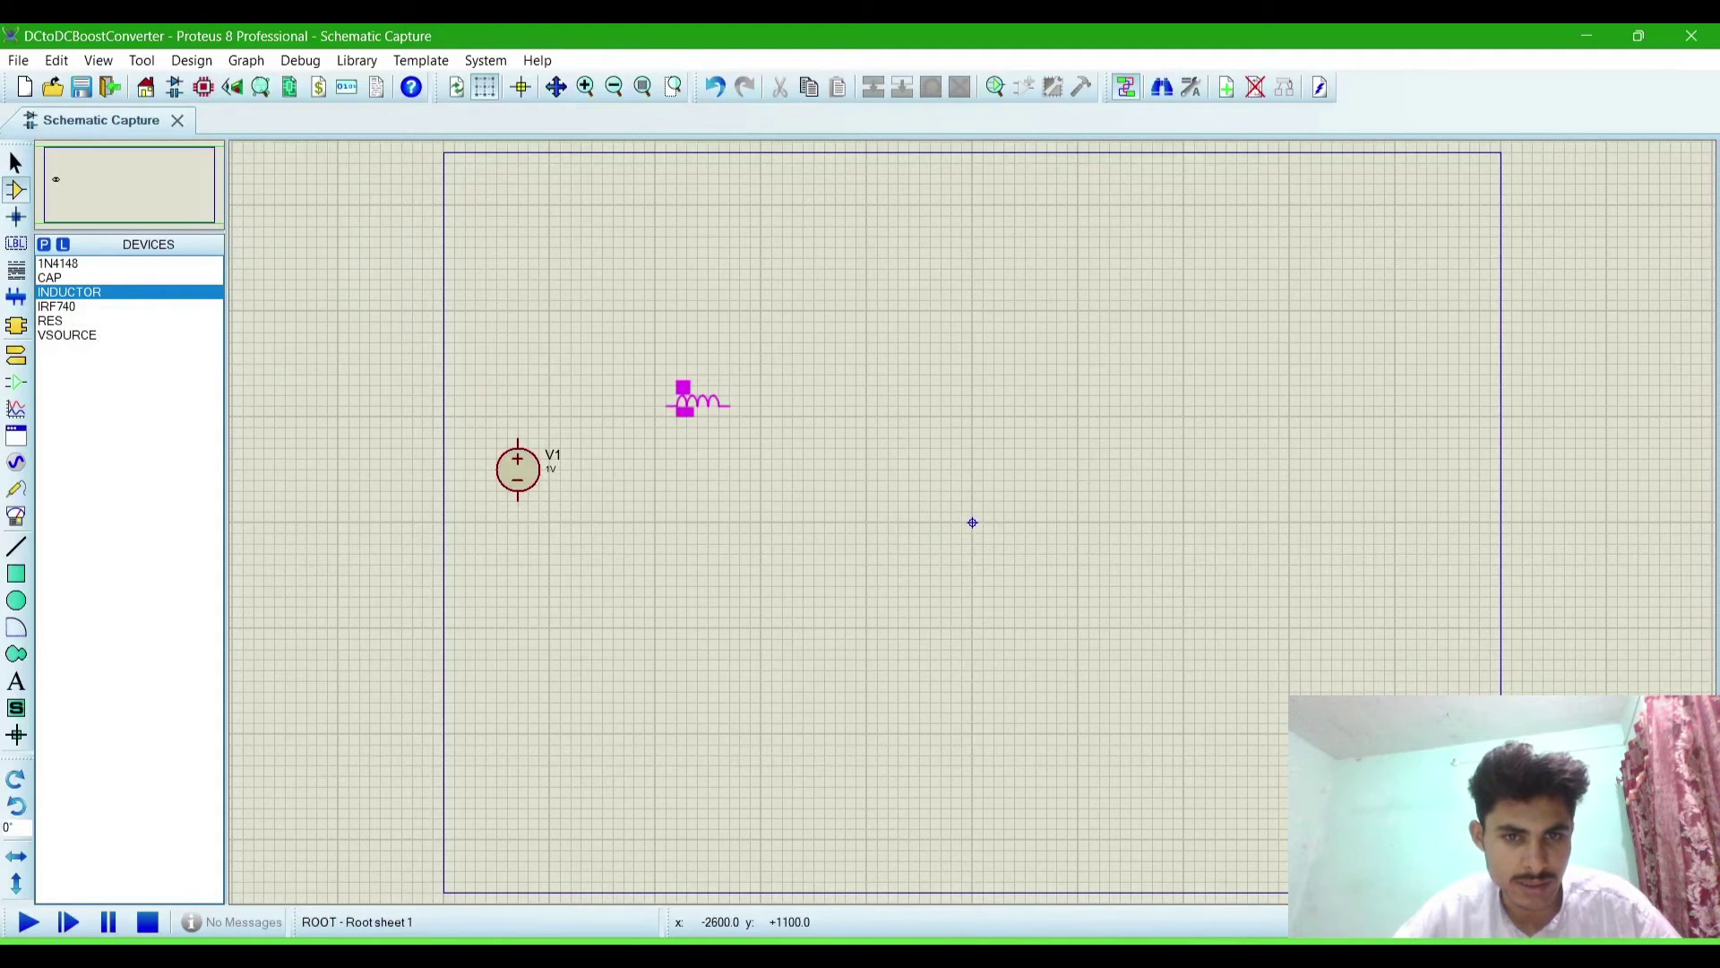
left_click(657, 359)
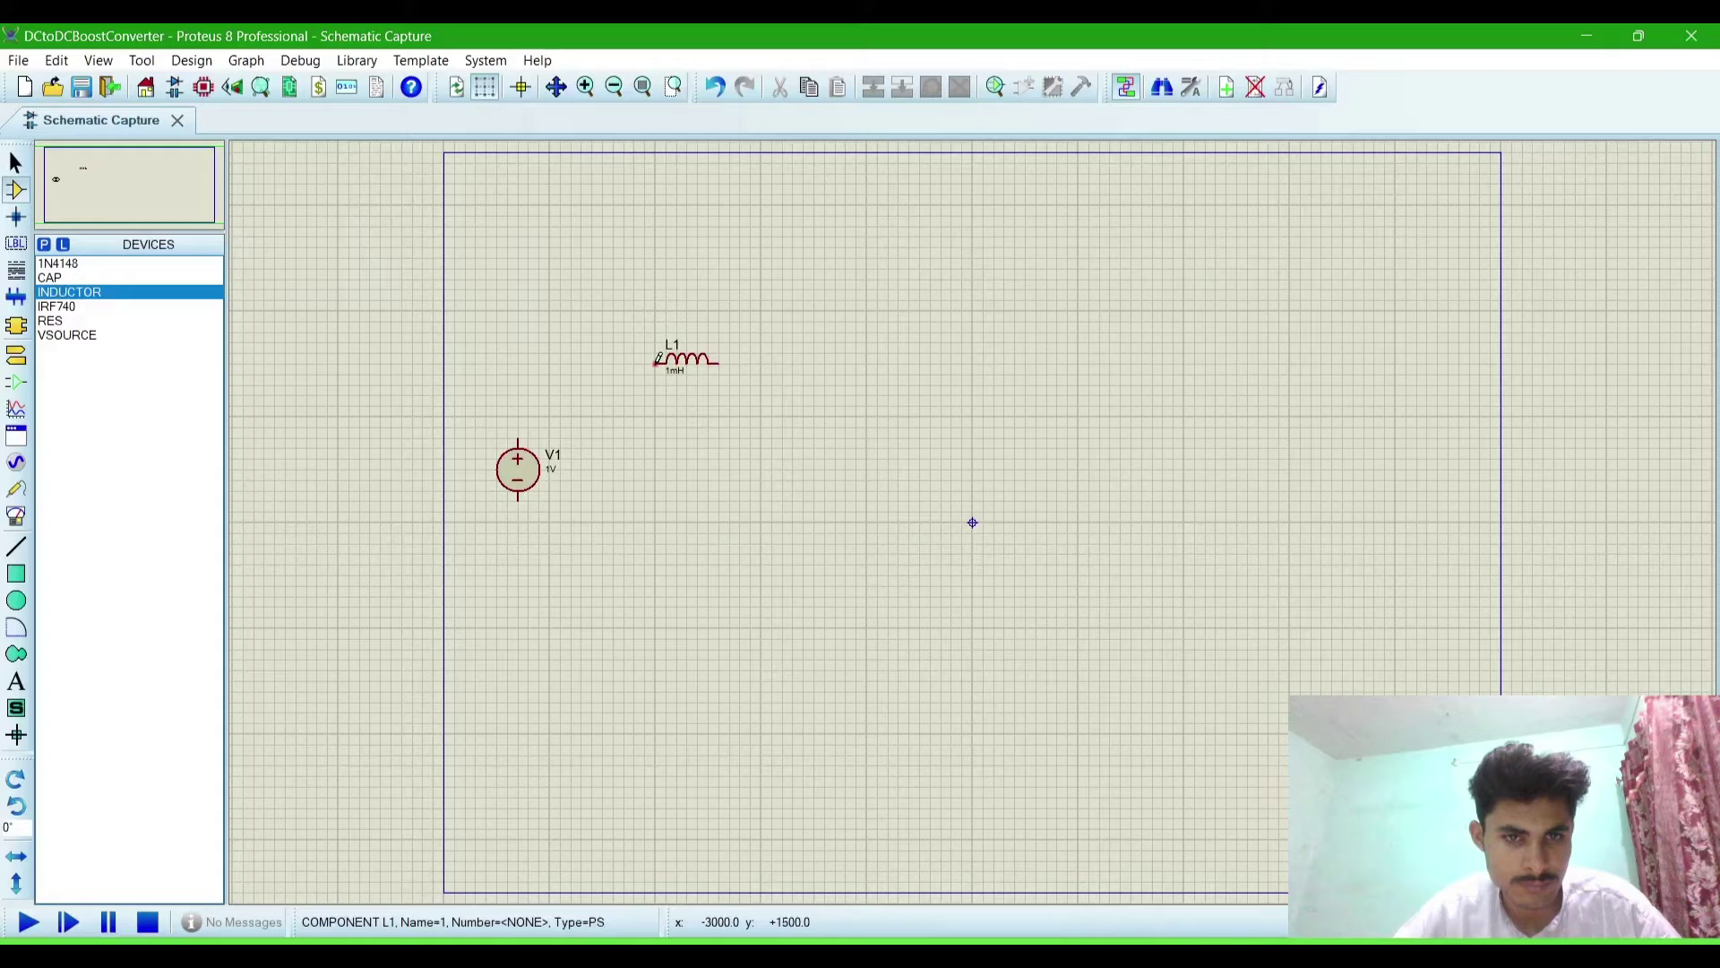
left_click(657, 361)
left_click(517, 441)
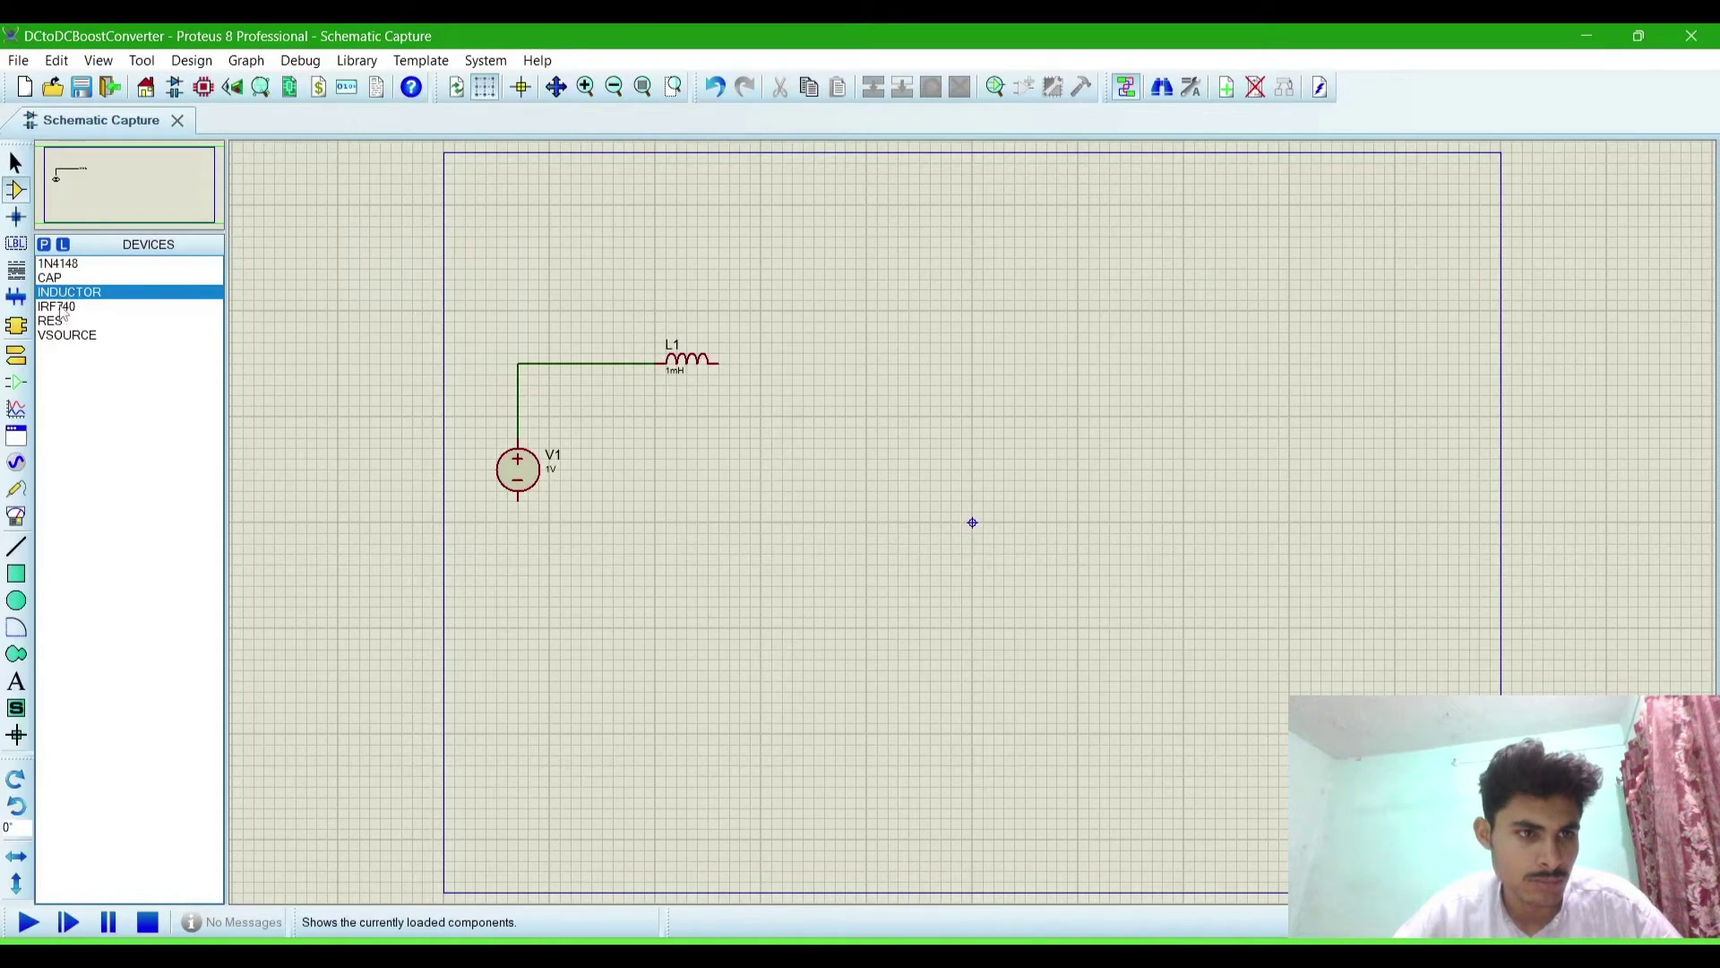
- Place diode D1 right of L1 and wire its anode to L1
left_click(61, 263)
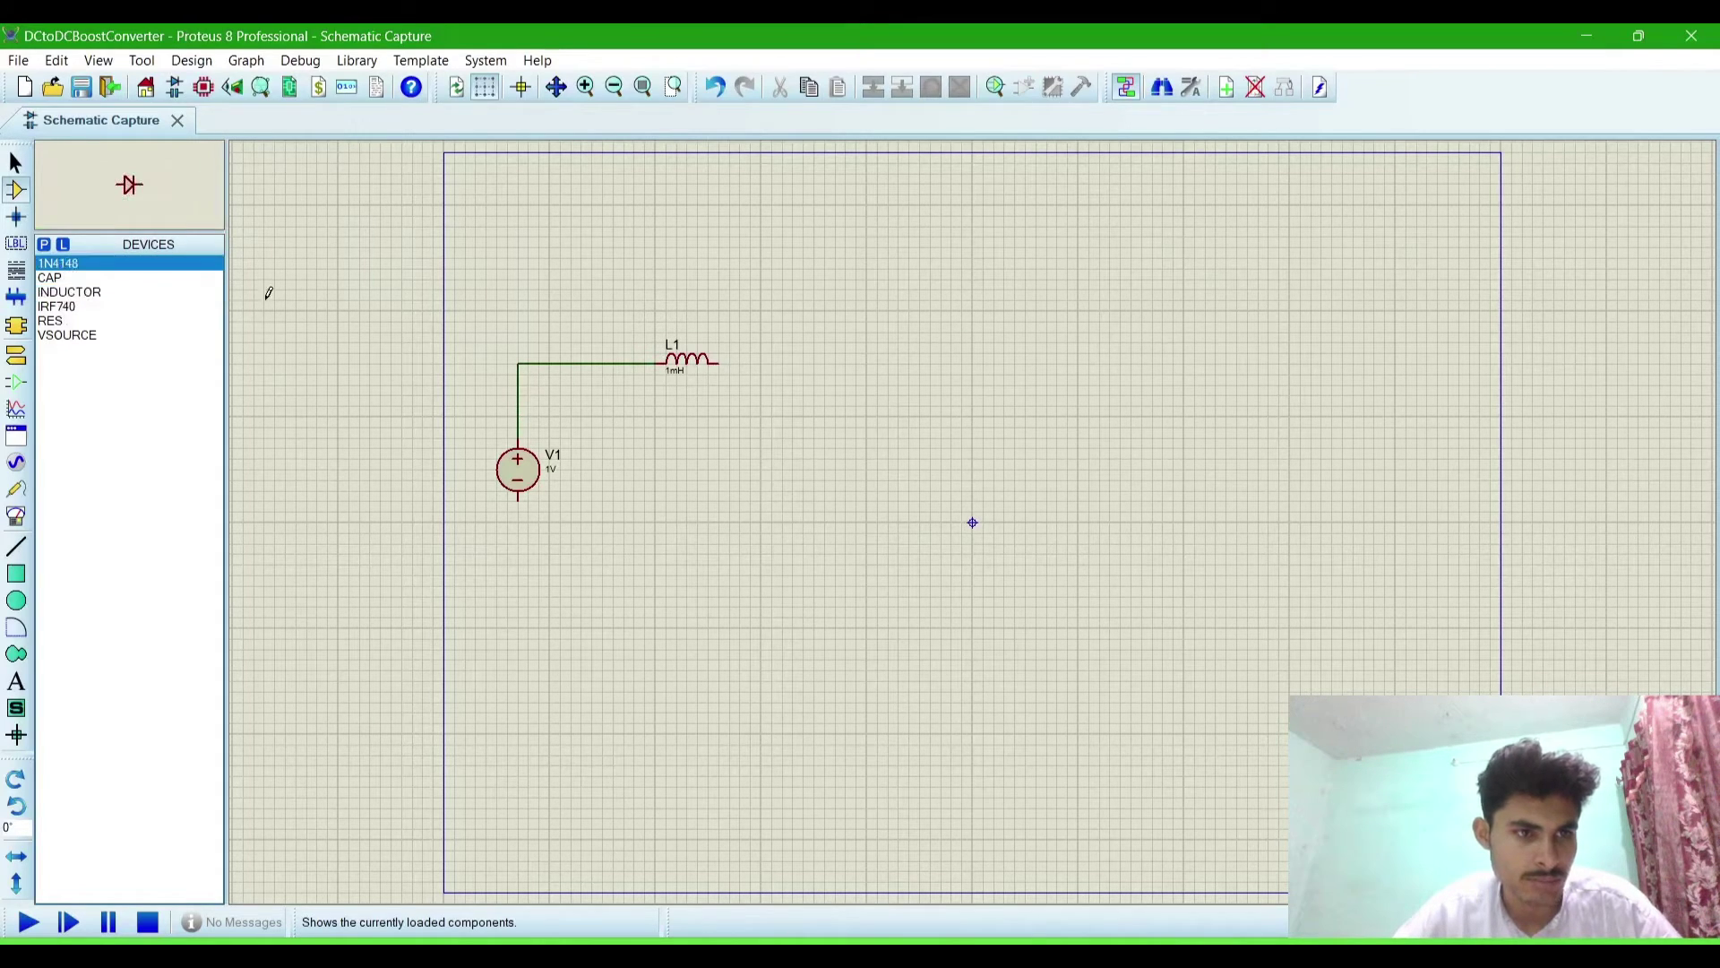
left_click(881, 363)
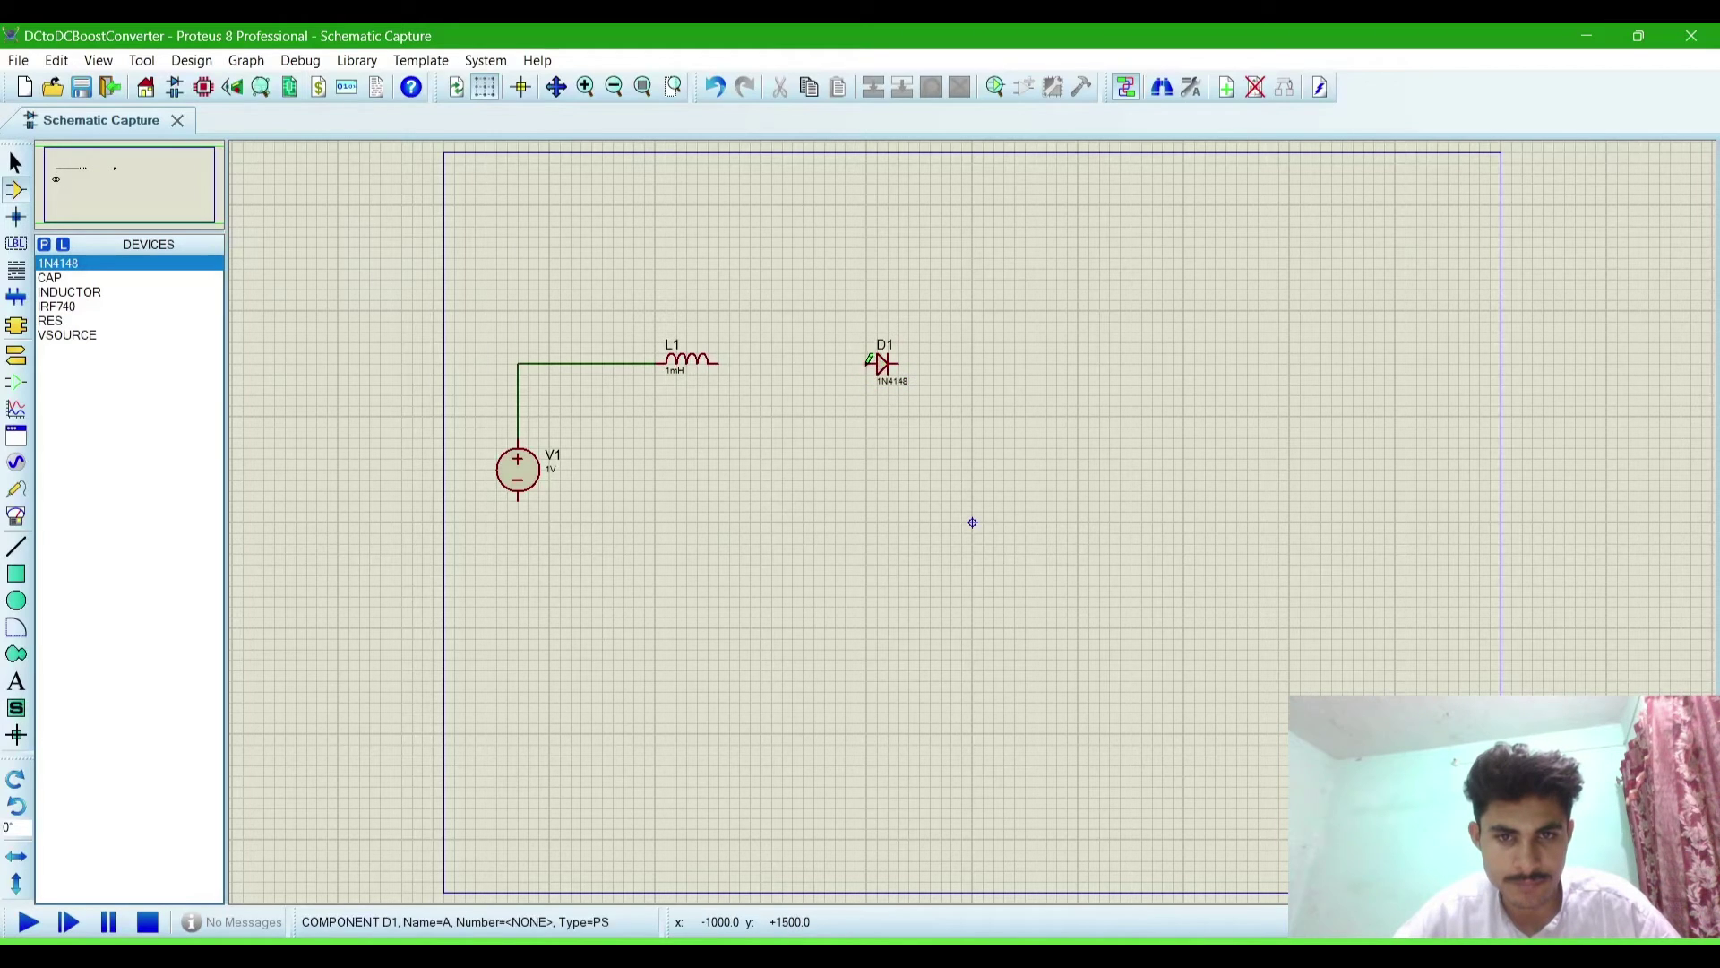
left_click(719, 363)
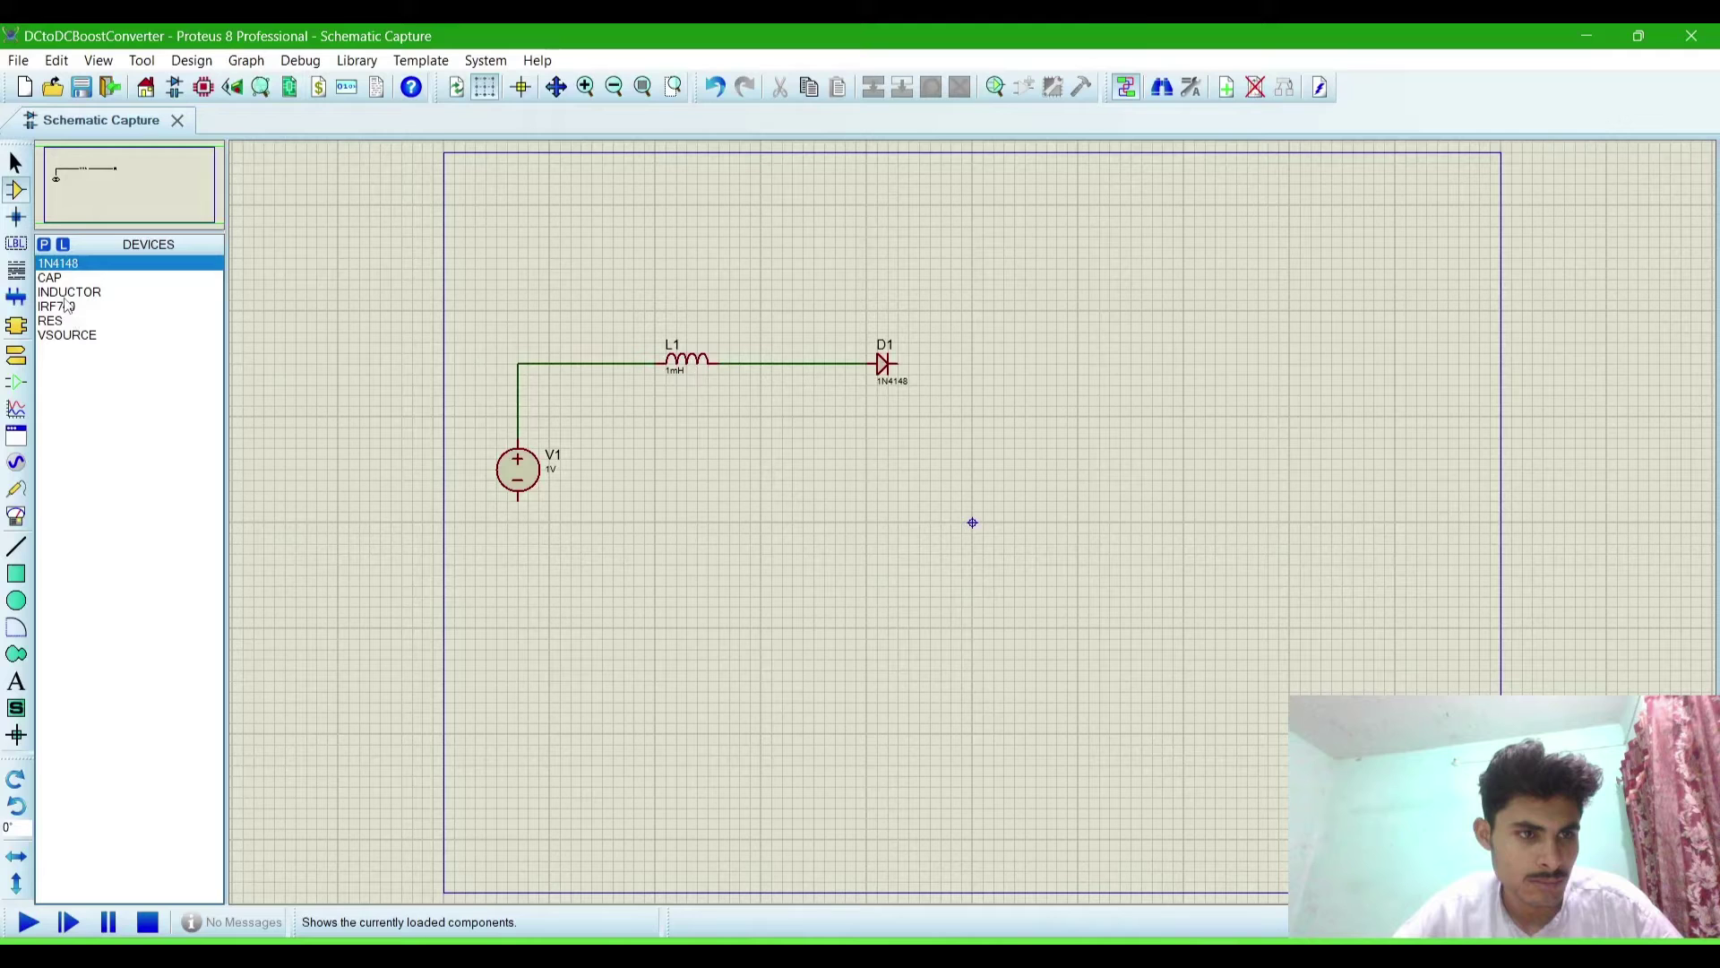
- Place IRF740 Q1 below the L1–D1 node; wire drain there, source to V1's negative pin
double_click(57, 307)
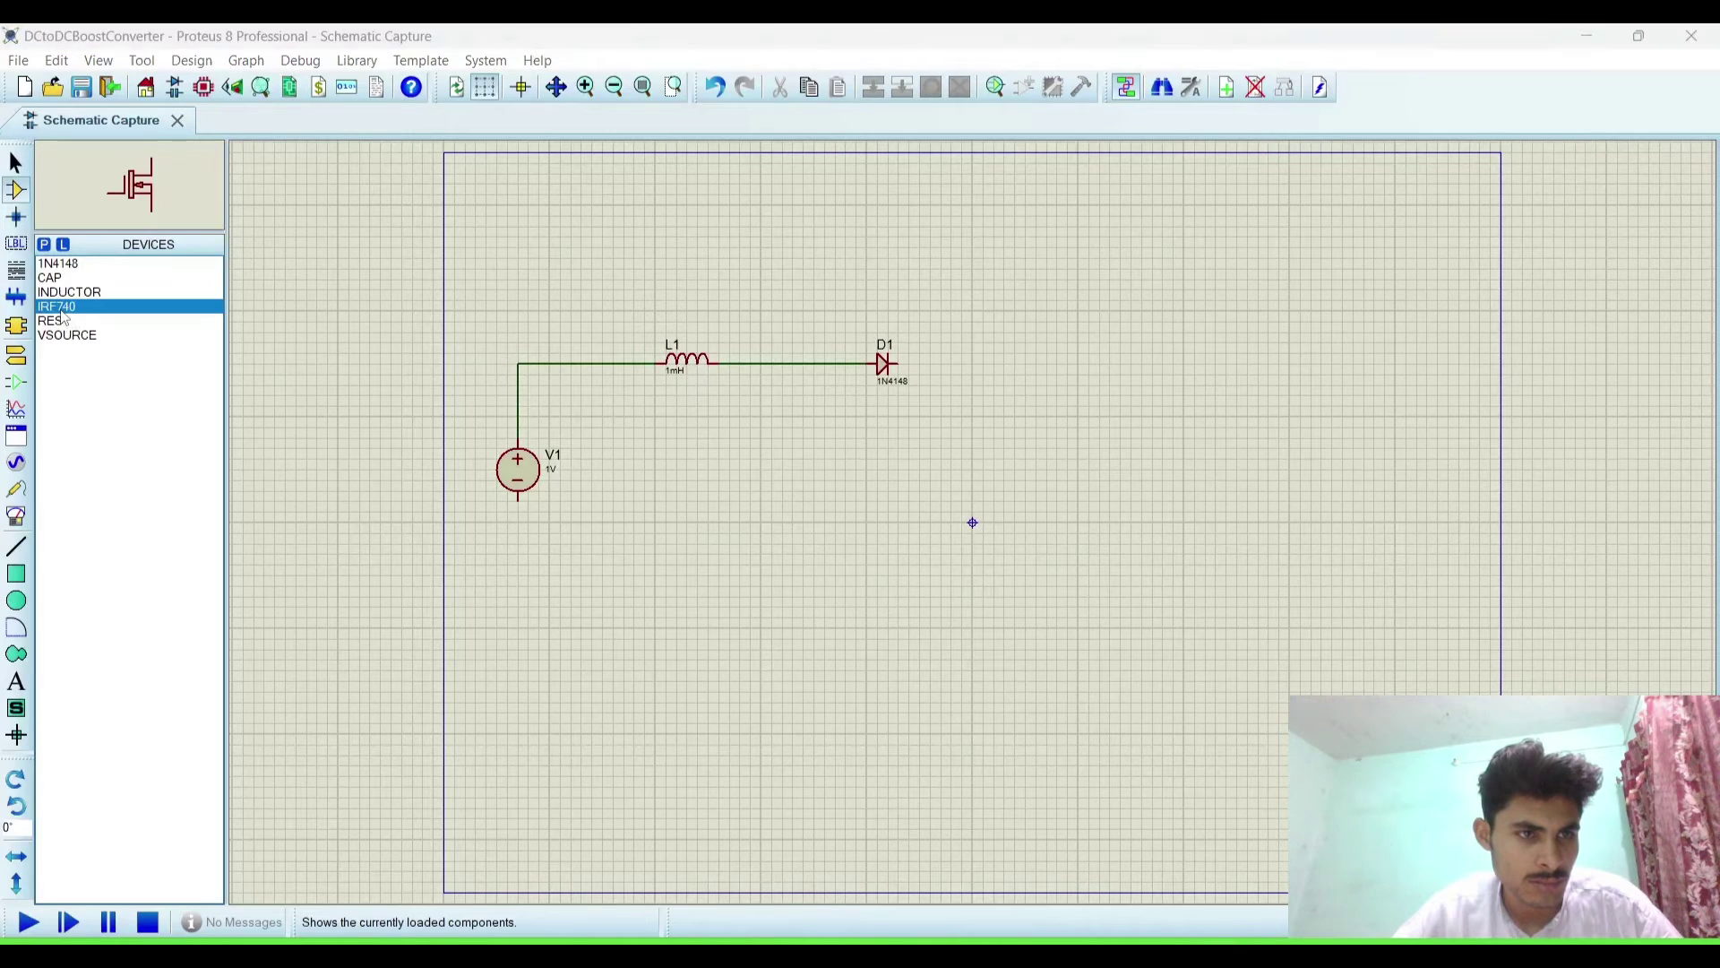
left_click(1667, 151)
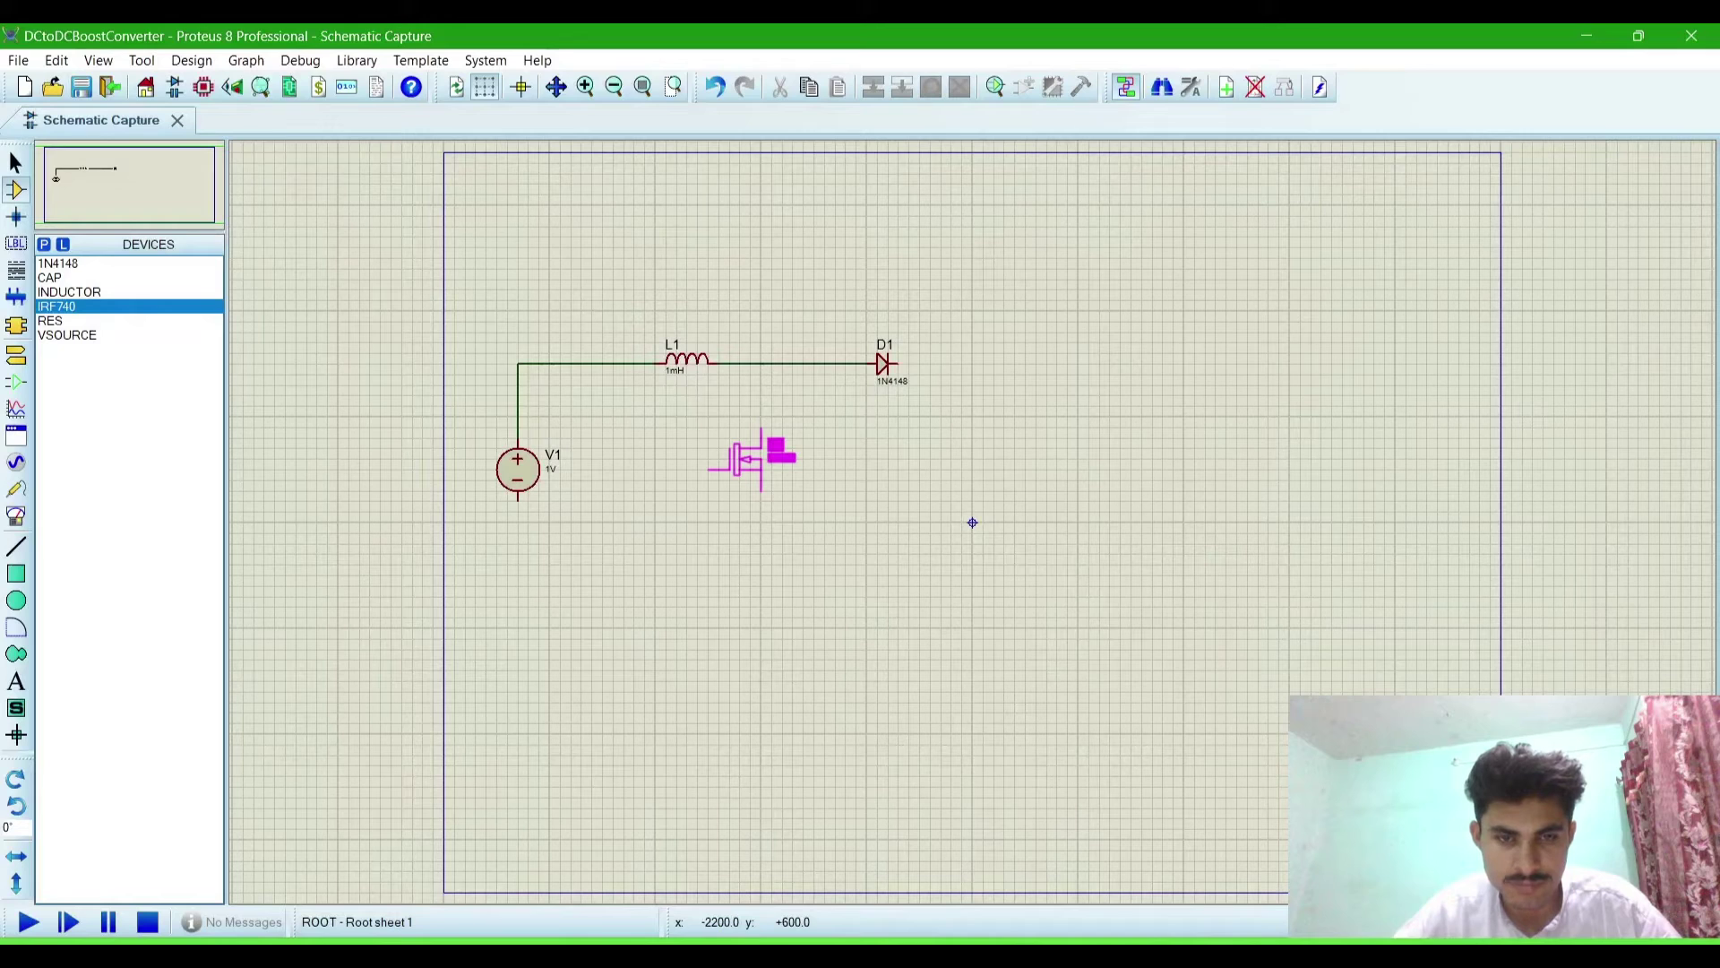
left_click(750, 460)
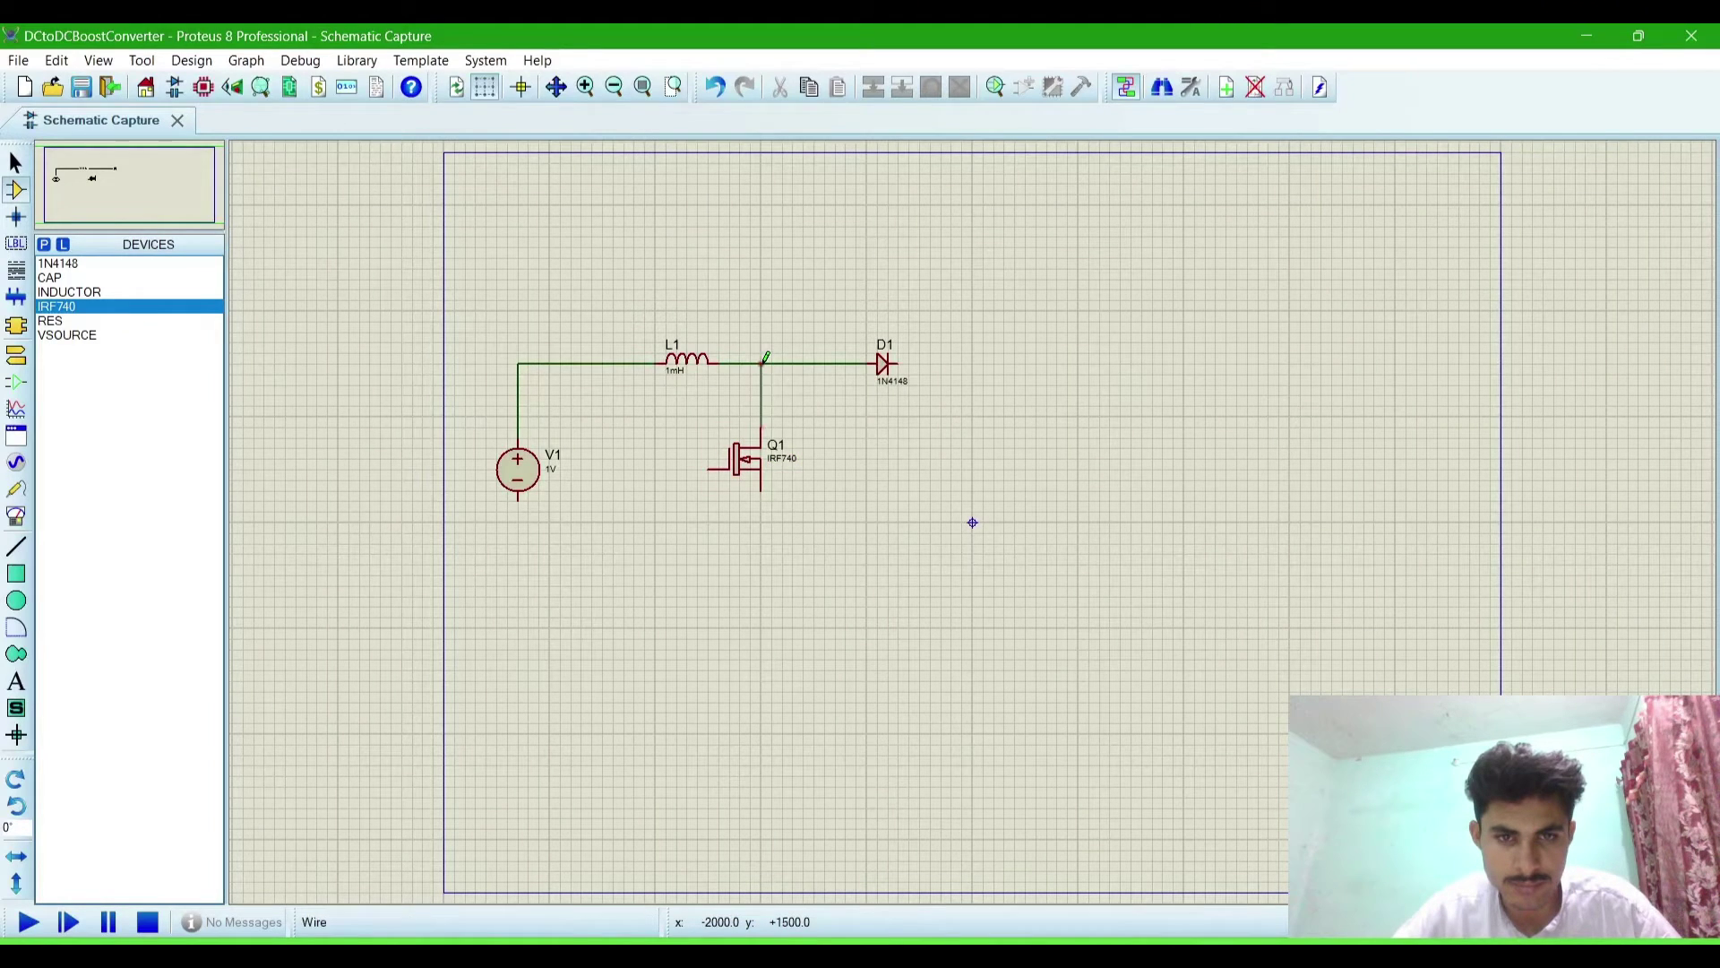
left_click(761, 401)
left_click(762, 364)
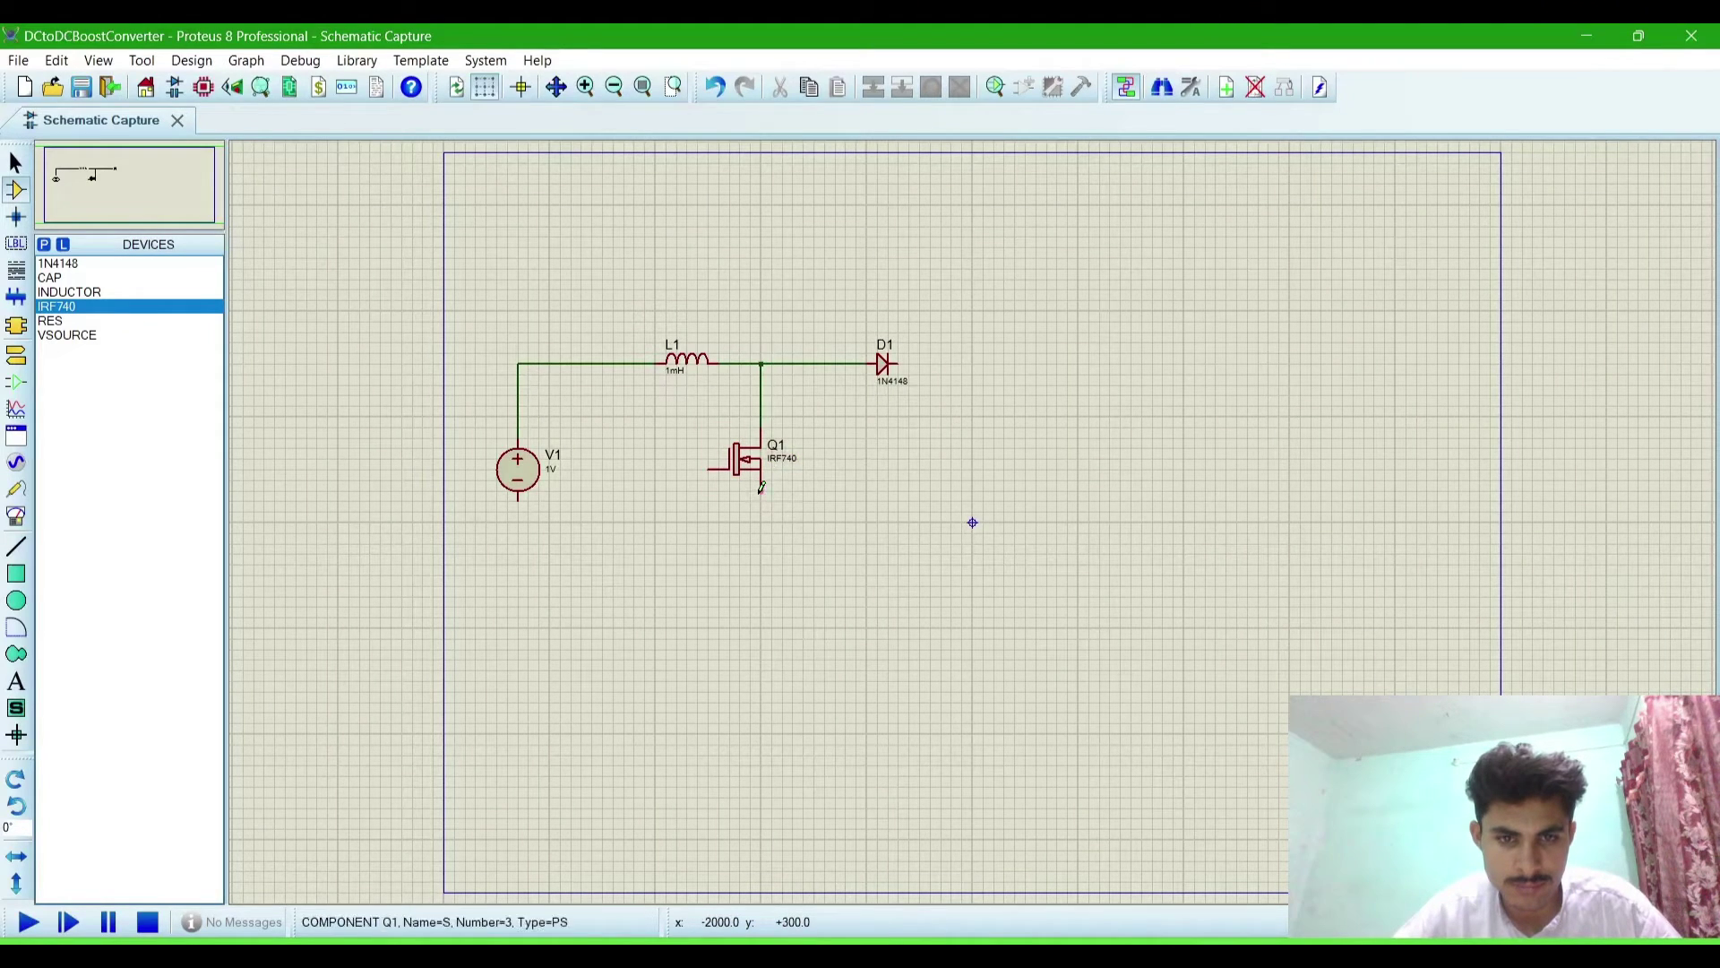
left_click(762, 487)
left_click(762, 585)
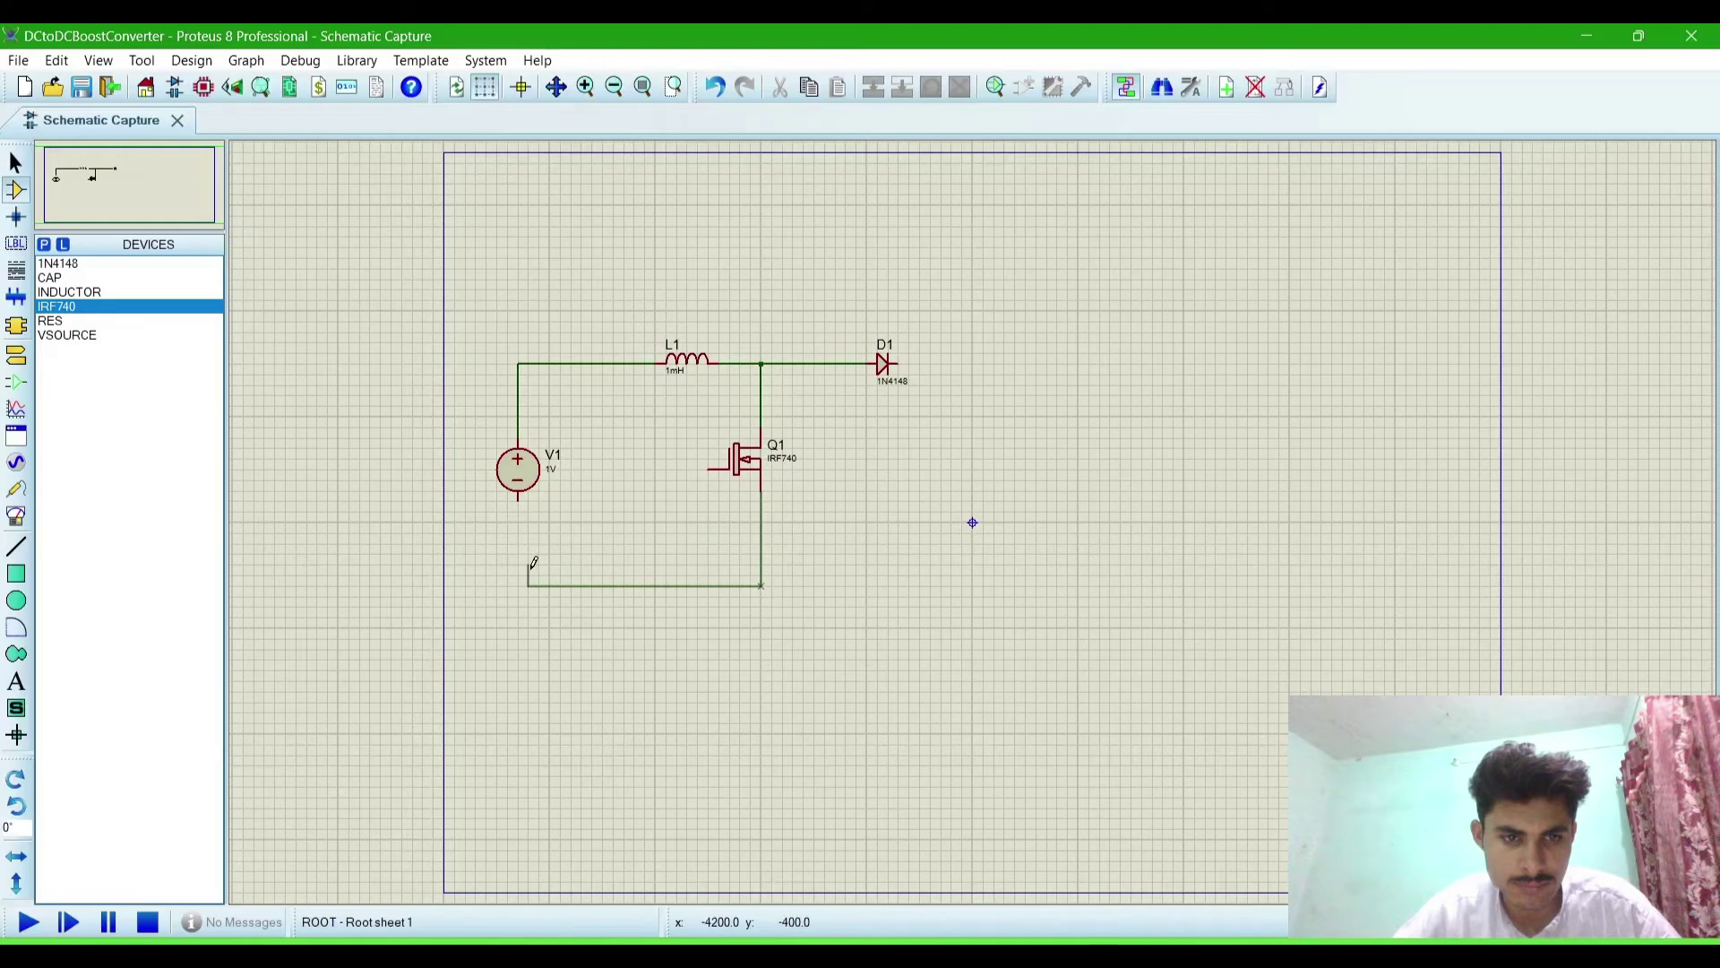
left_click(517, 495)
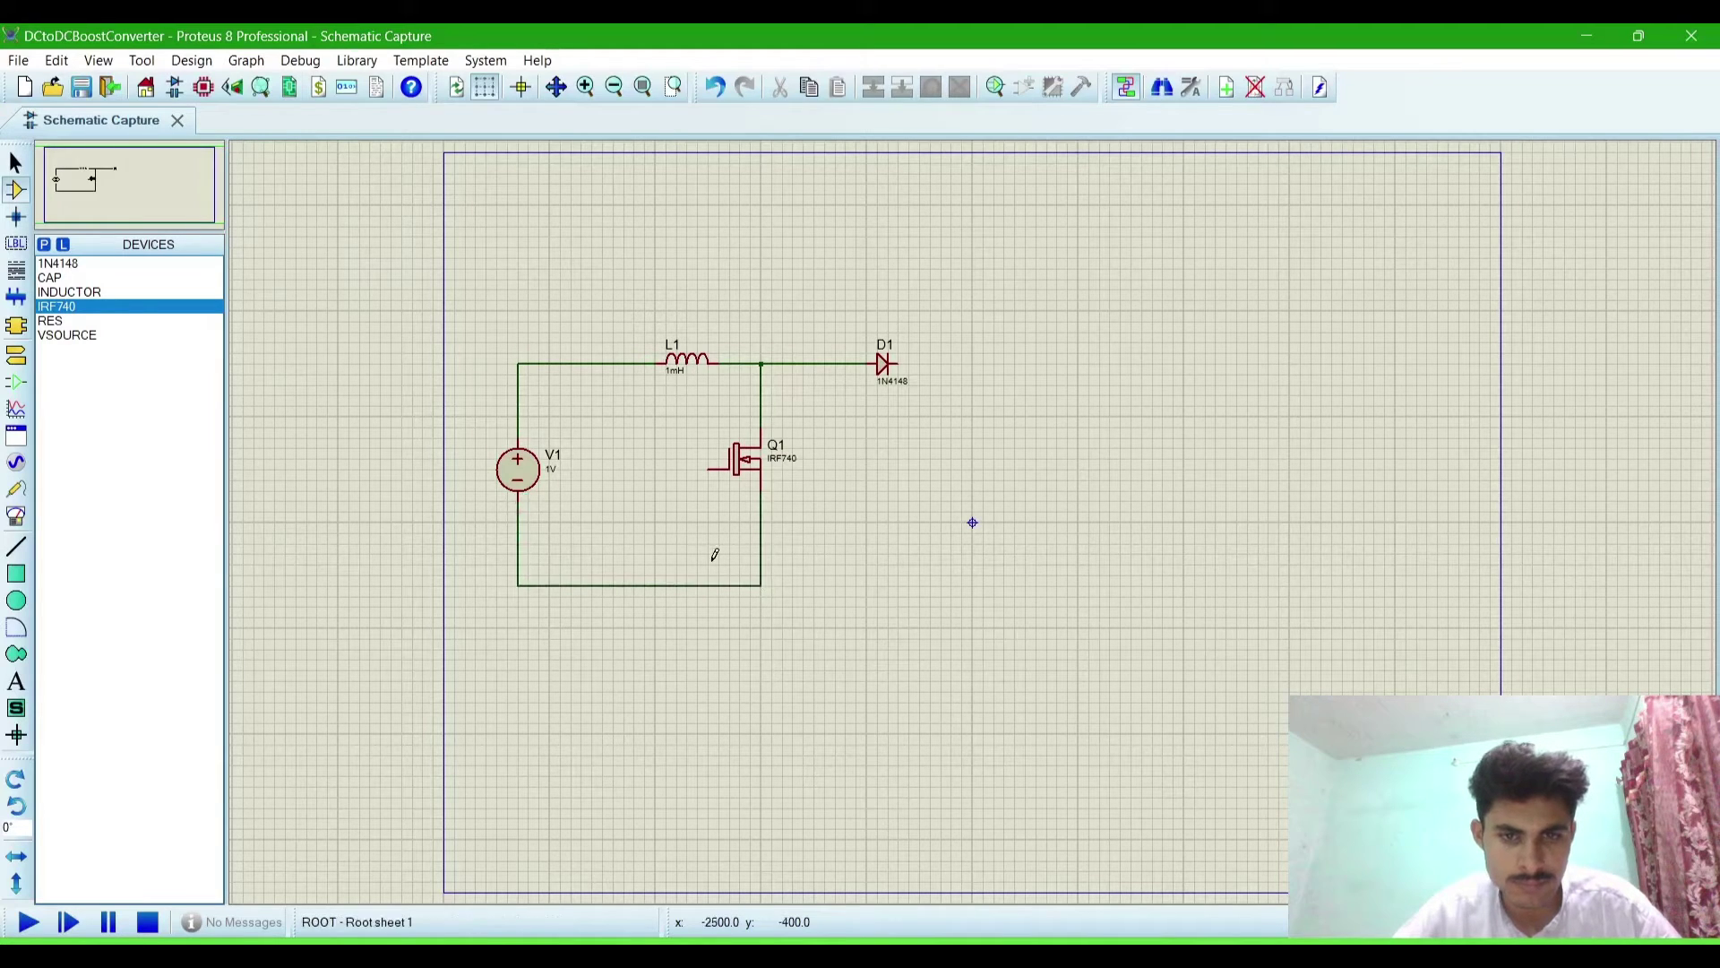
- Place capacitor C1 vertically, wired from D1's output to the bottom rail
left_click(55, 277)
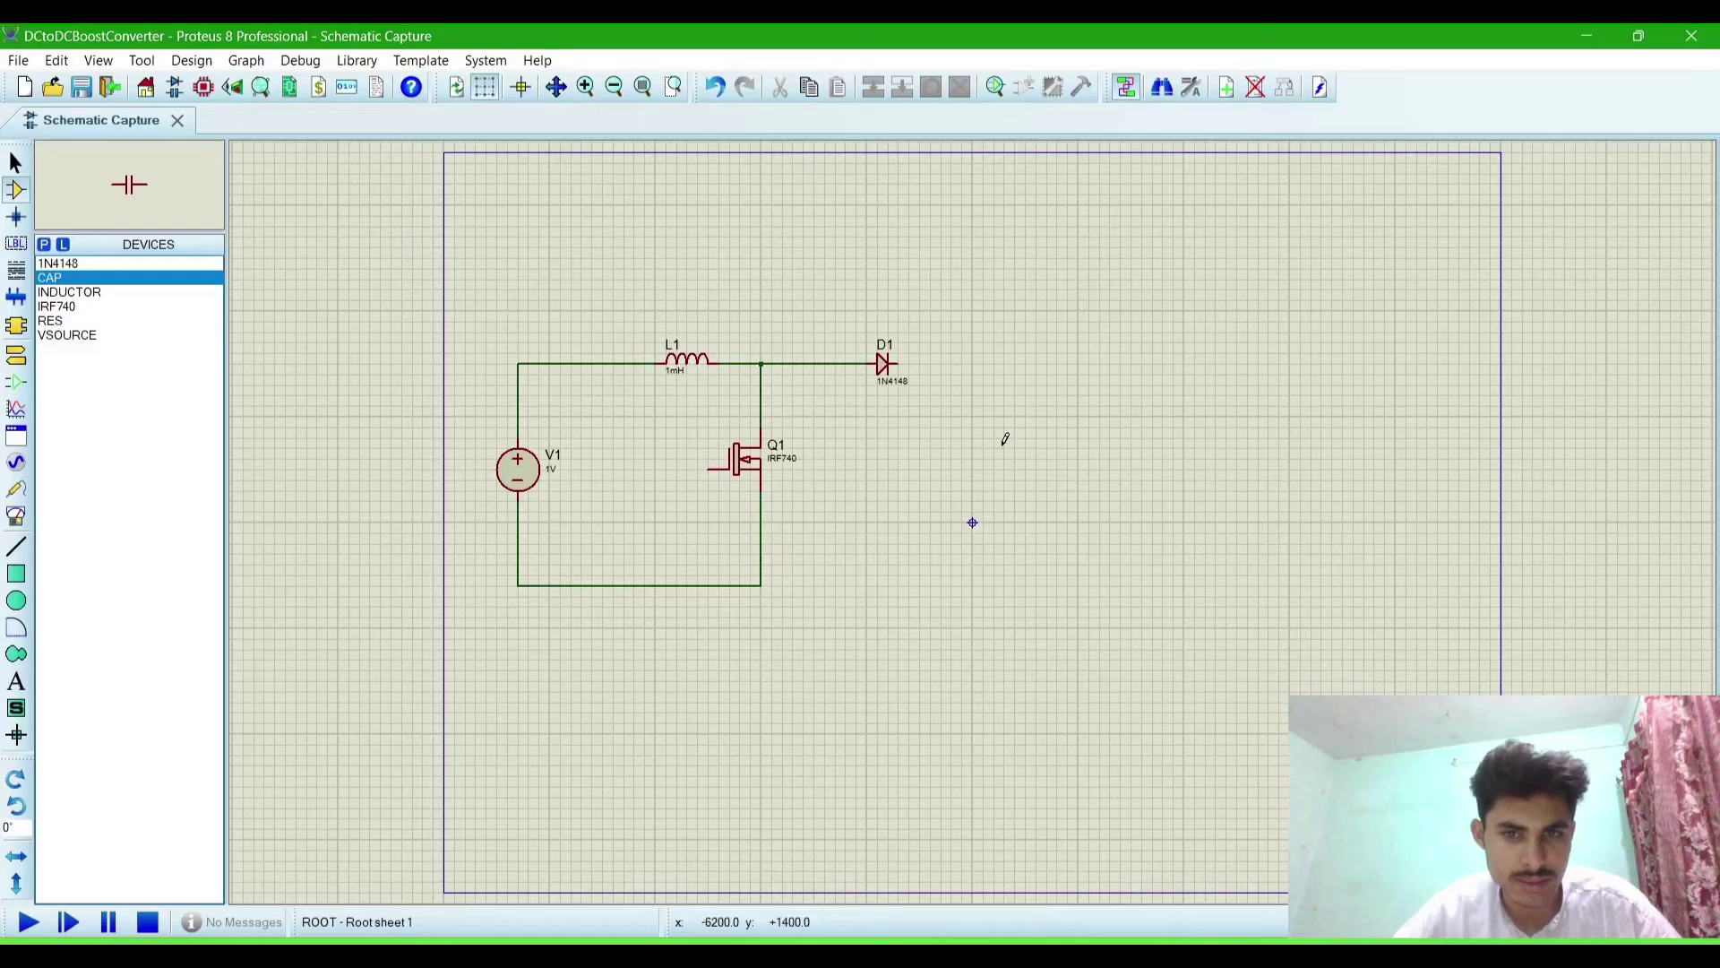
left_click(992, 480)
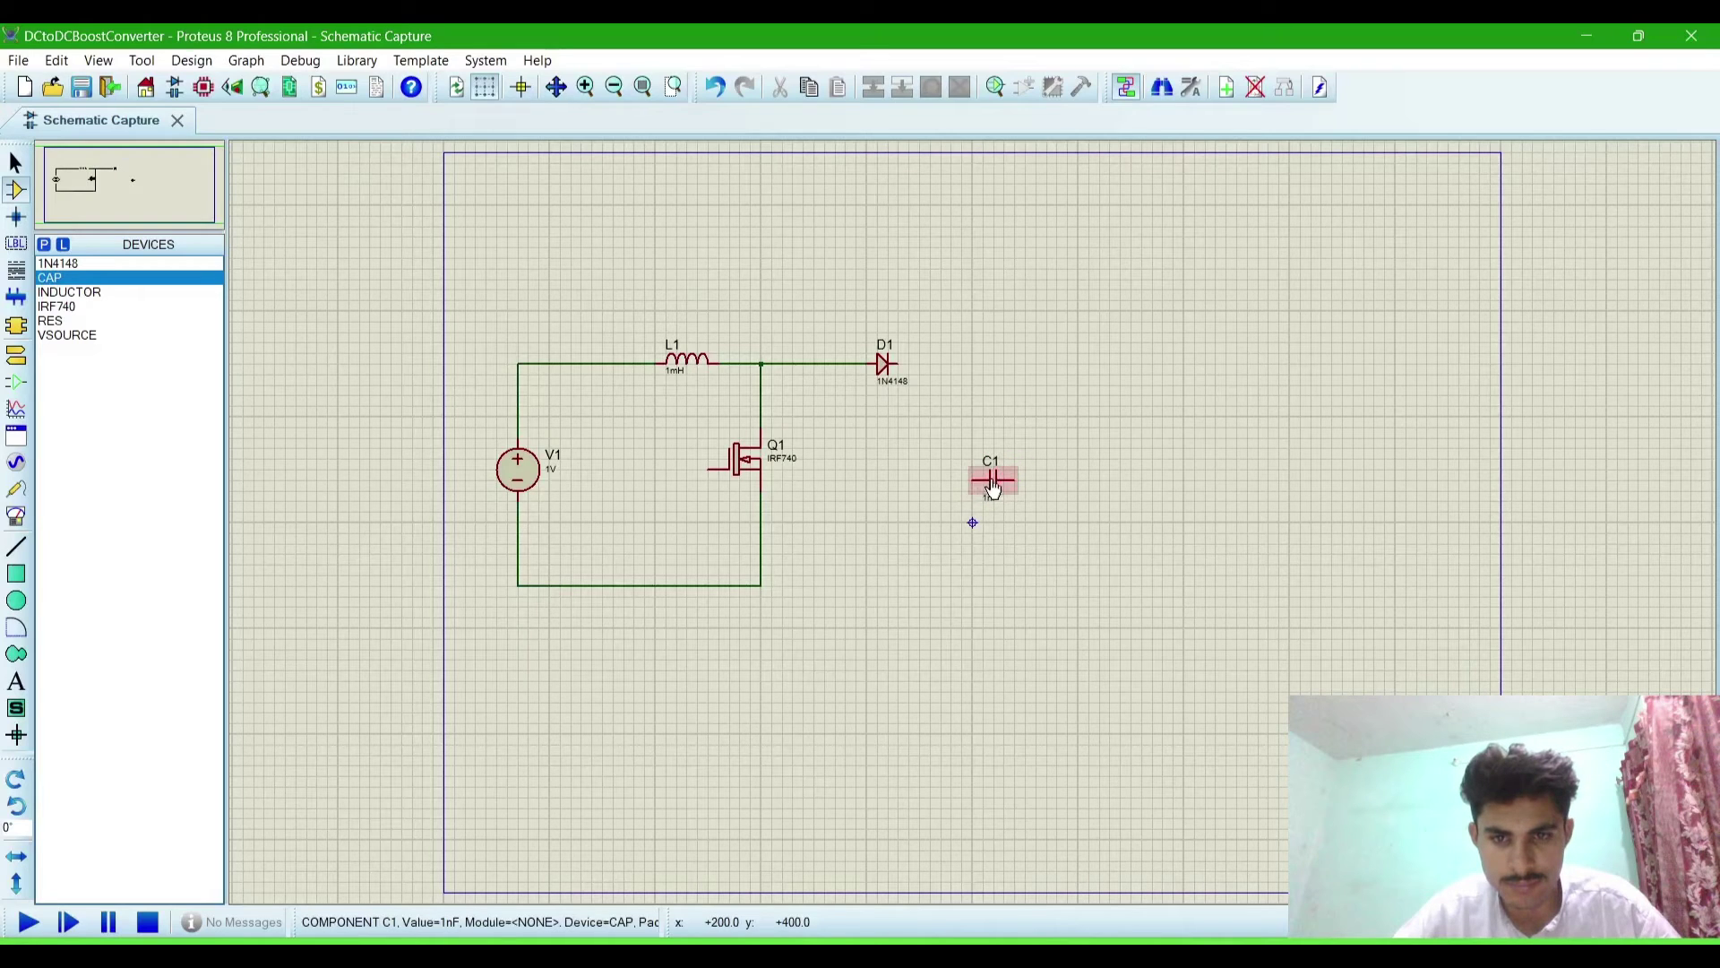
right_click(992, 487)
left_click(1039, 421)
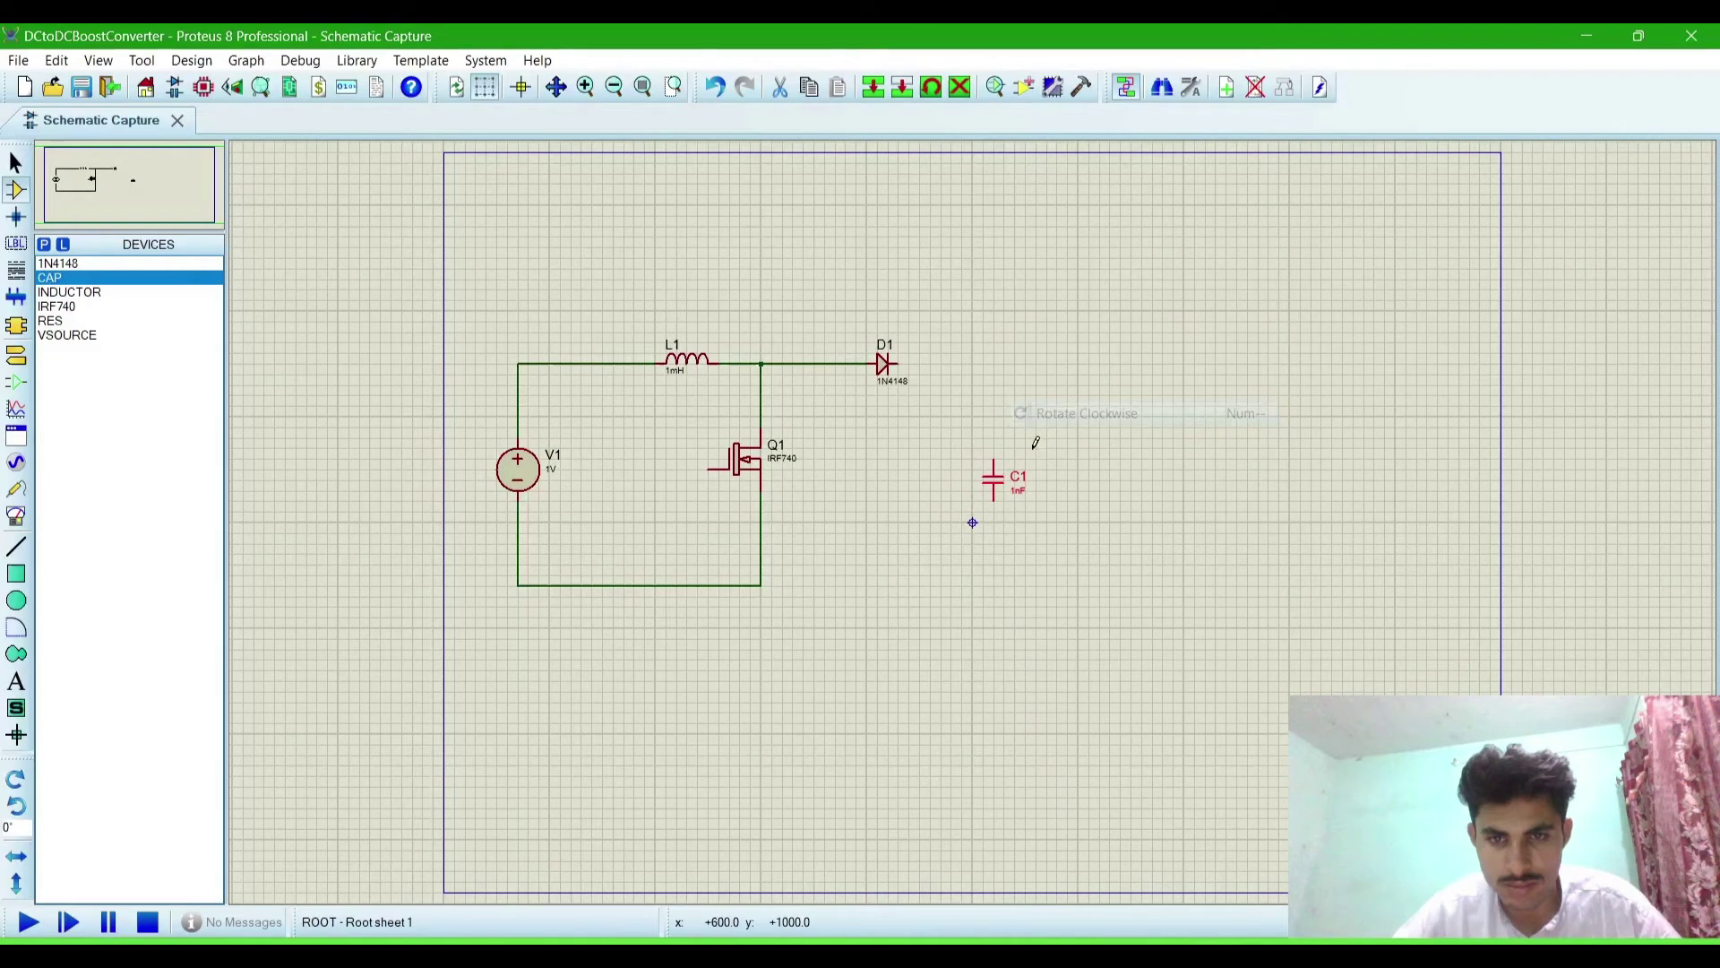
left_click(995, 462)
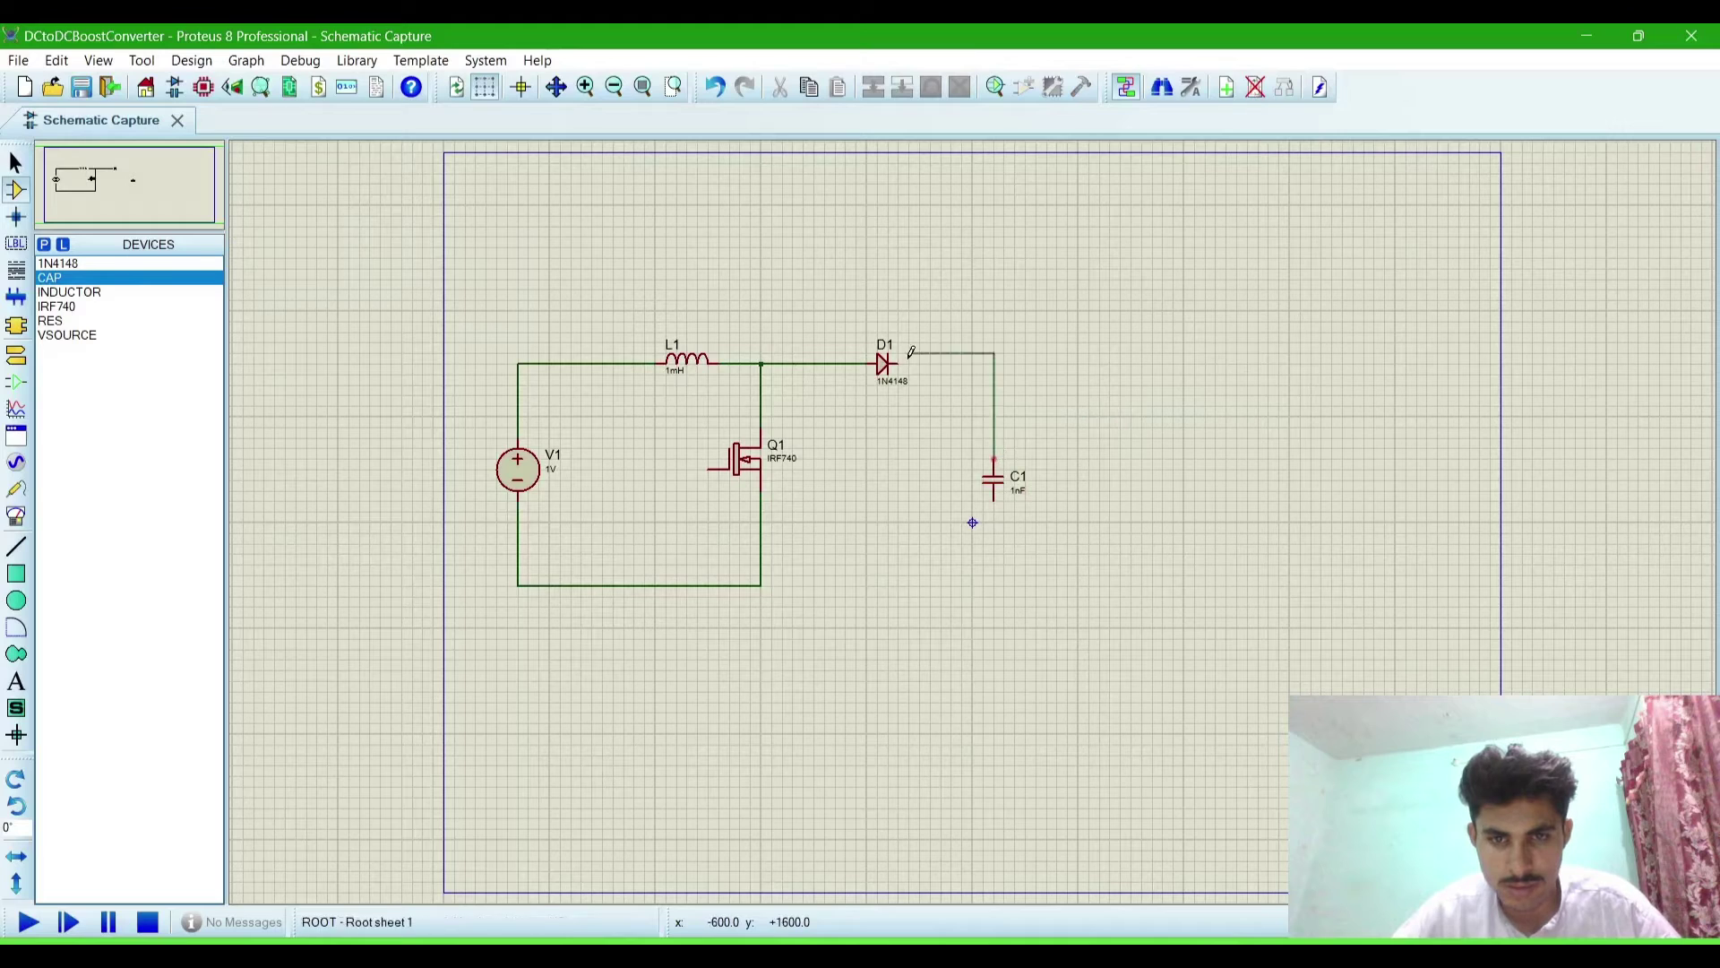
left_click(895, 364)
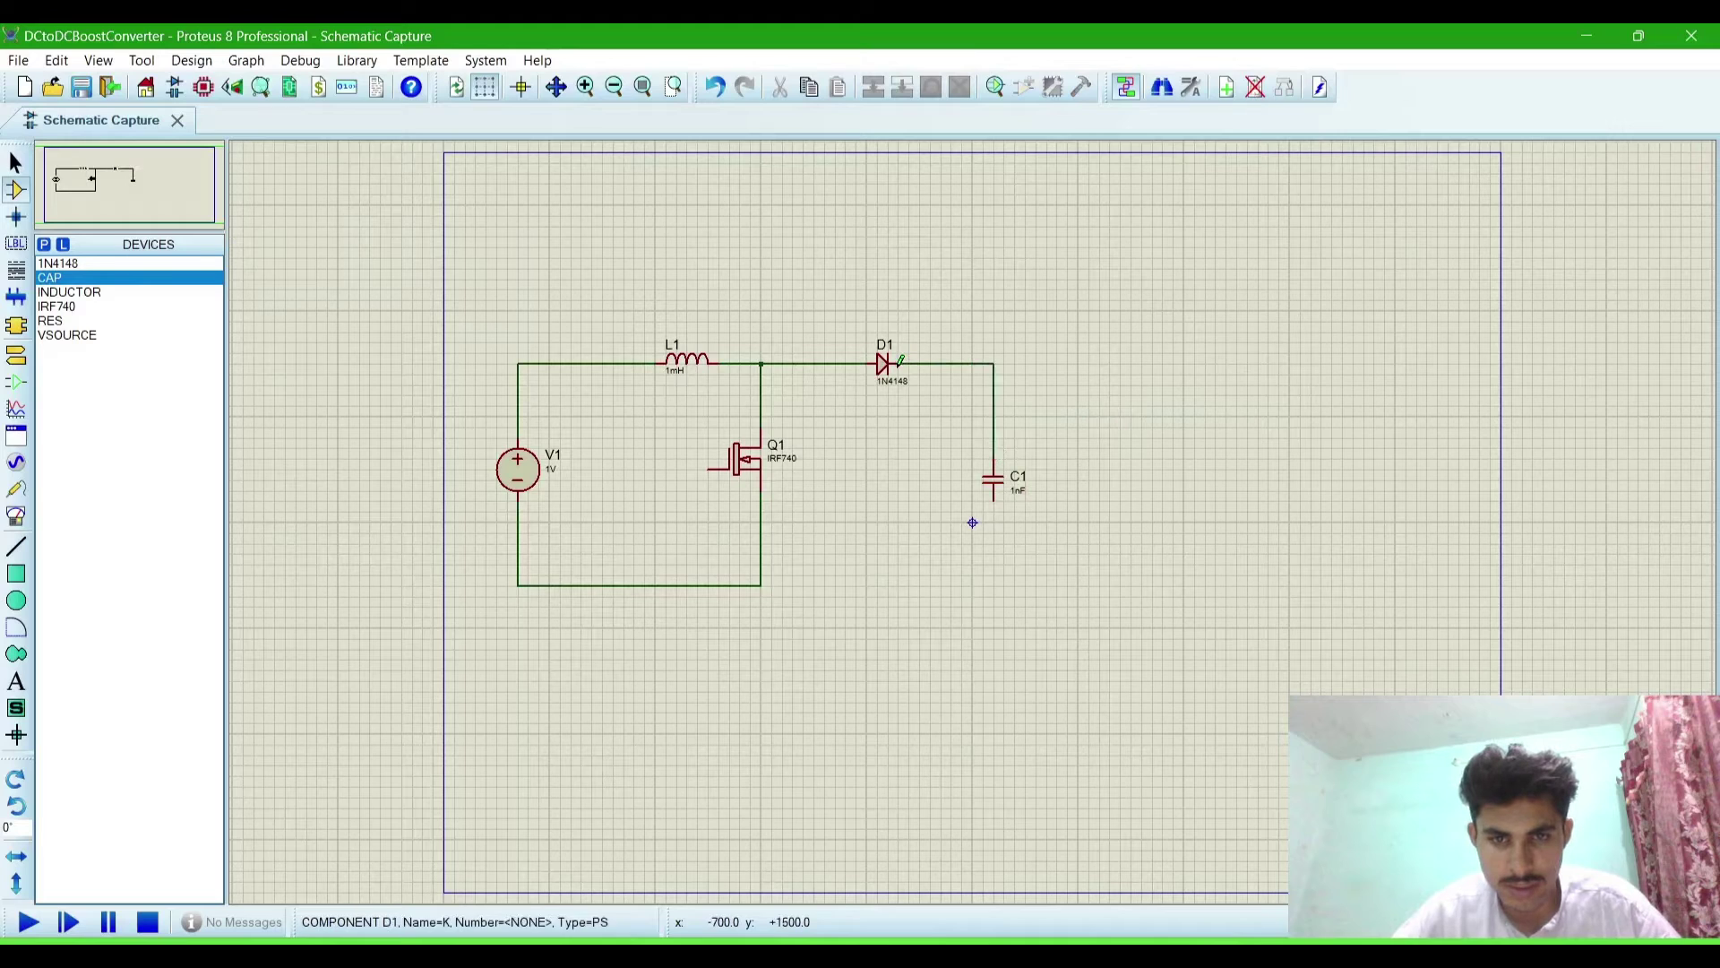
left_click(996, 496)
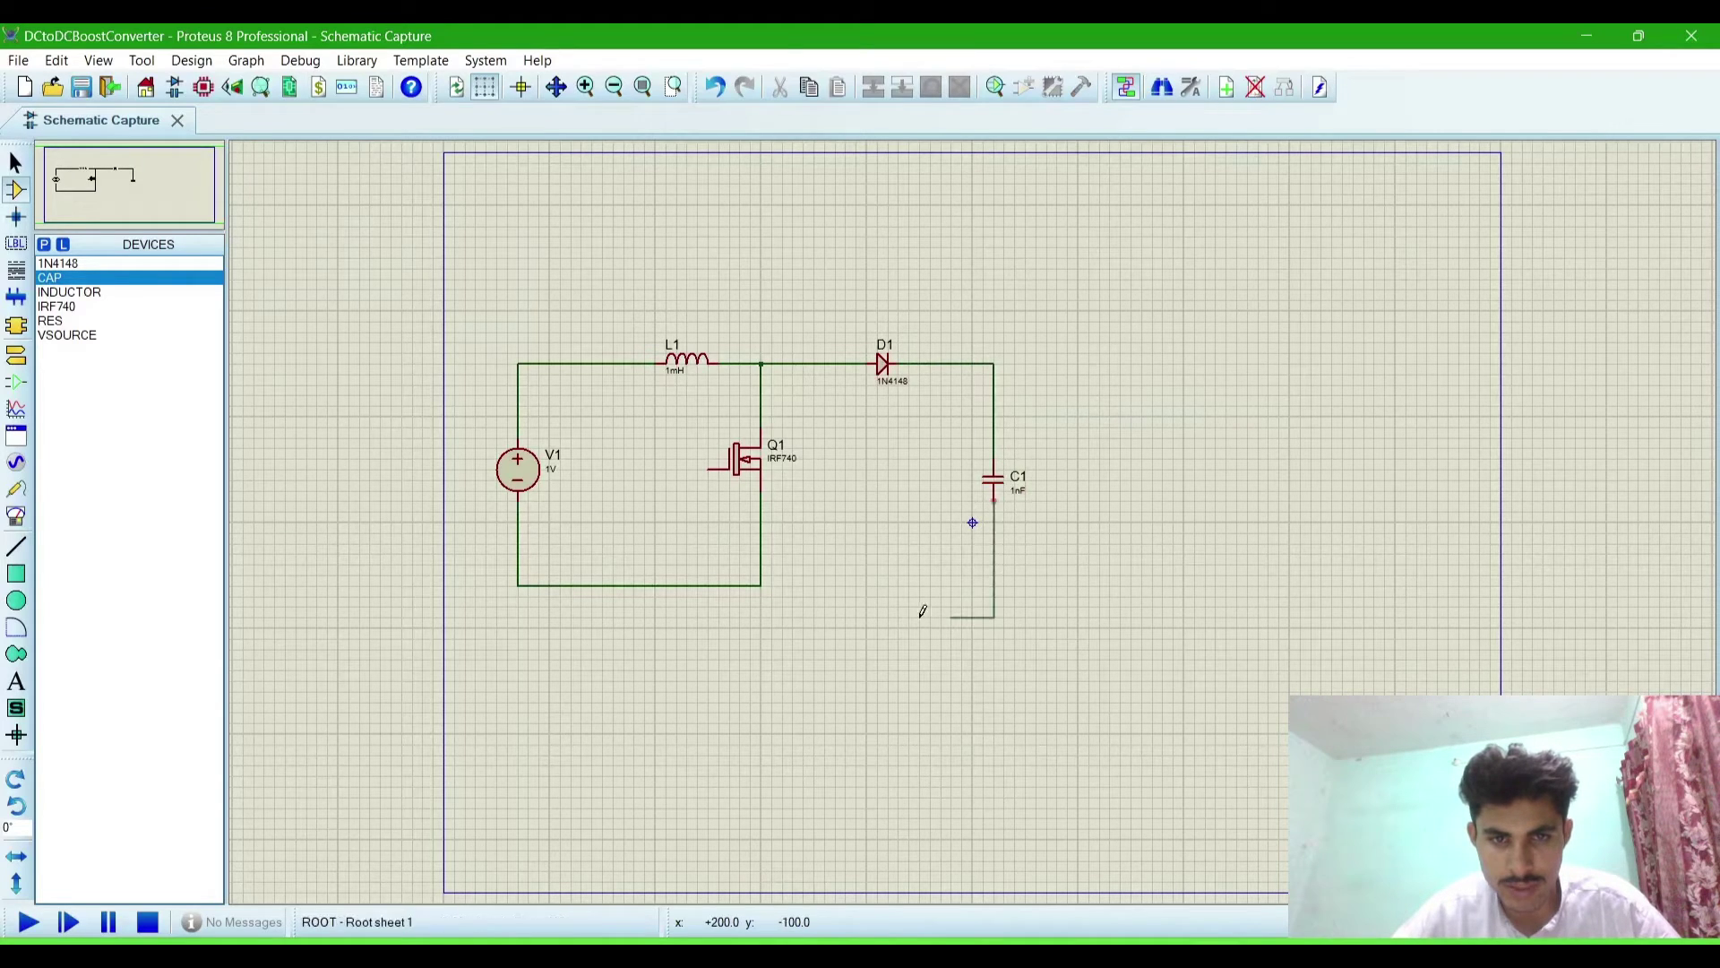
left_click(761, 583)
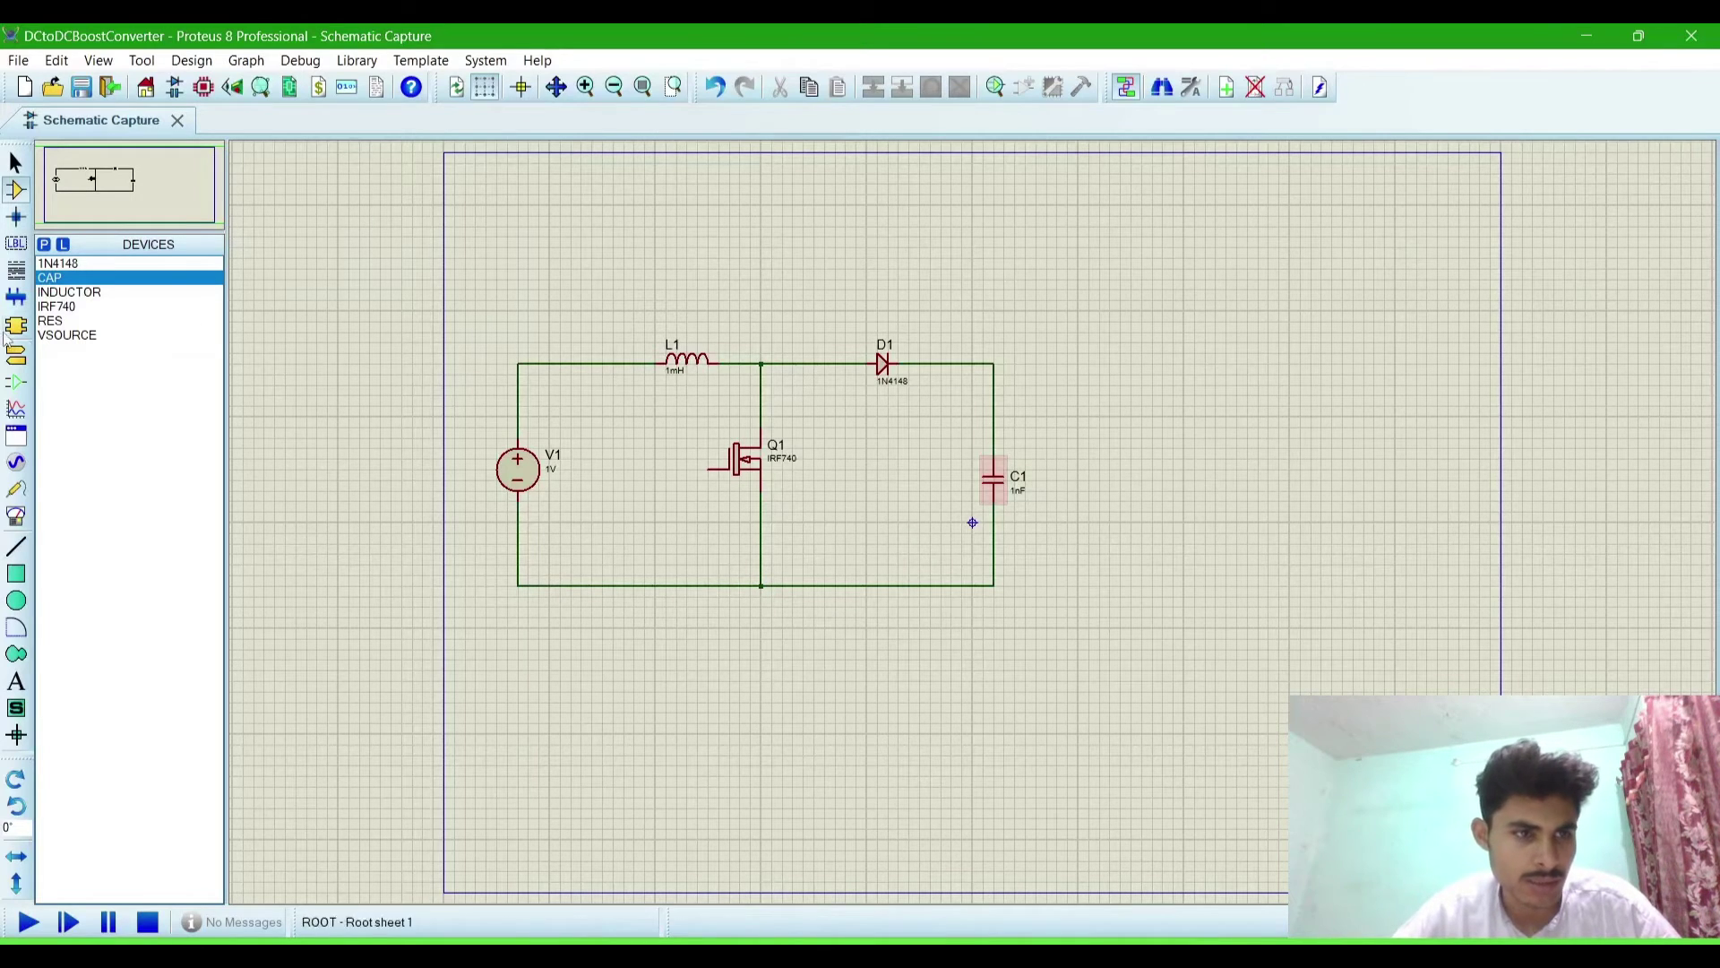
- Place resistor R1 vertically beside C1, wired in parallel across it
left_click(61, 321)
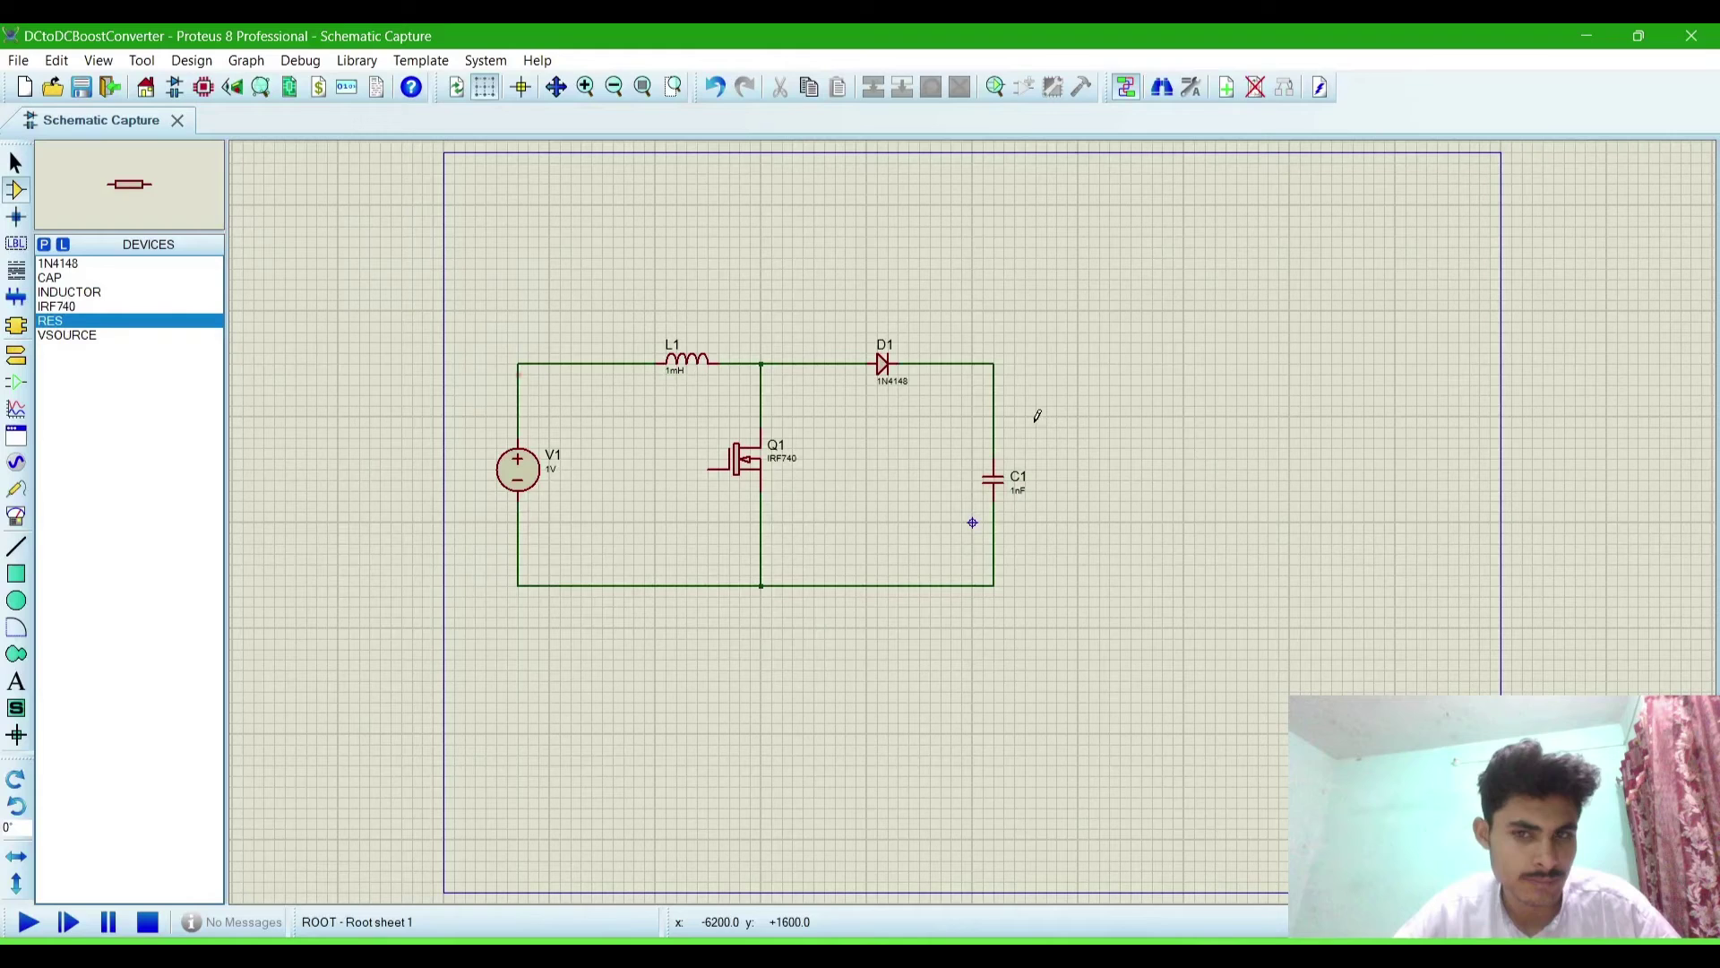
left_click(1157, 468)
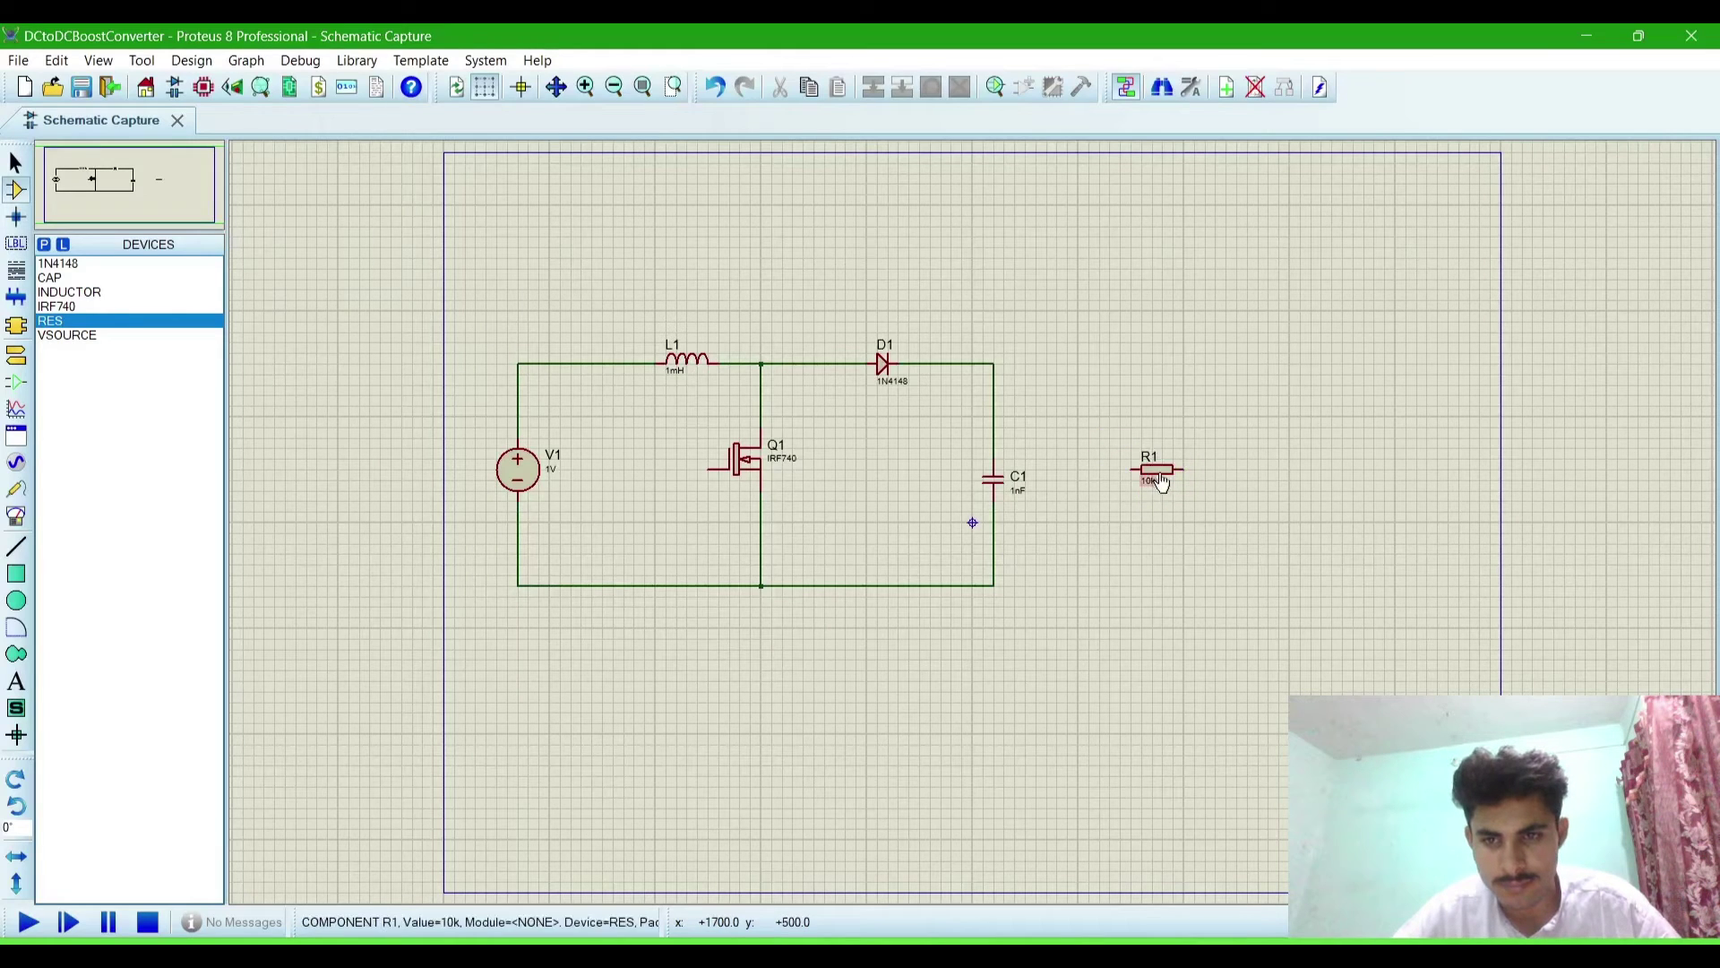
right_click(1168, 467)
left_click(1251, 412)
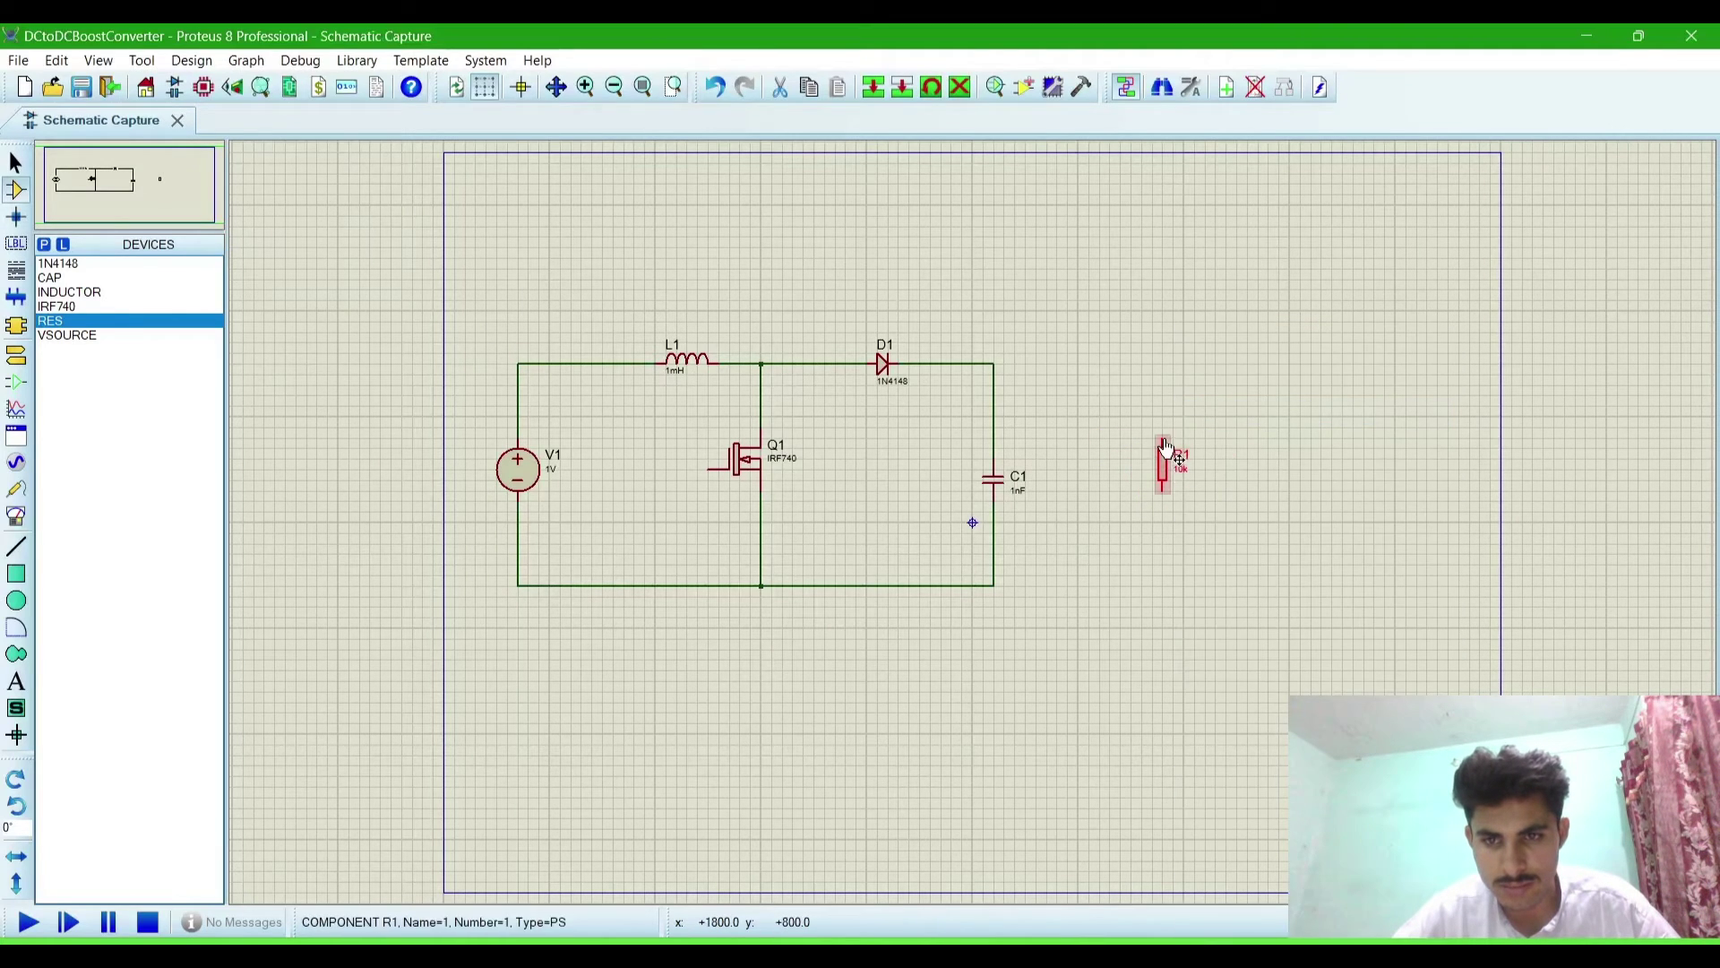
left_click(1163, 442)
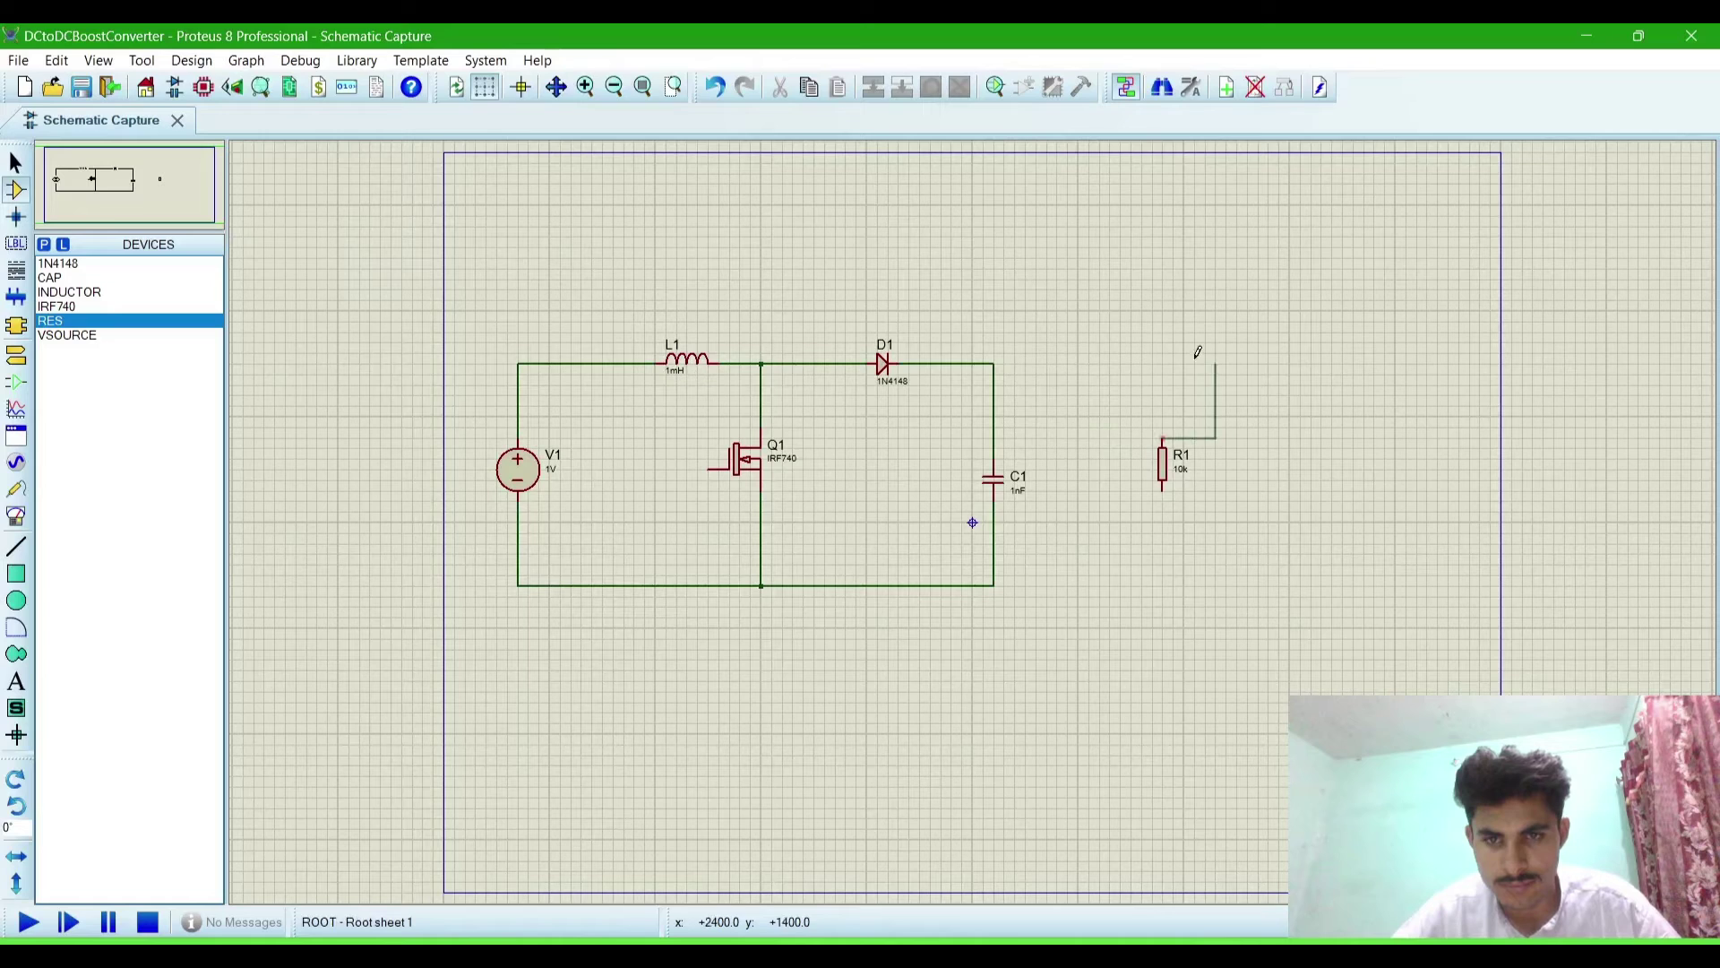
left_click(996, 362)
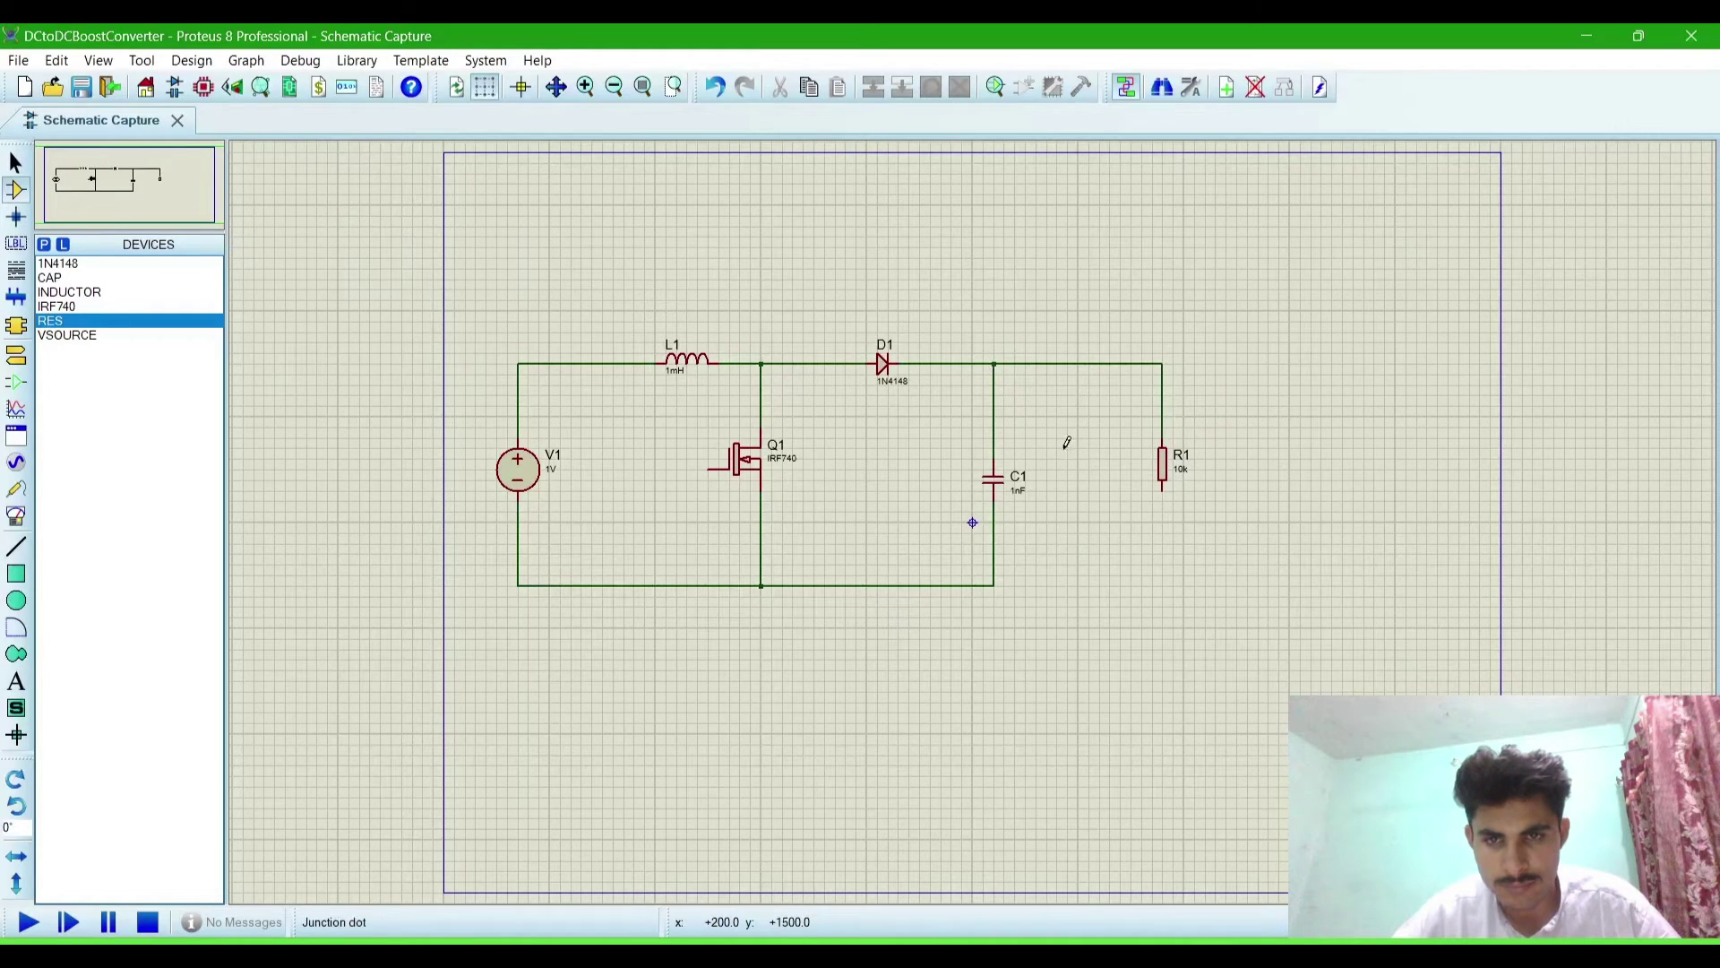
left_click(1162, 487)
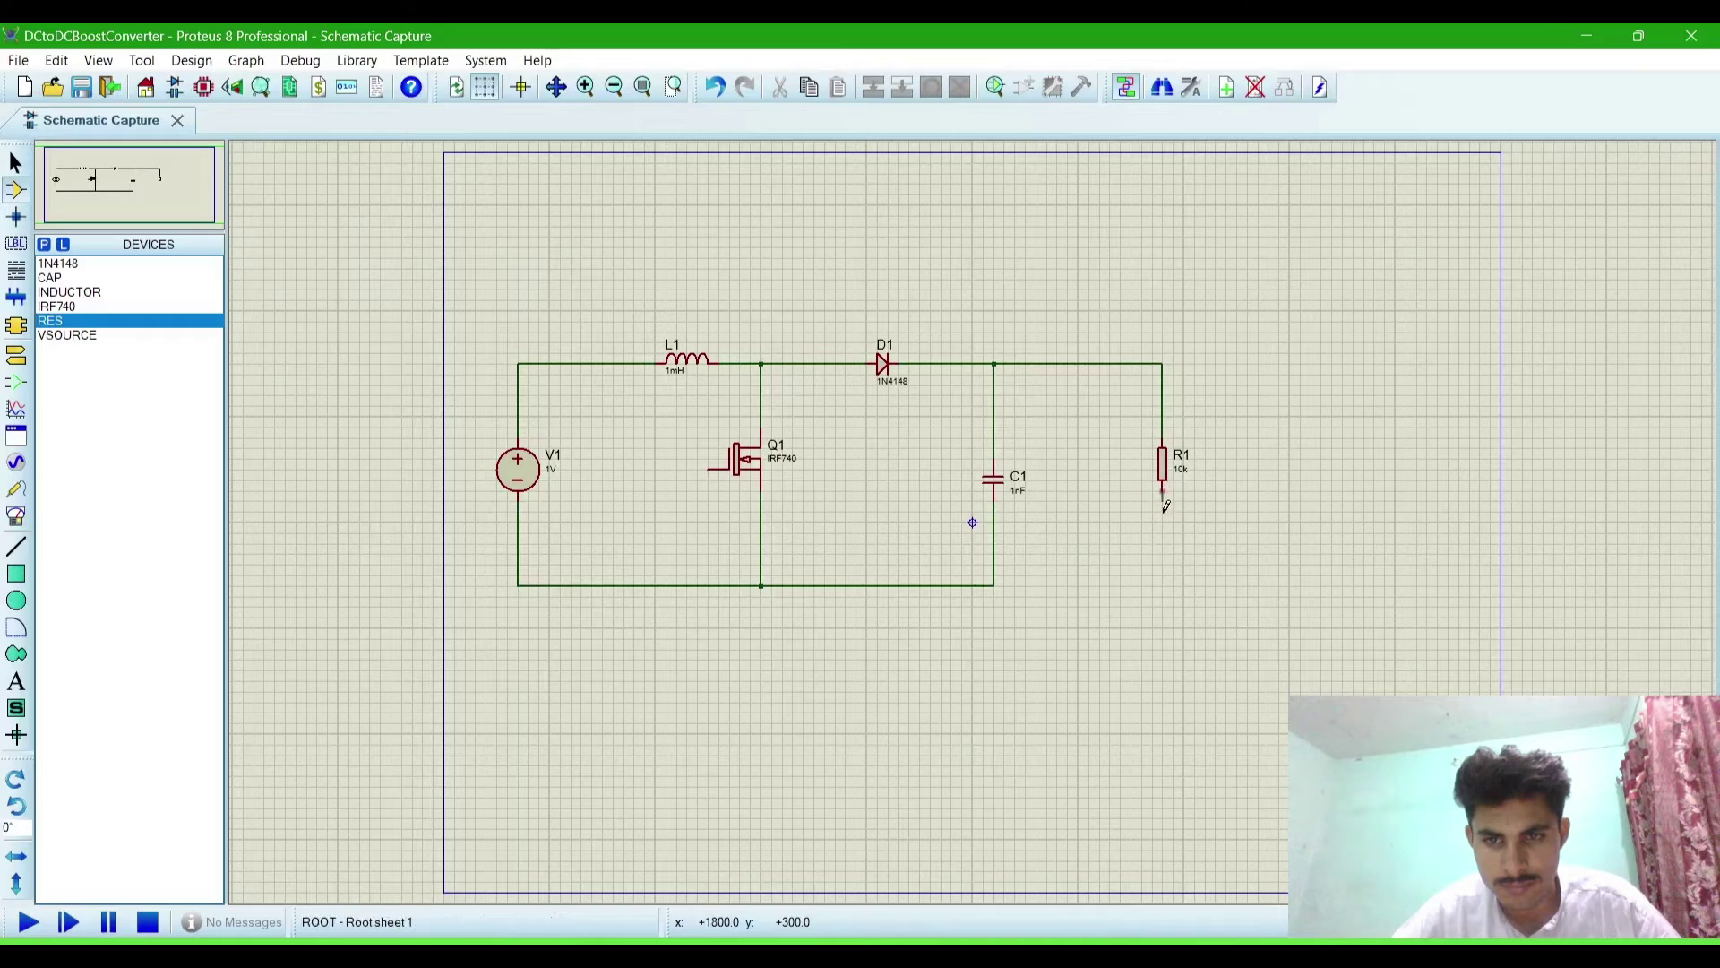
left_click(997, 580)
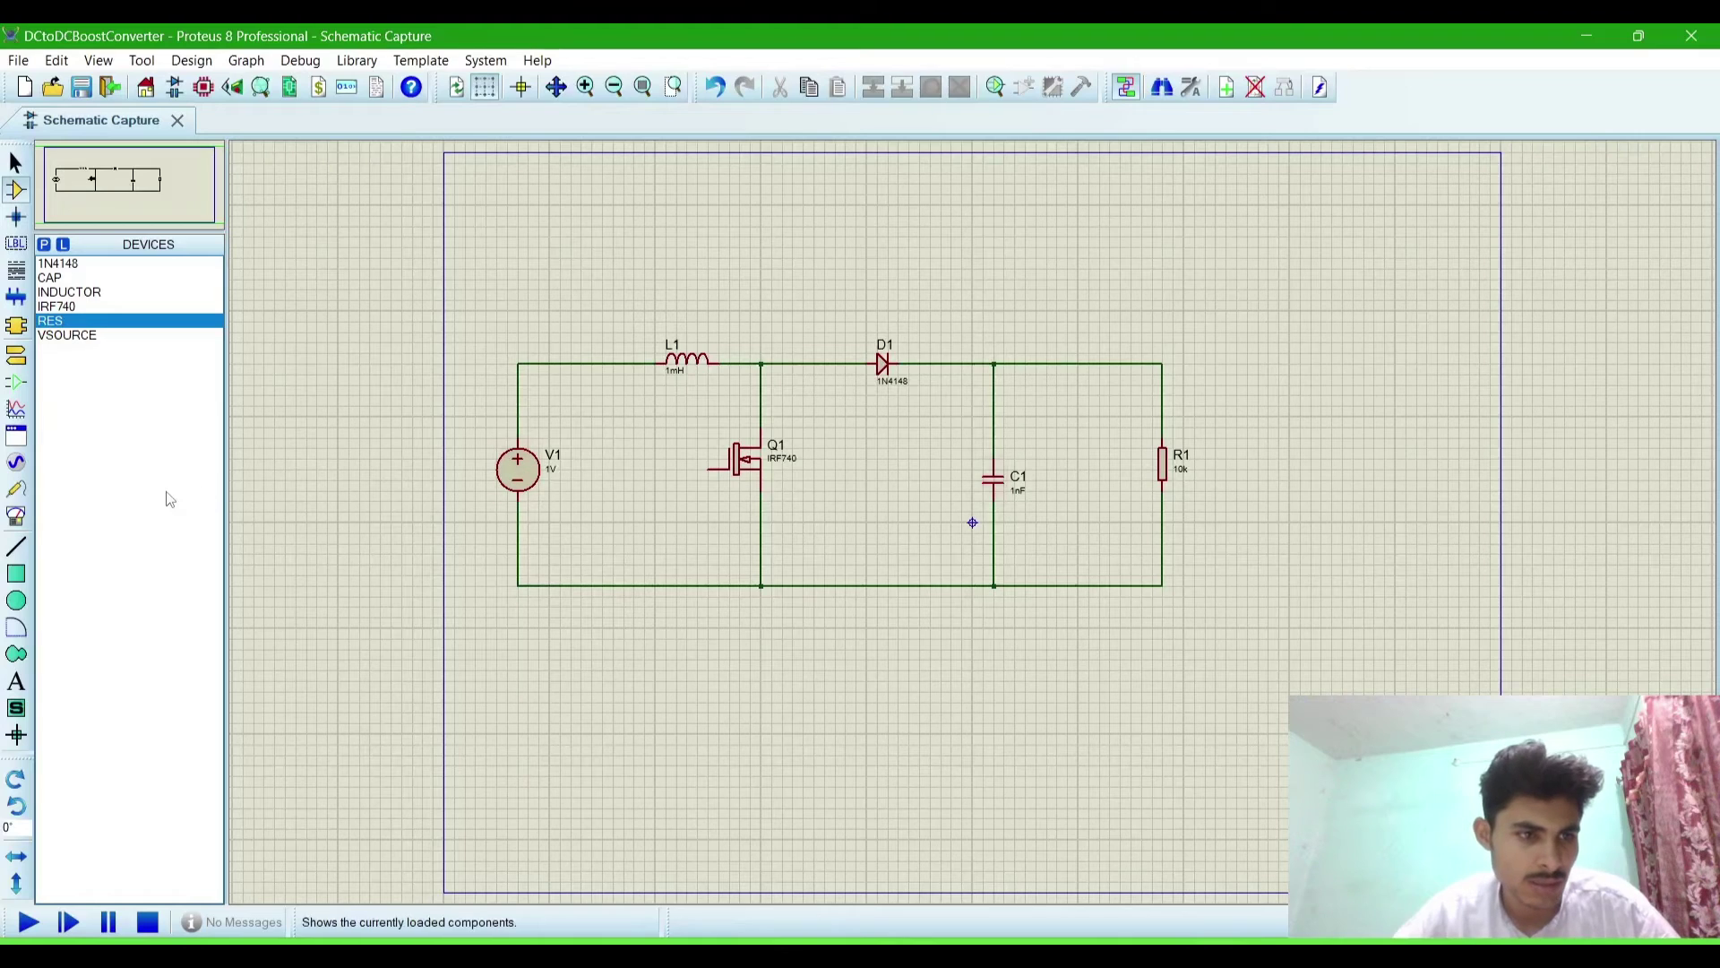
- Place a DC voltmeter right of R1, wiring + to the output node and − to the bottom rail
left_click(16, 515)
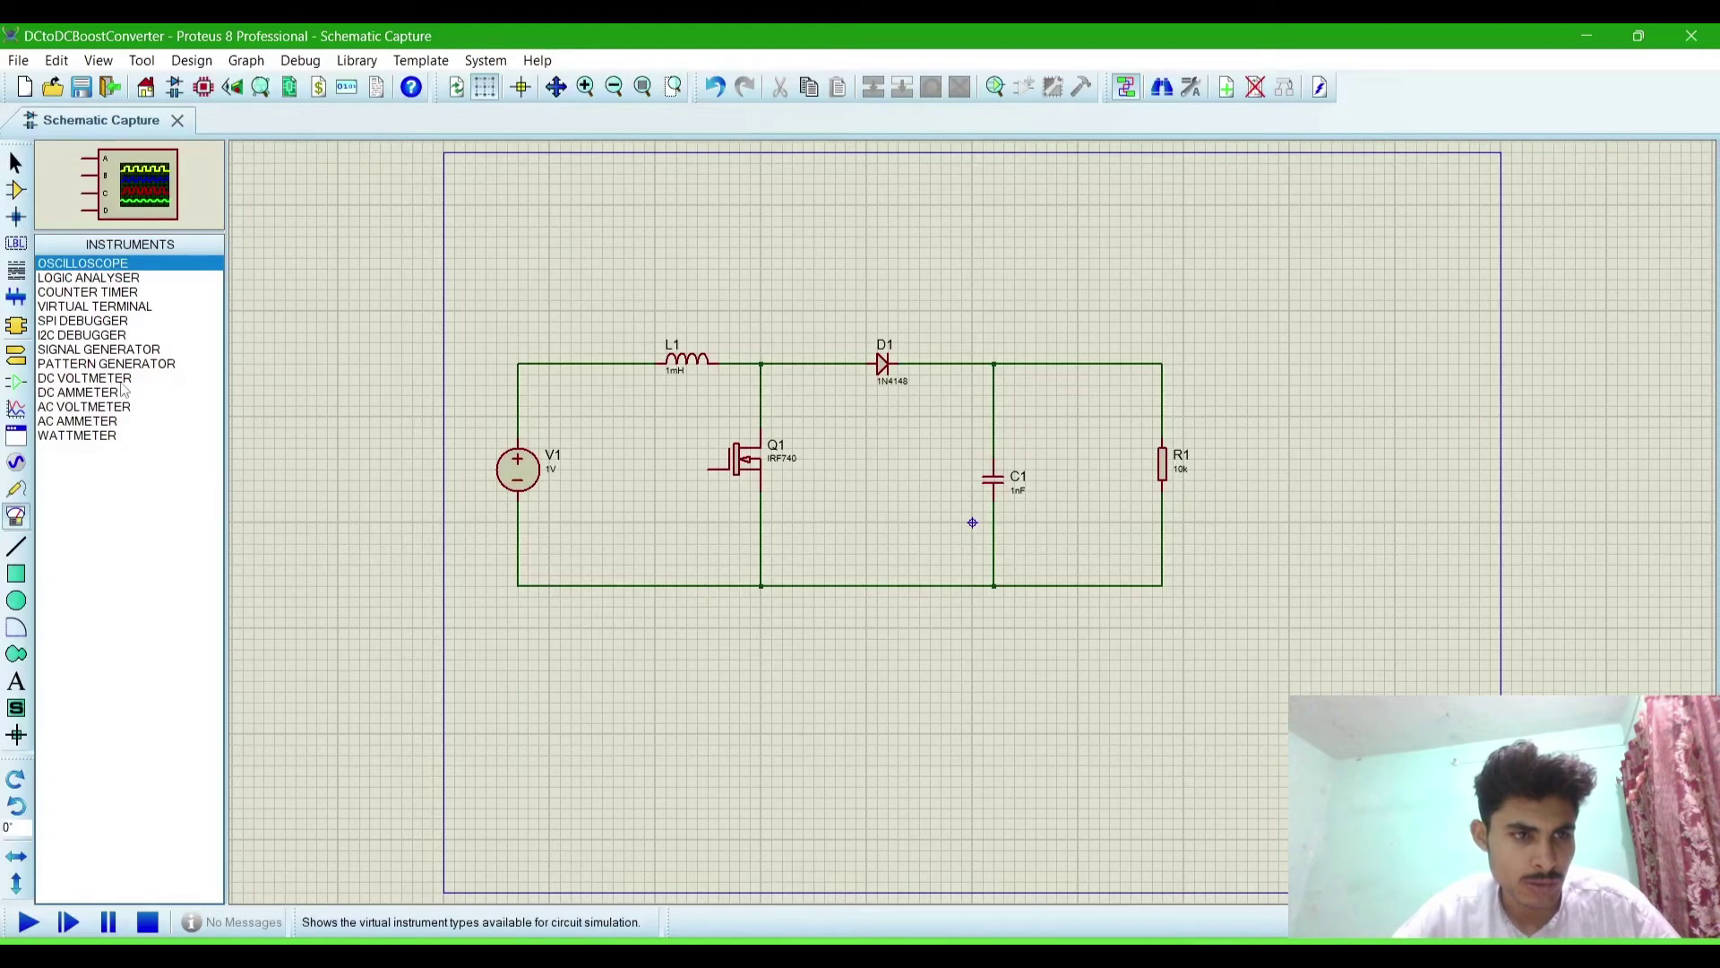
left_click(77, 382)
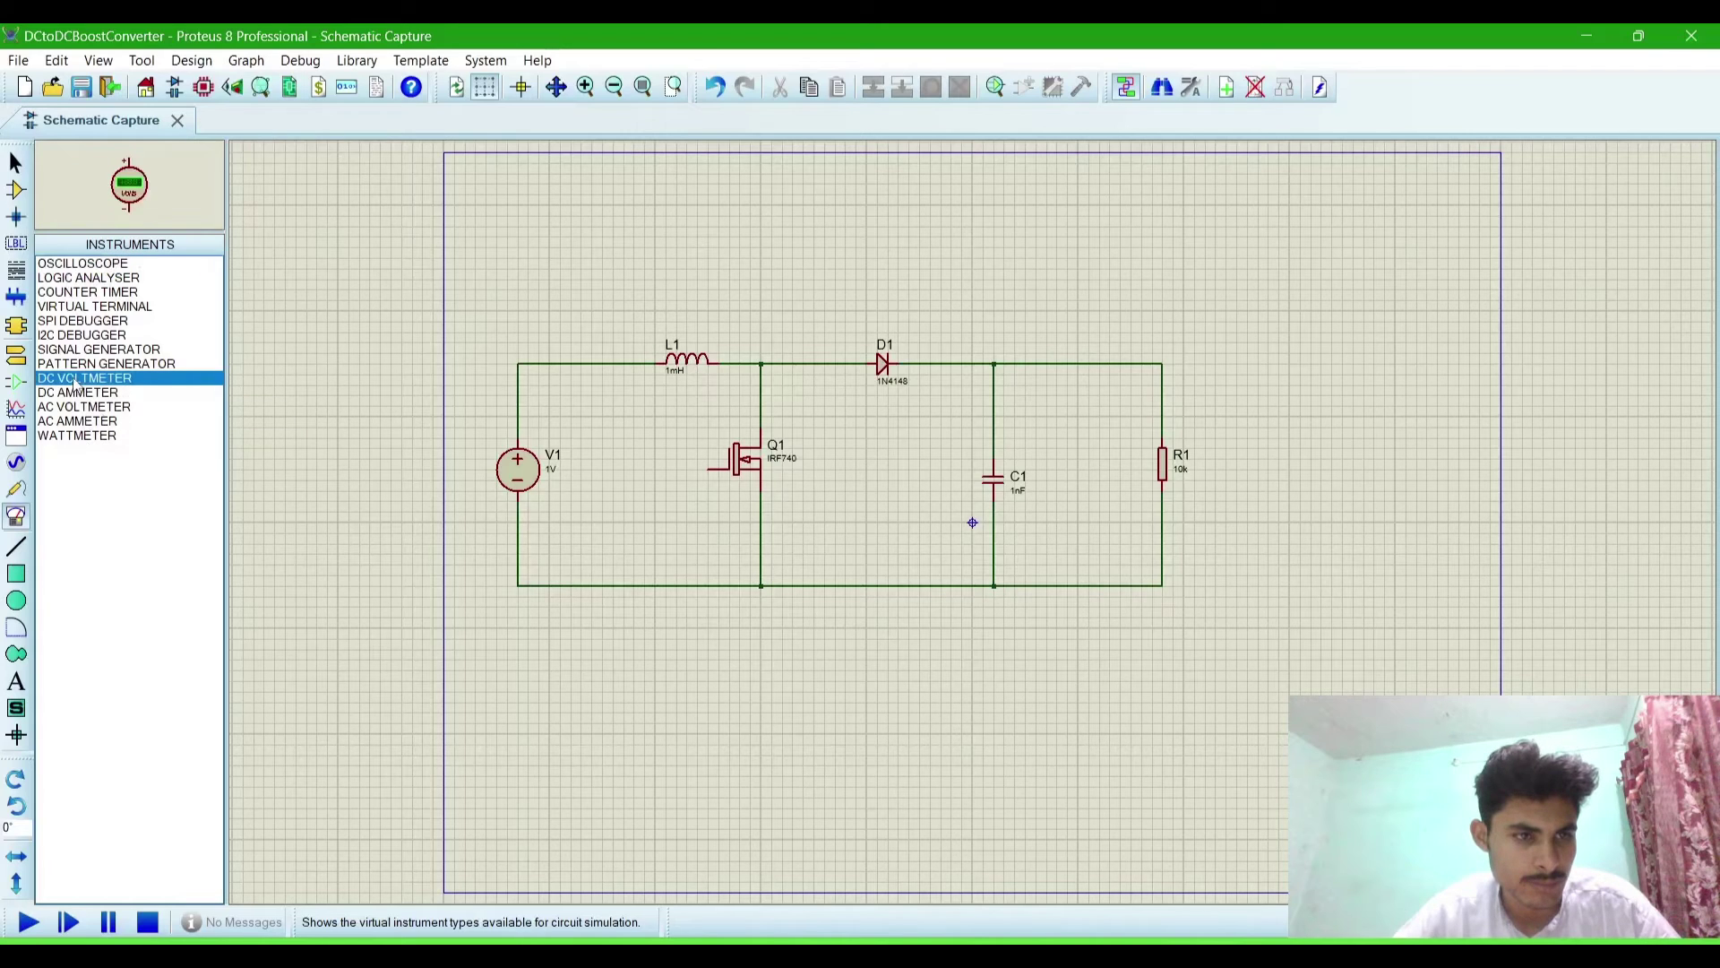
left_click(1299, 464)
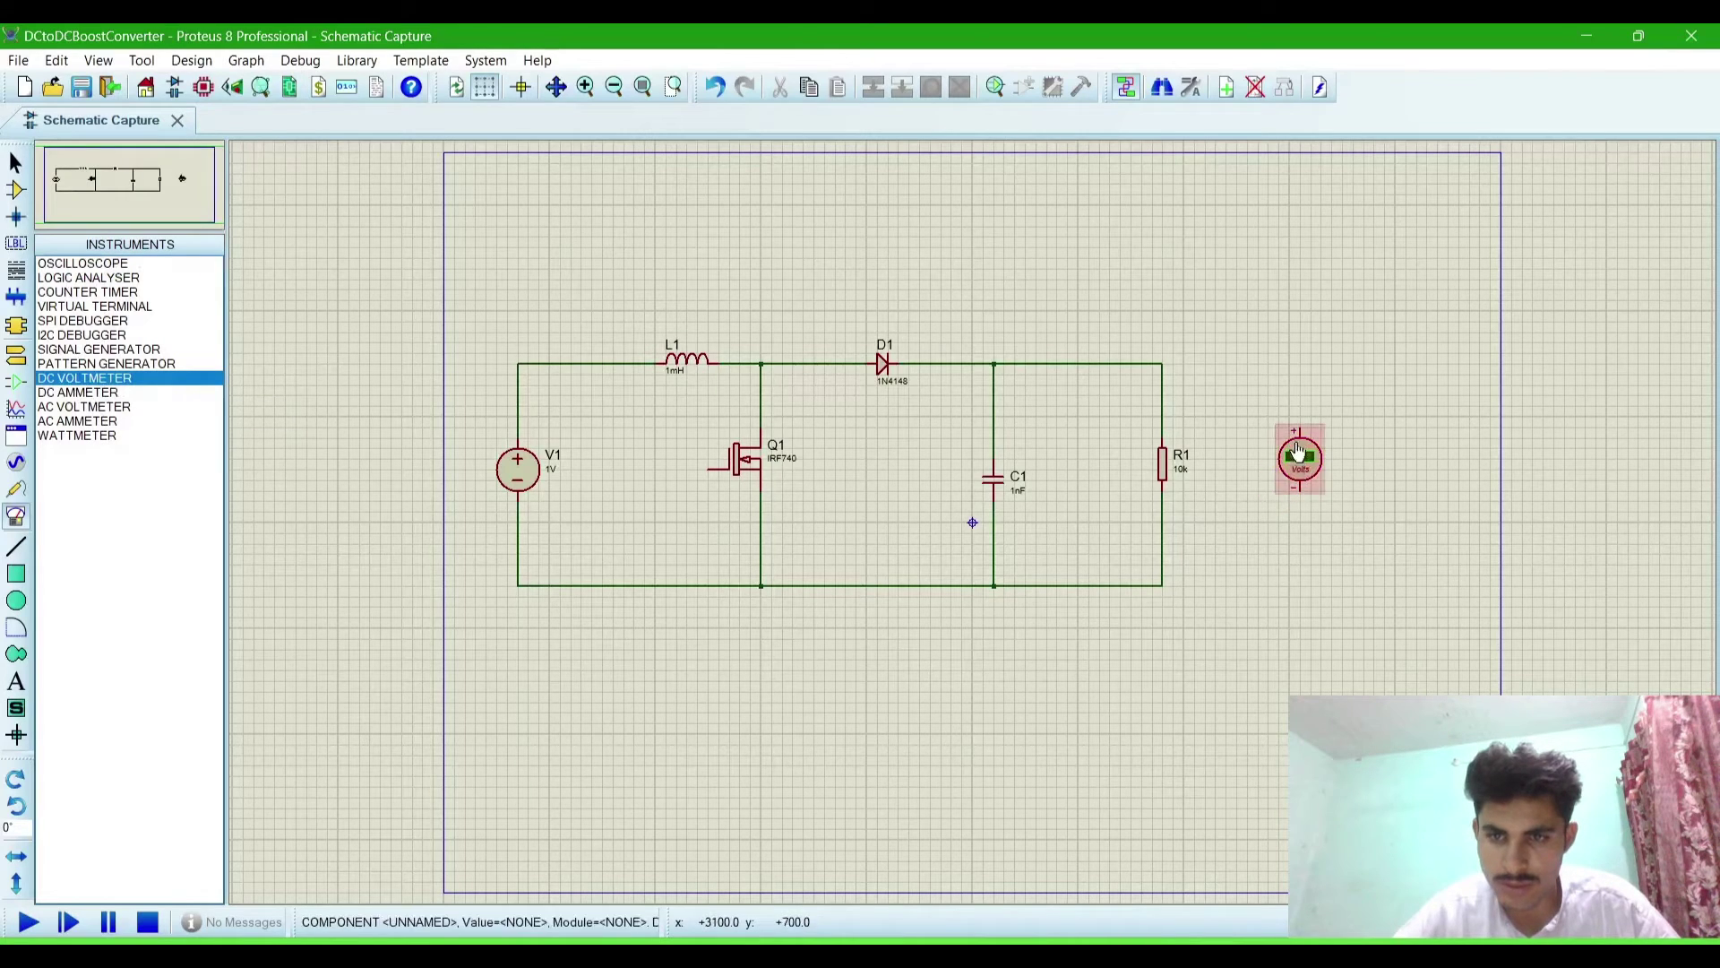
left_click(1300, 427)
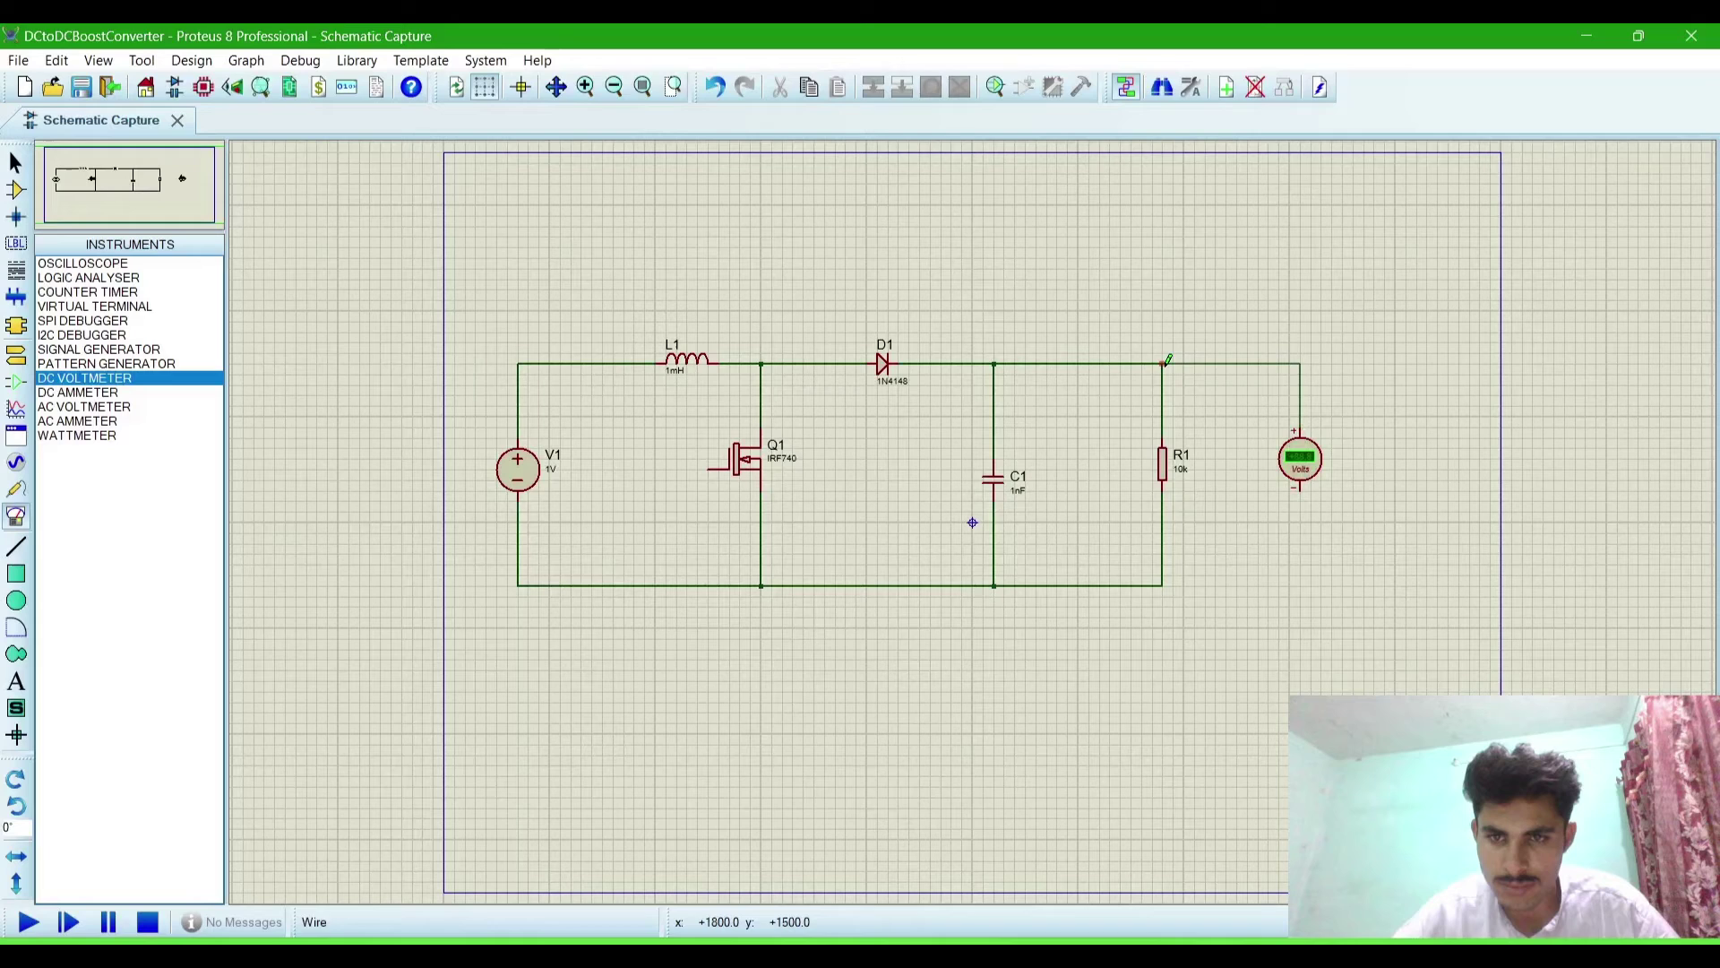
left_click(1163, 362)
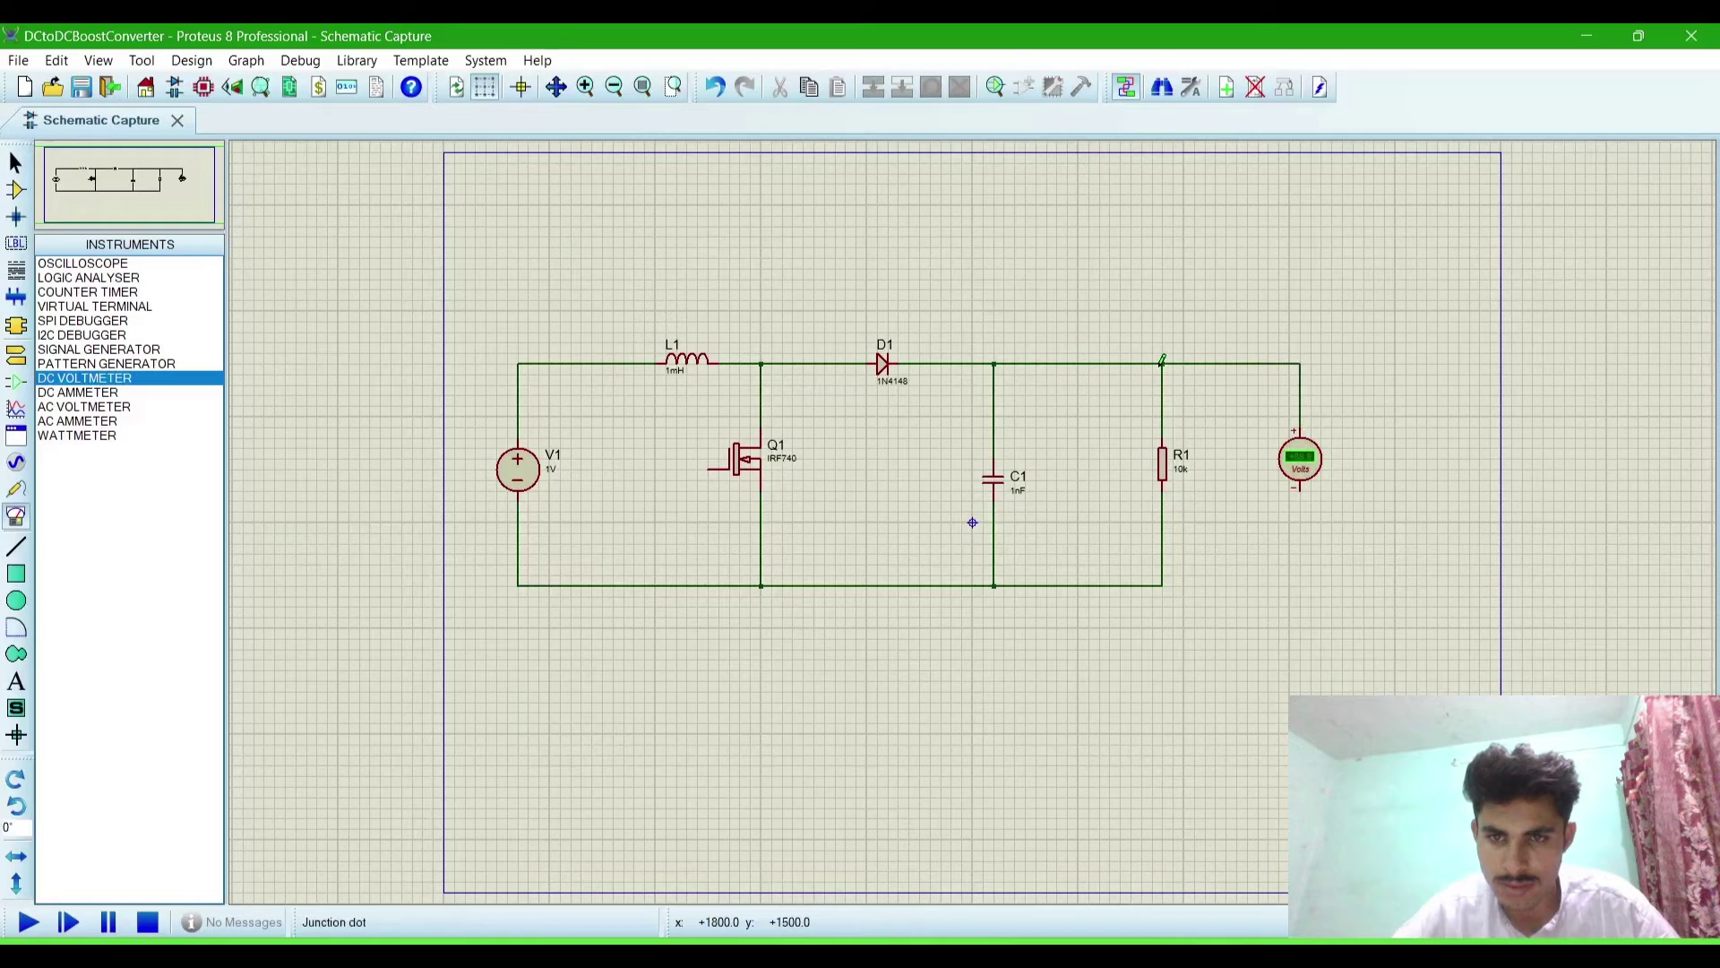
left_click(1300, 487)
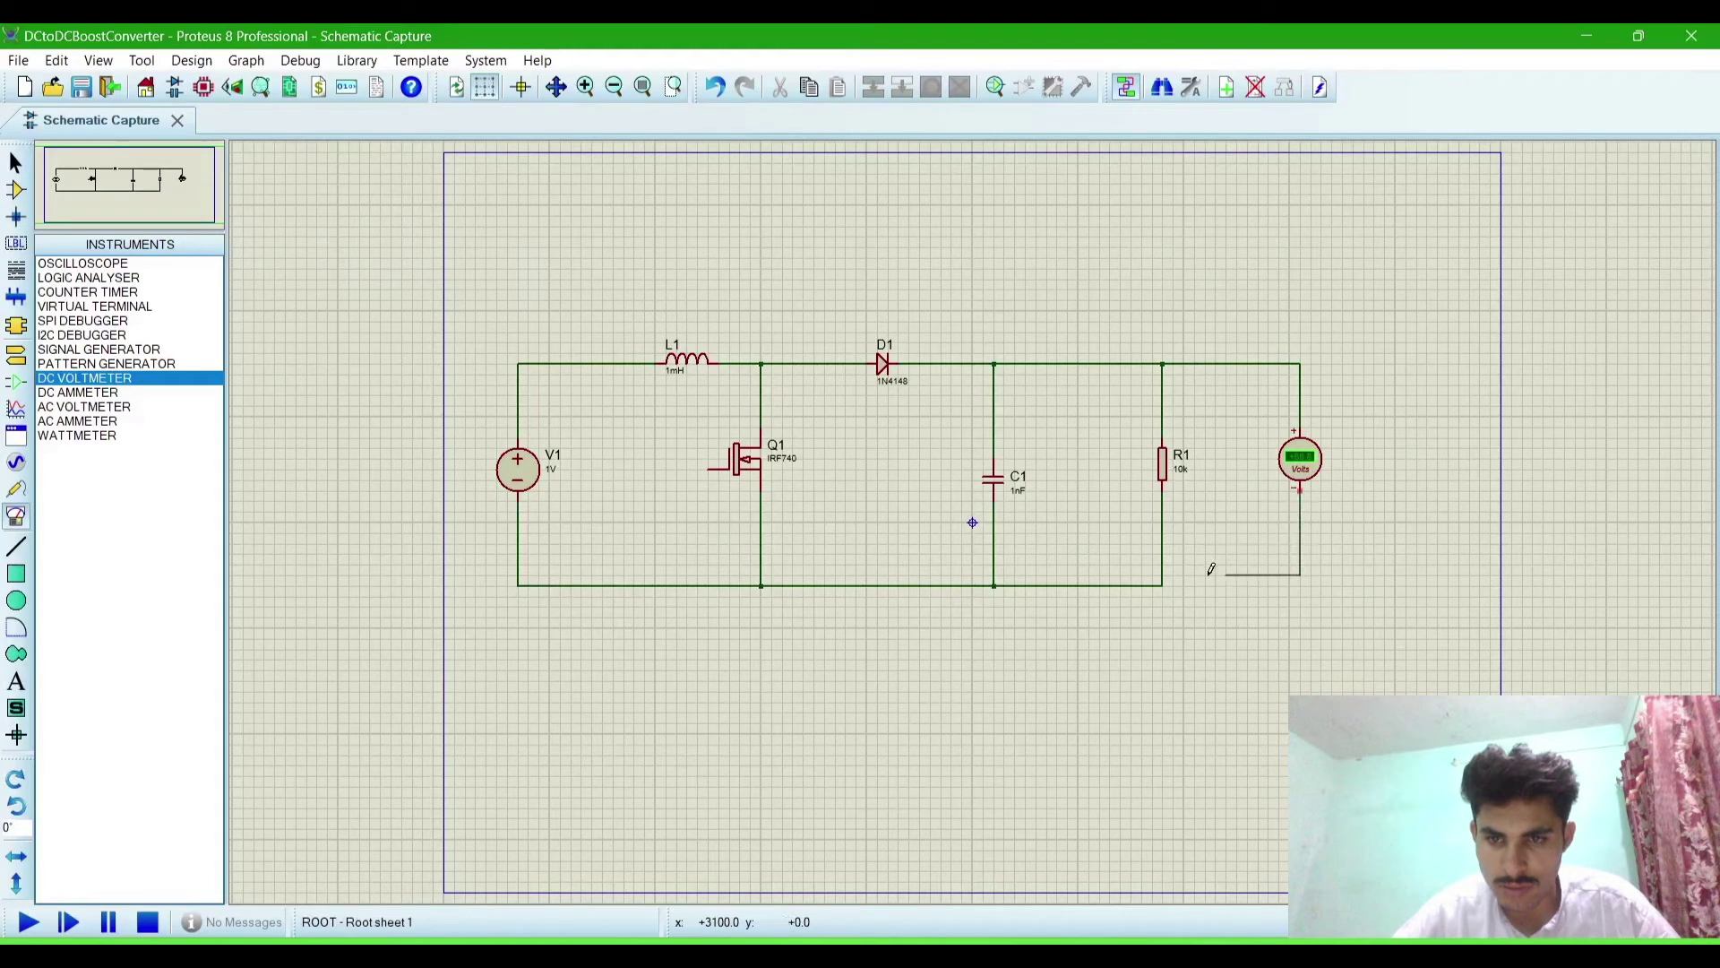
left_click(1163, 583)
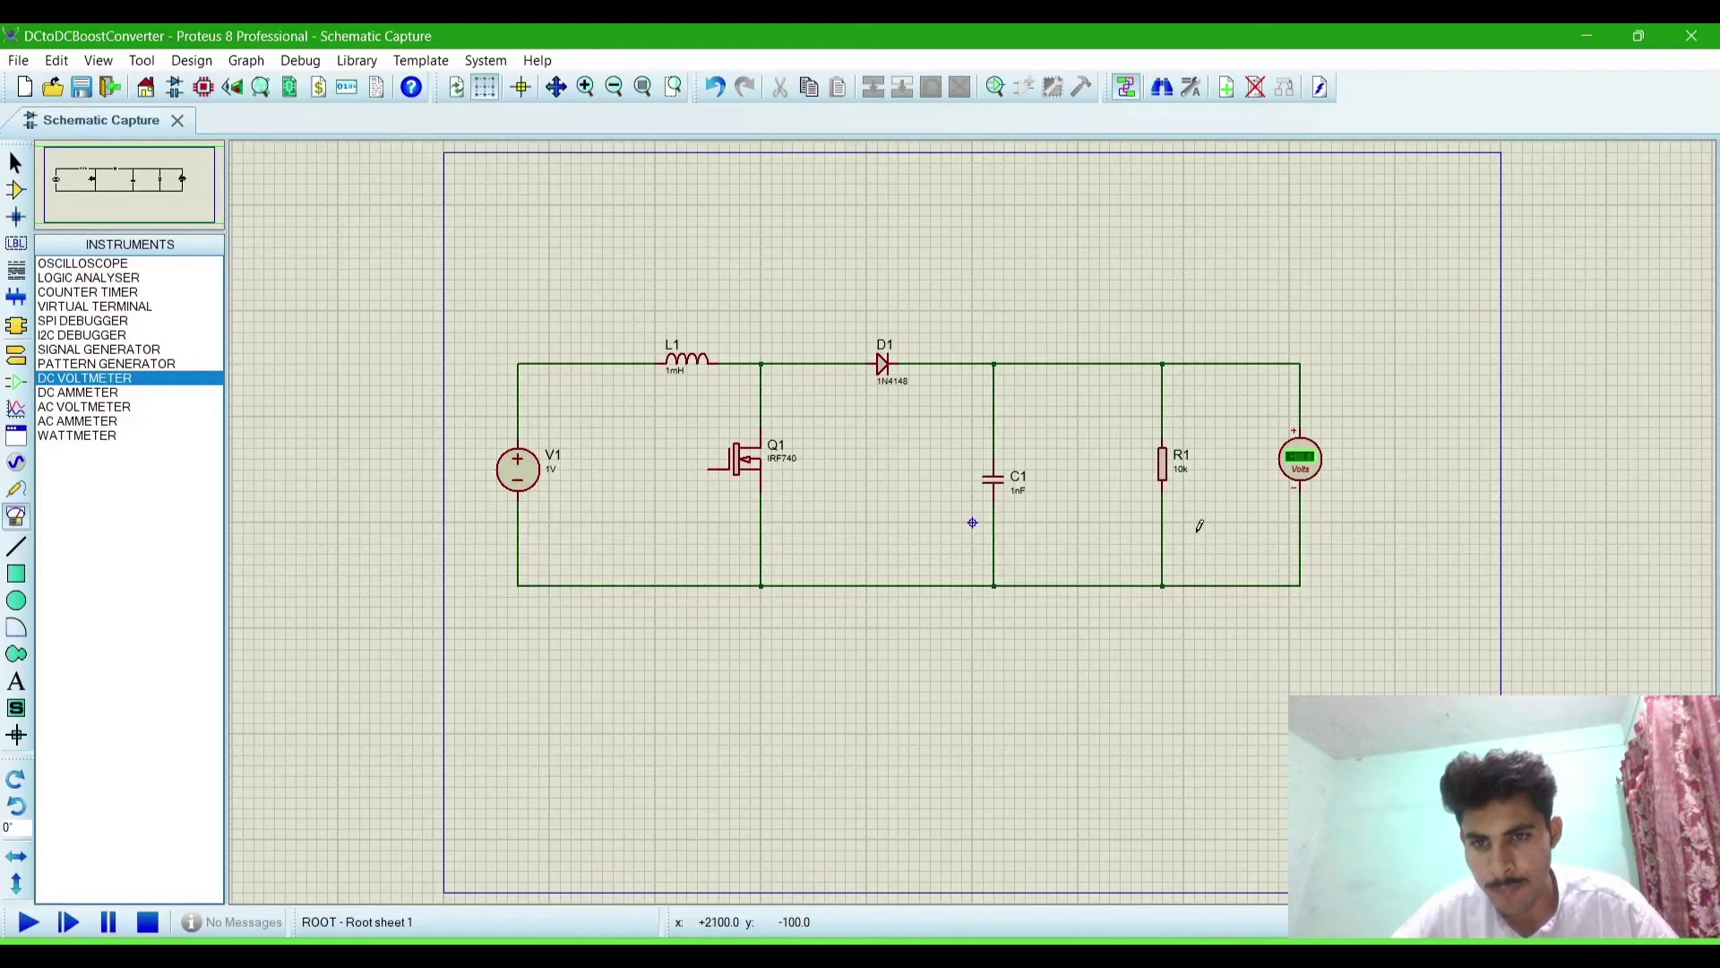
- Change resistor R1's resistance to 1k
double_click(1162, 470)
left_click(749, 348)
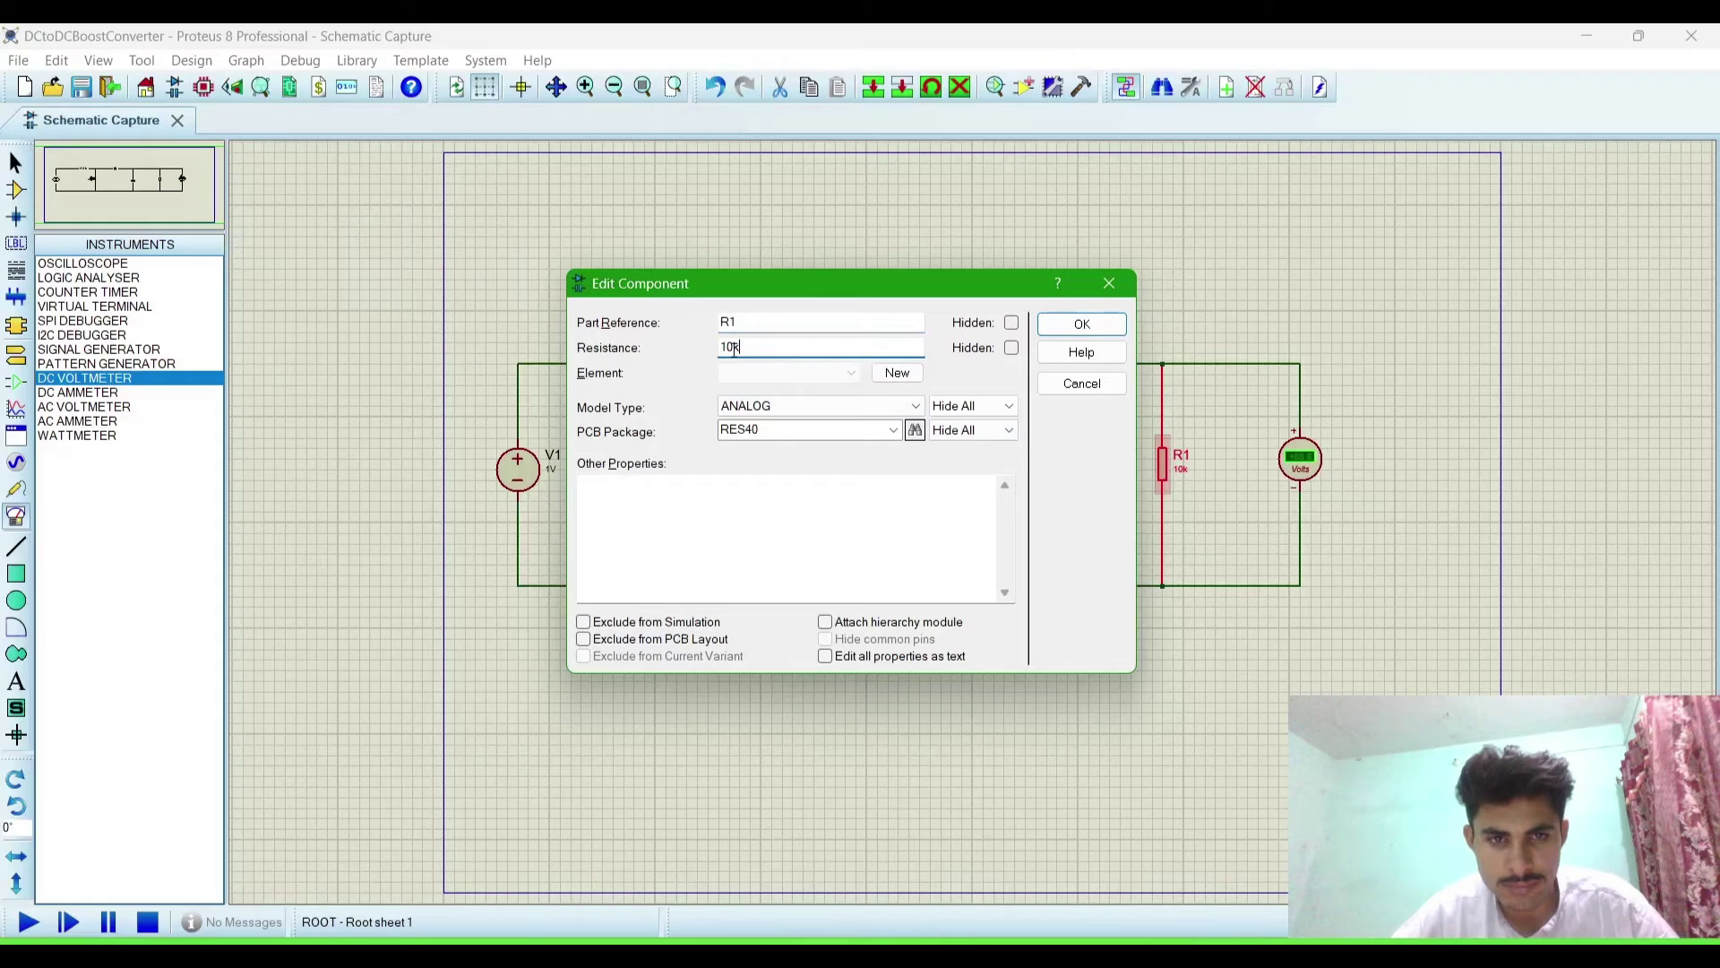
key("BackSpace")
key("BackSpace")
type("k")
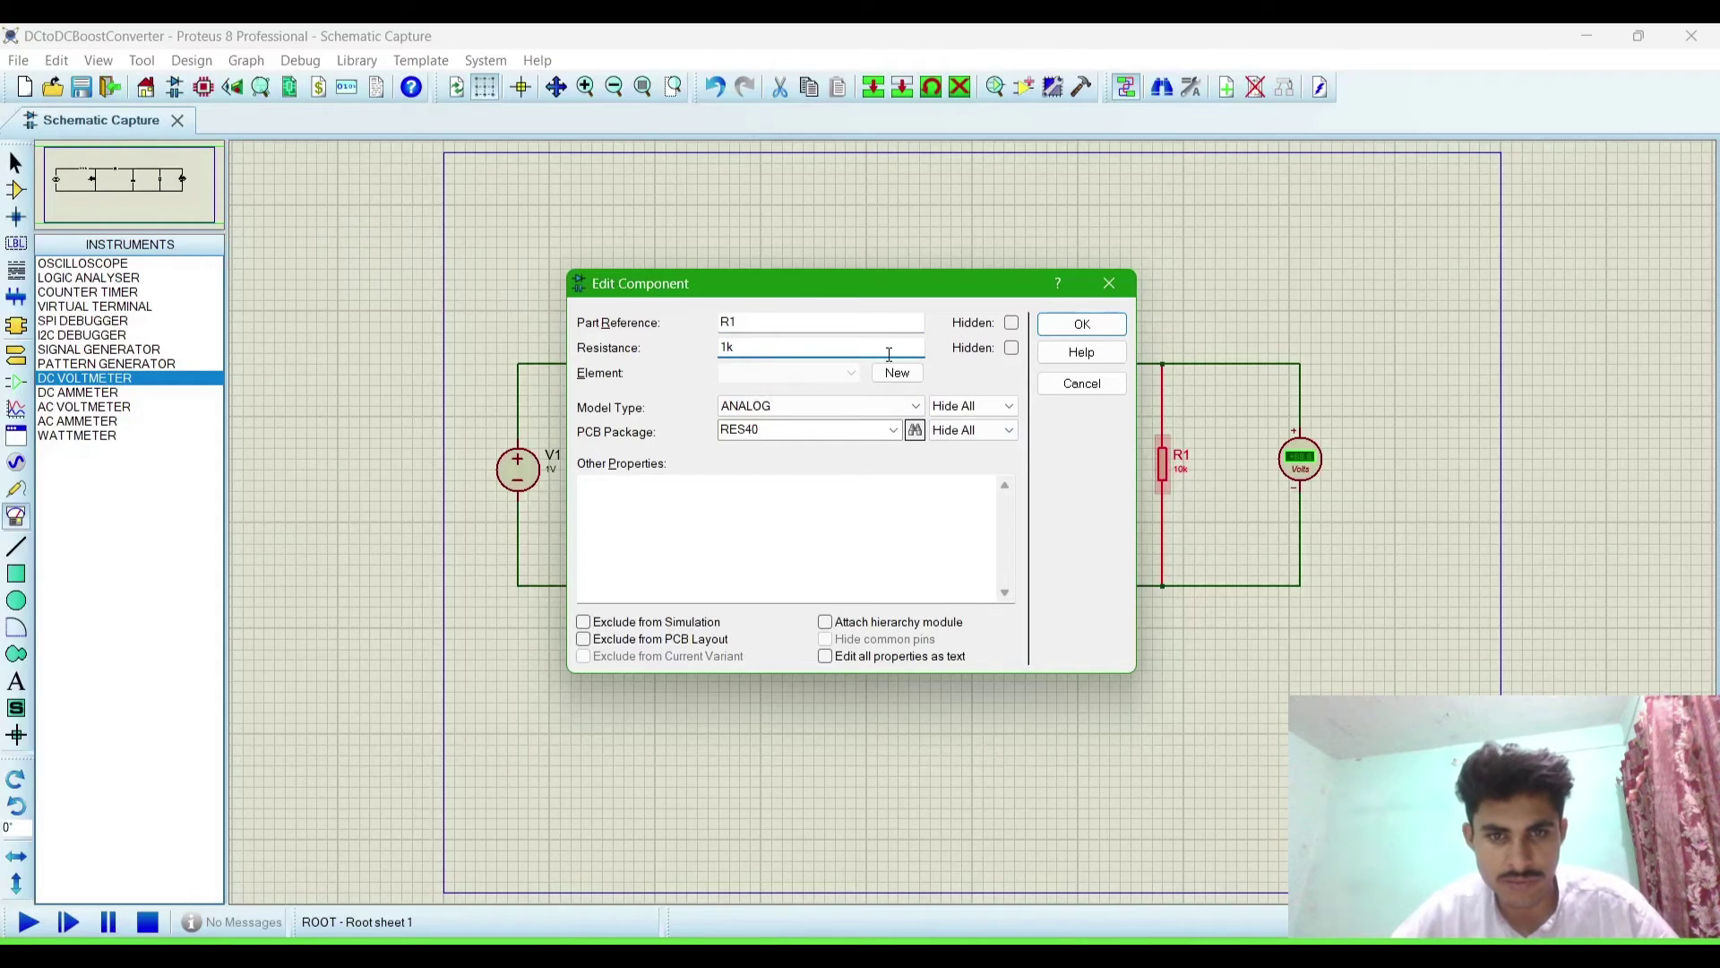
left_click(1081, 325)
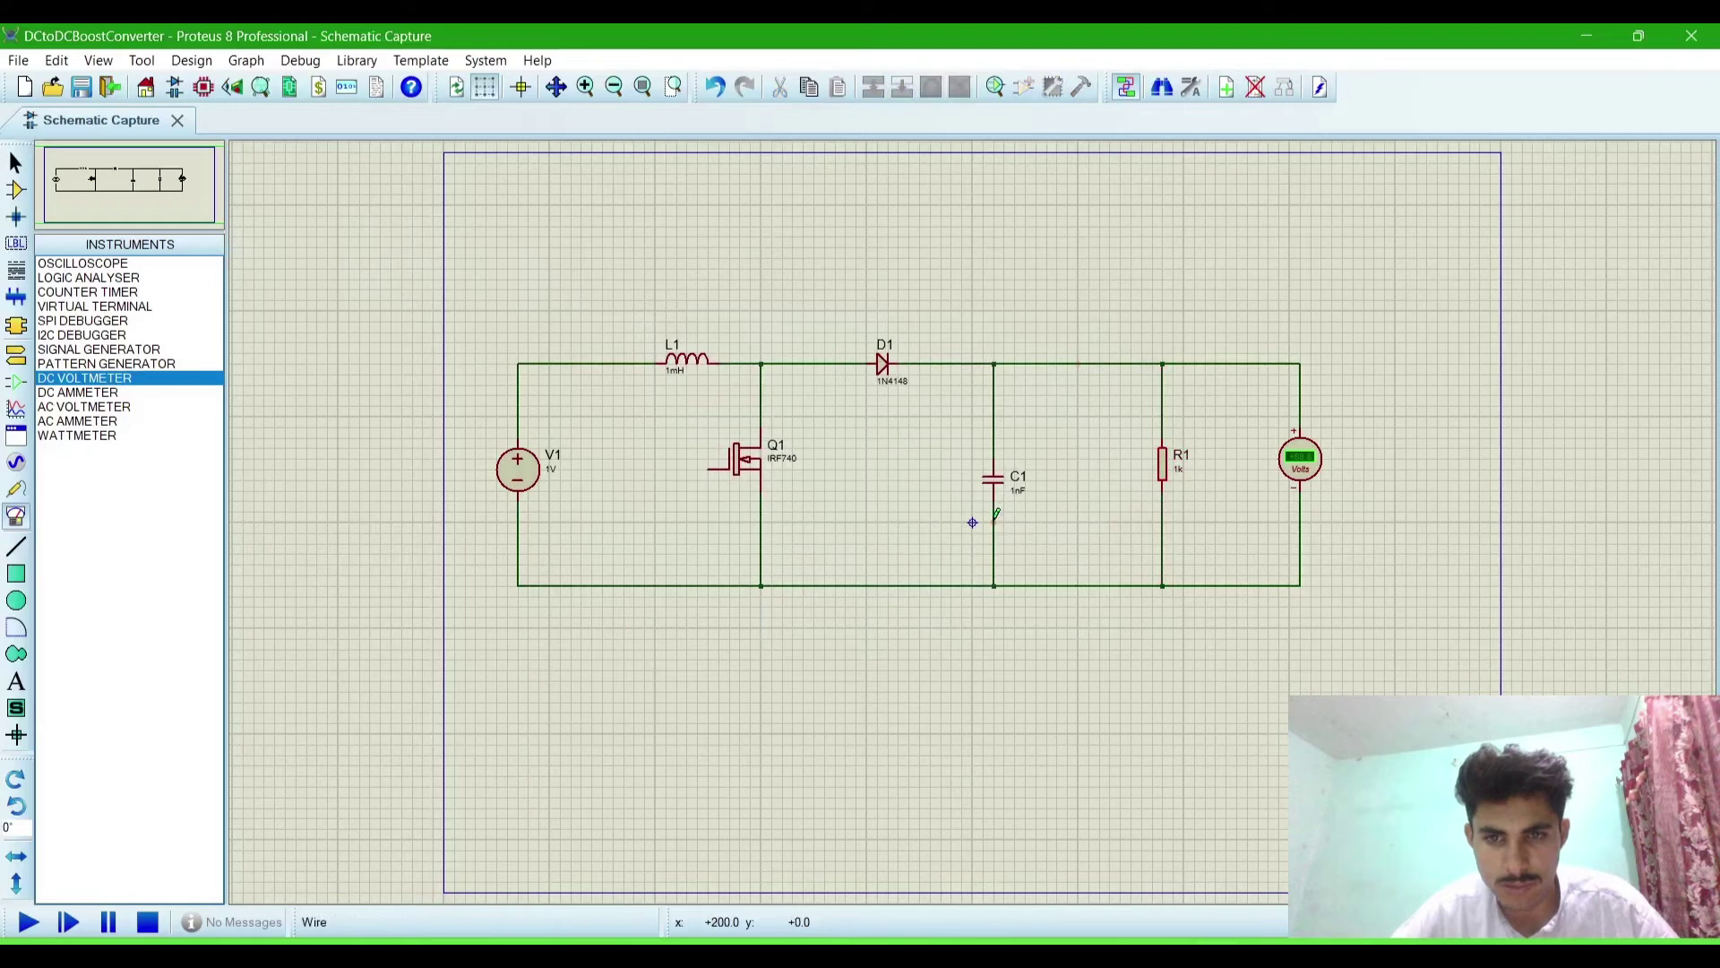
- Change capacitor C1's capacitance to 3uF
double_click(997, 488)
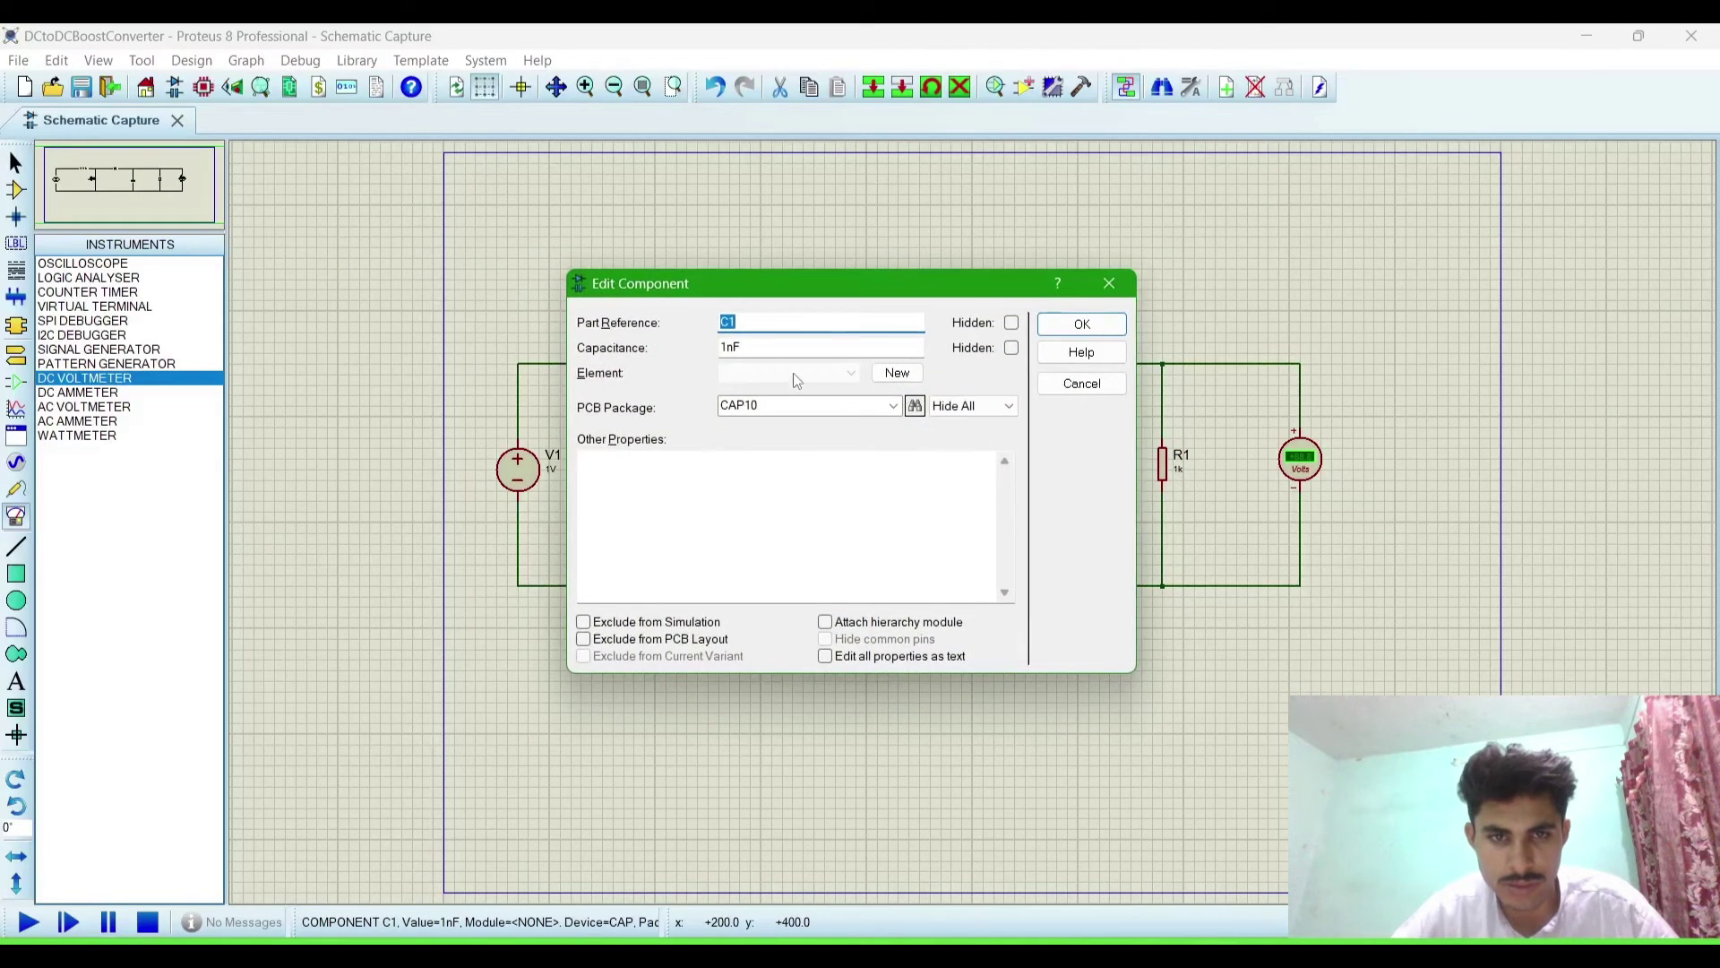
left_click(736, 350)
key("BackSpace")
key("BackSpace")
type("3")
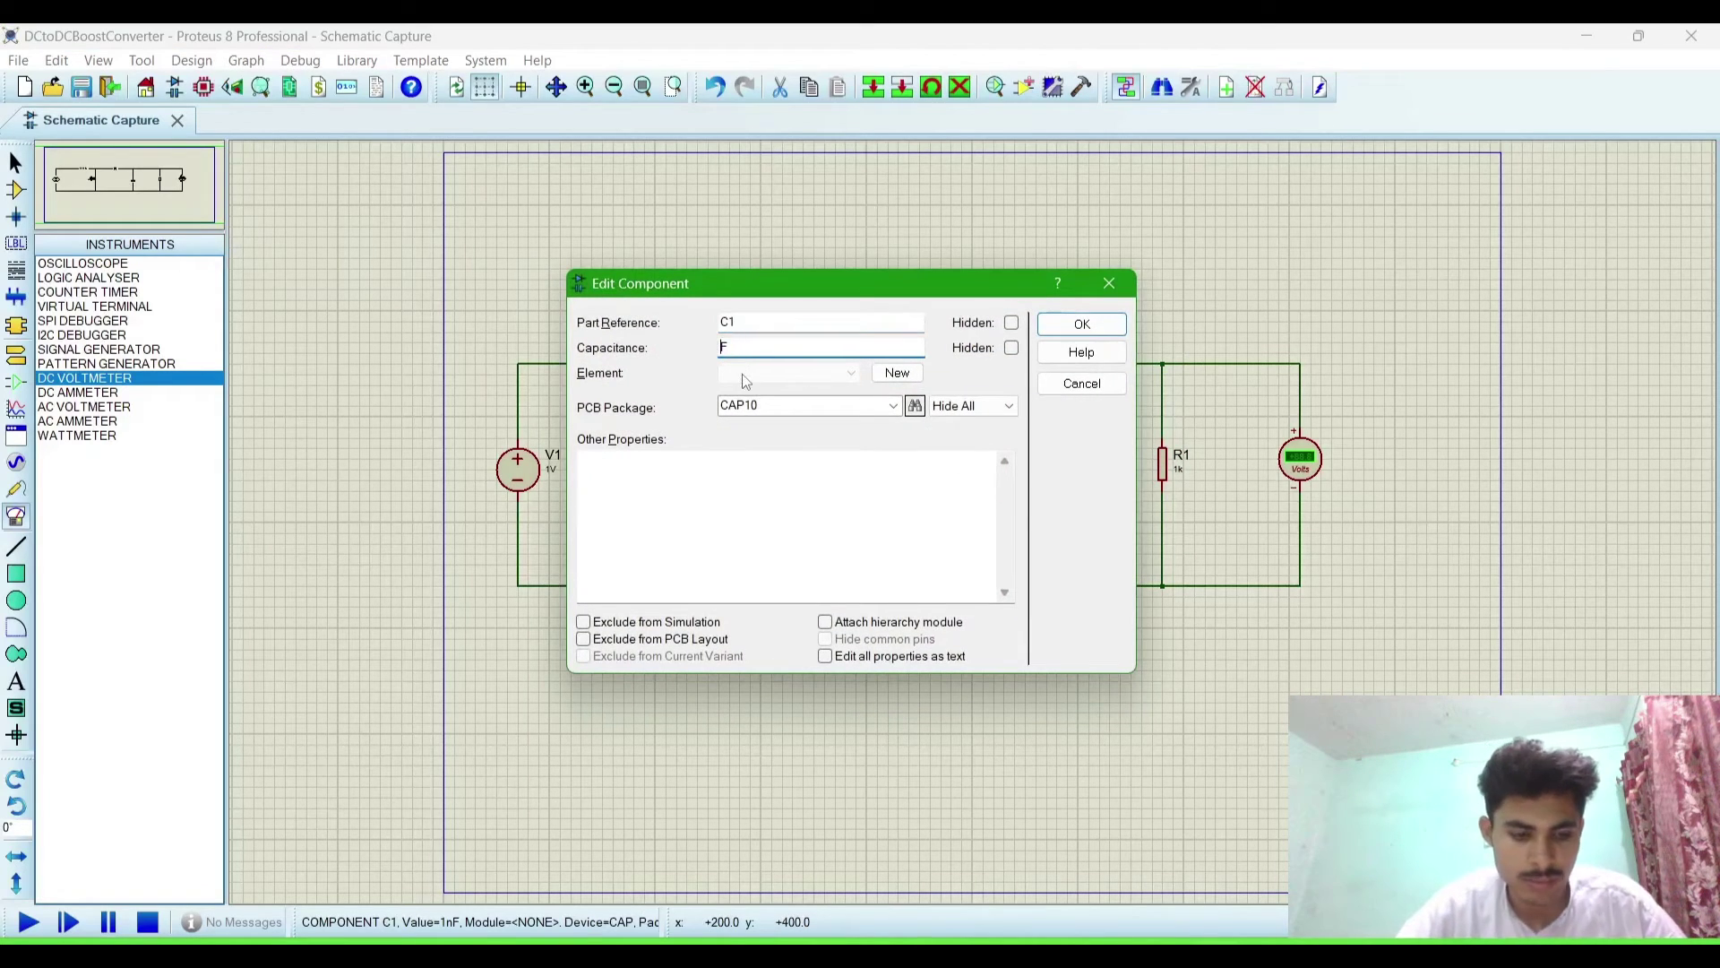
type("u")
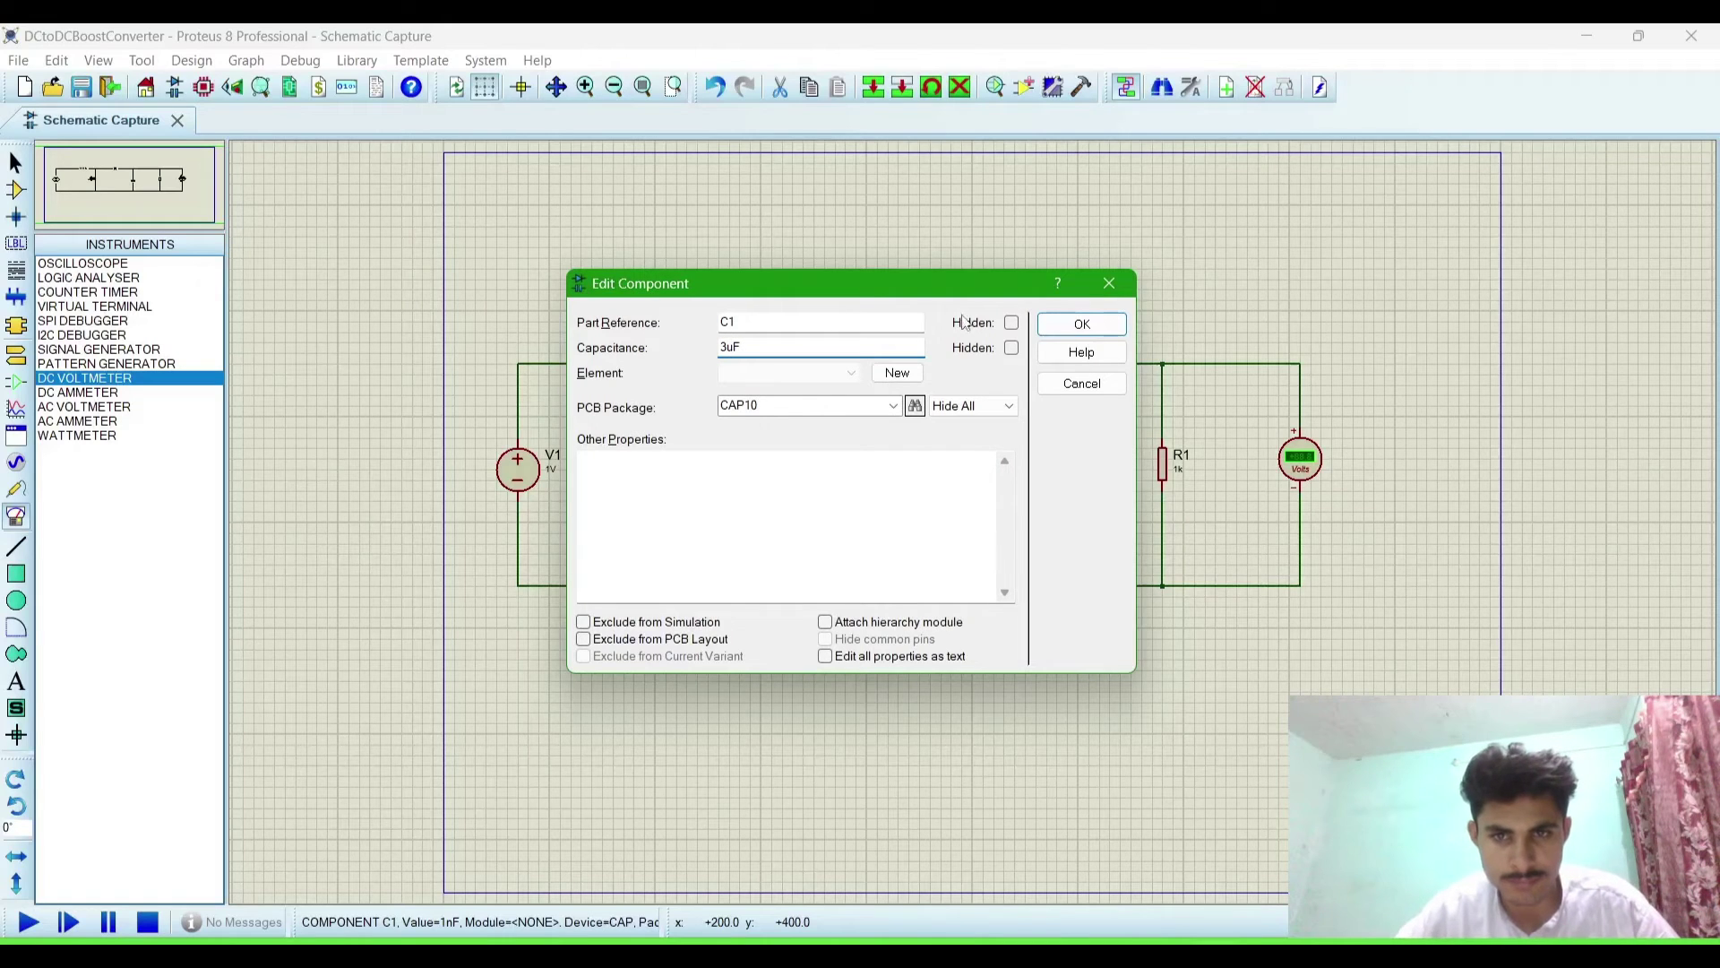
left_click(1072, 330)
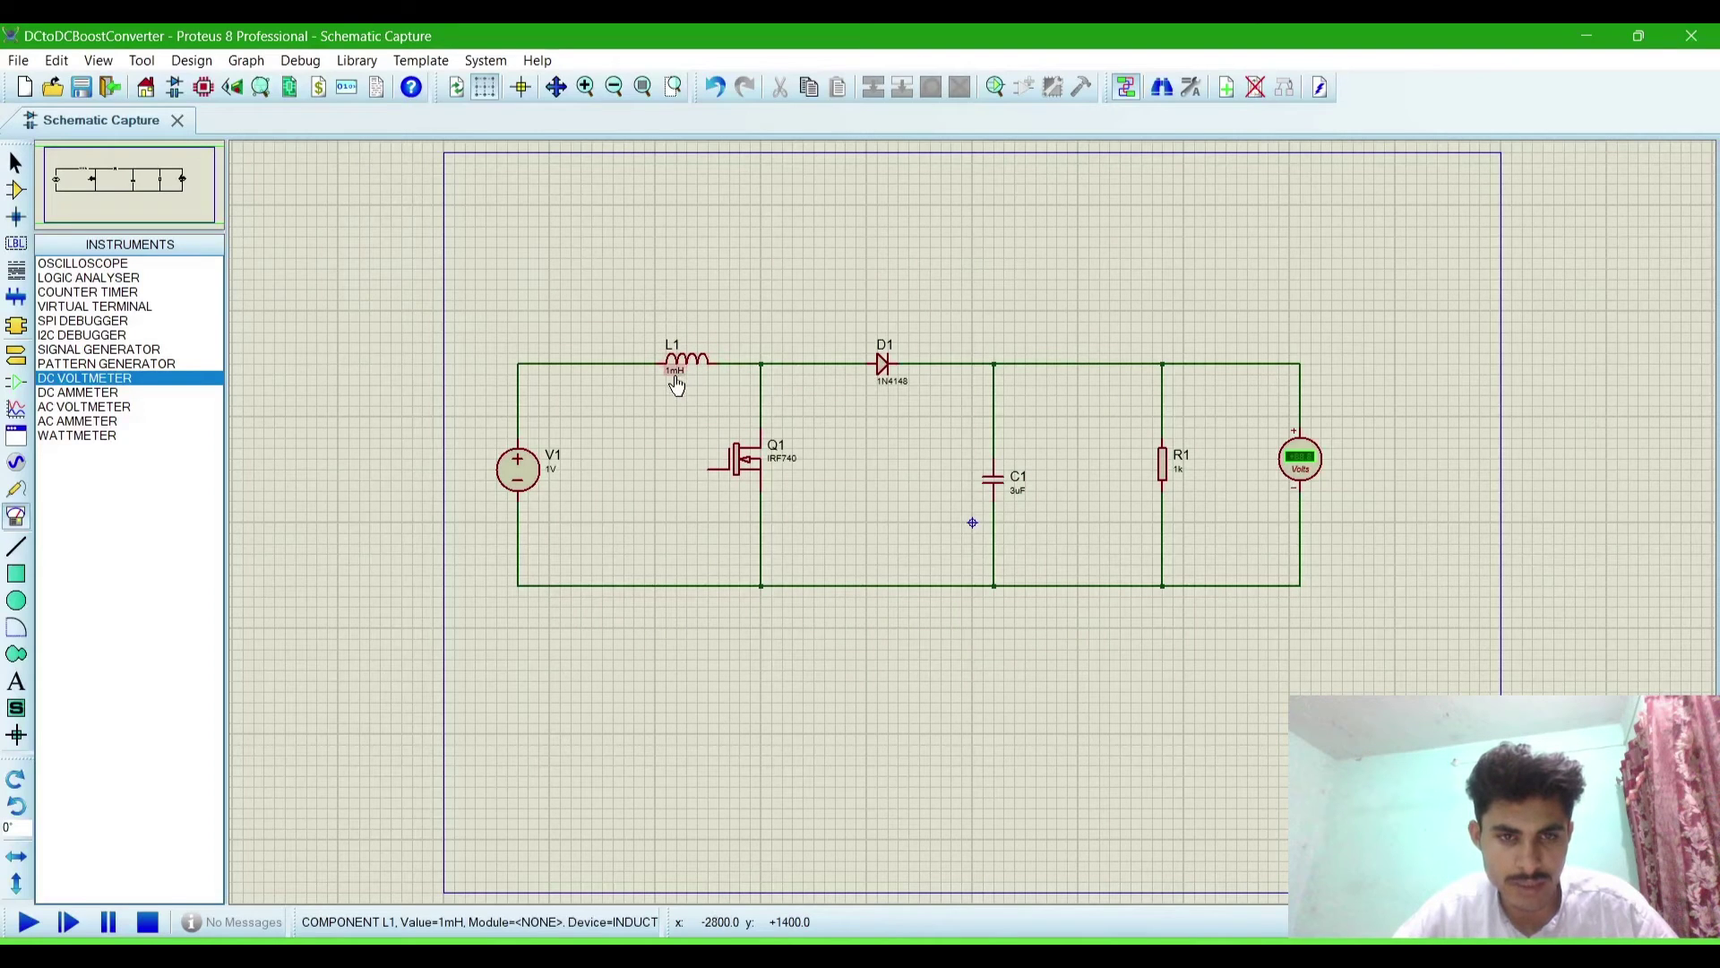
- Change source V1's voltage from 1V to 5V
double_click(518, 466)
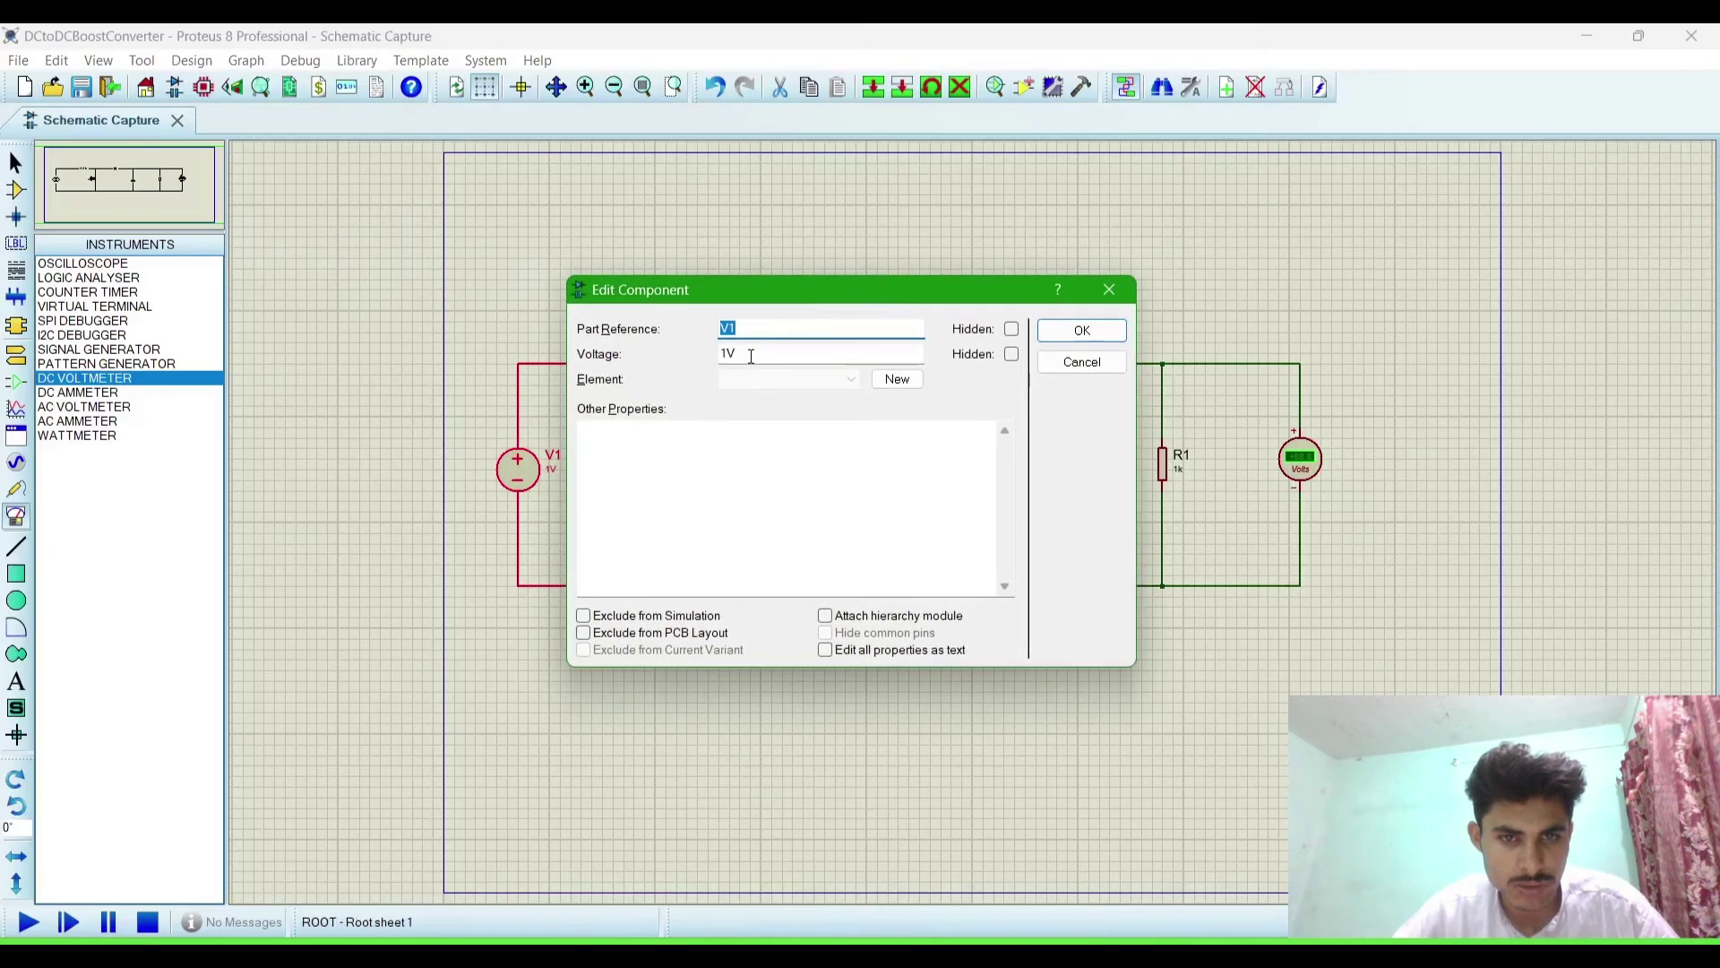
left_click(728, 354)
key("BackSpace")
type("5")
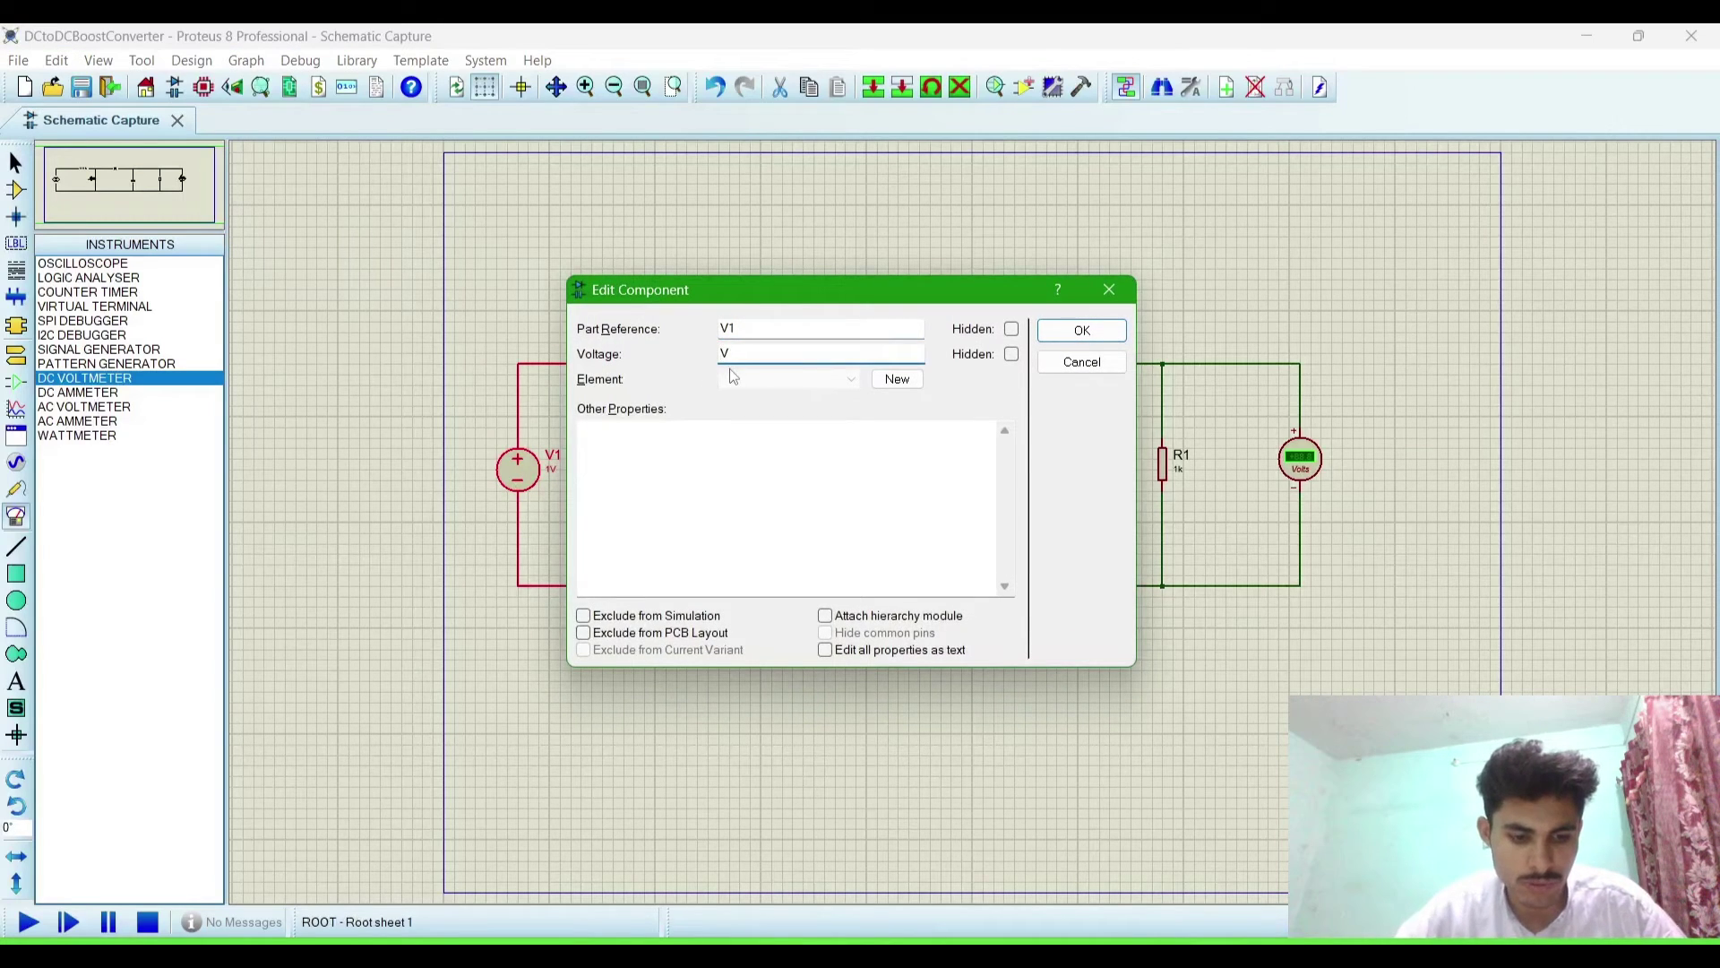
left_click(1083, 330)
- Place a PULSE generator left of Q1 and wire it to the MOSFET gate
left_click(655, 499)
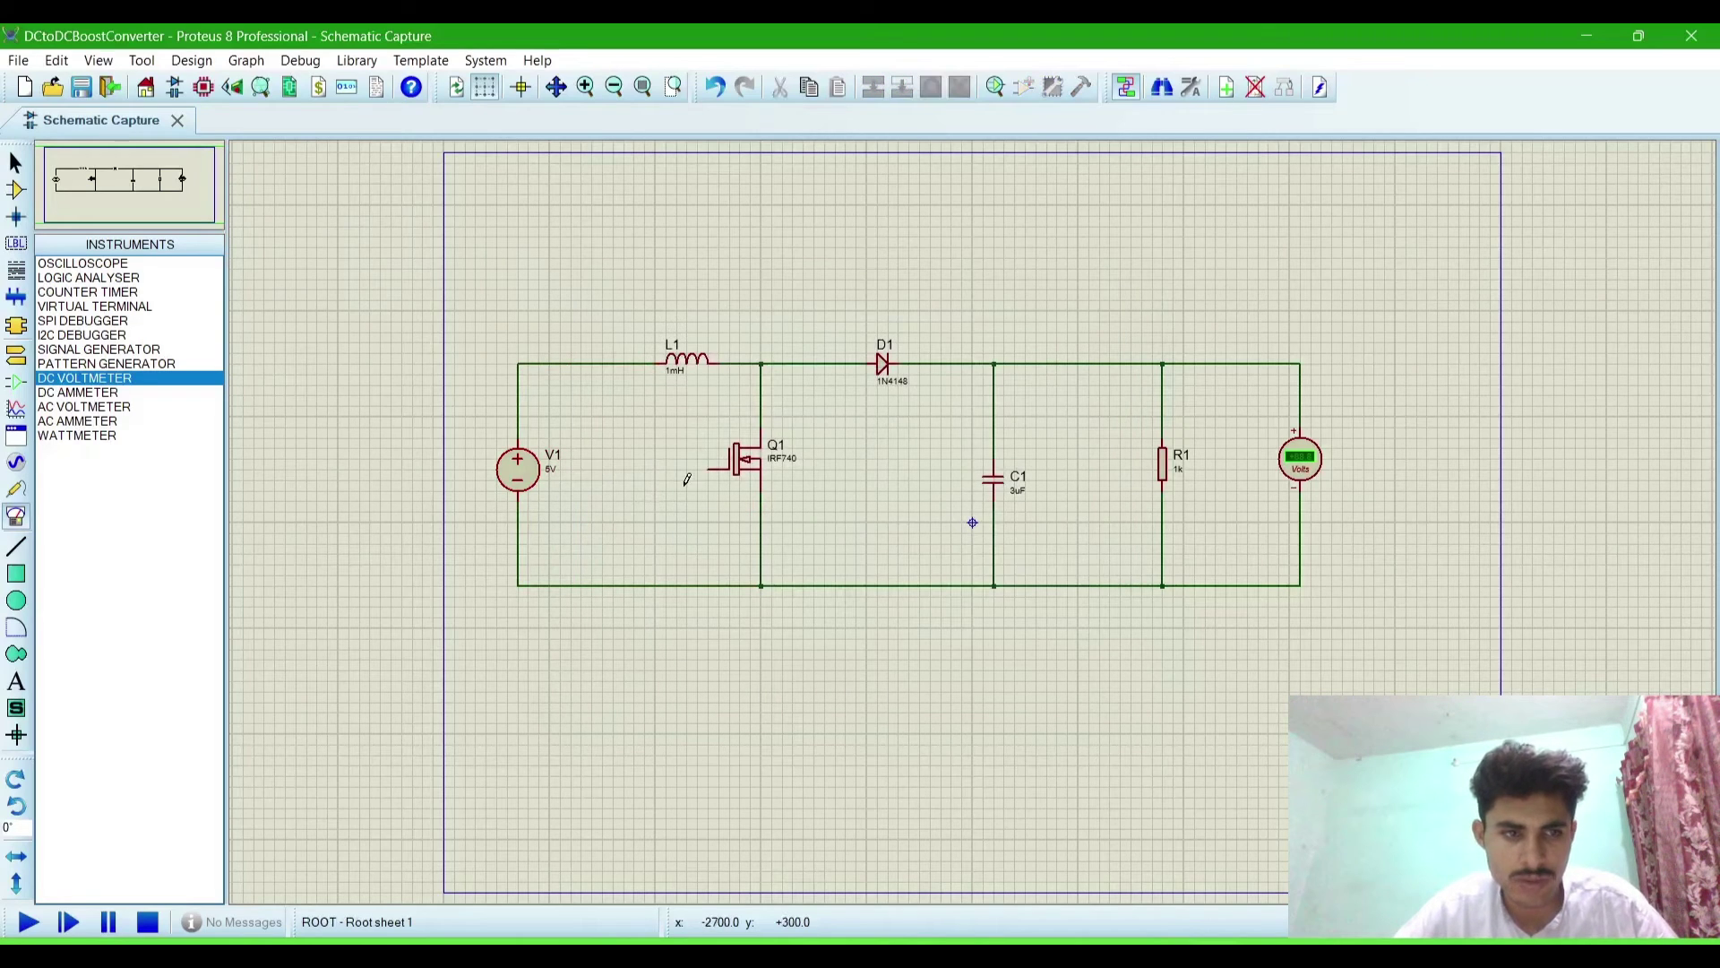
left_click(16, 462)
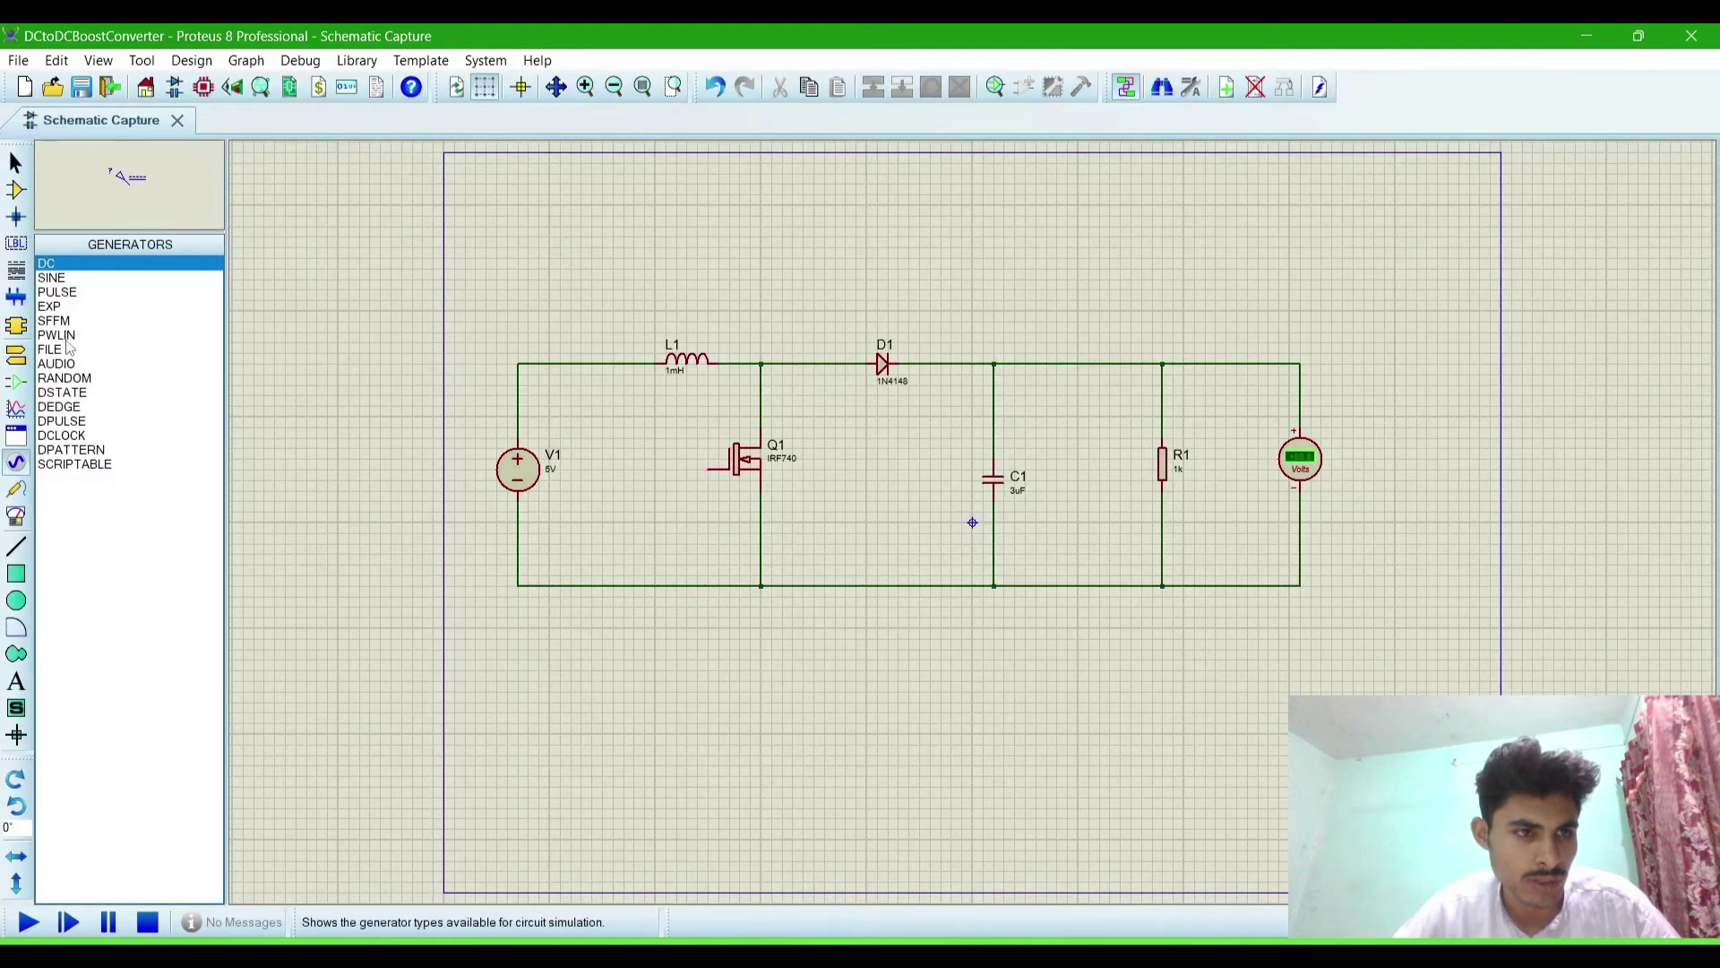
left_click(61, 293)
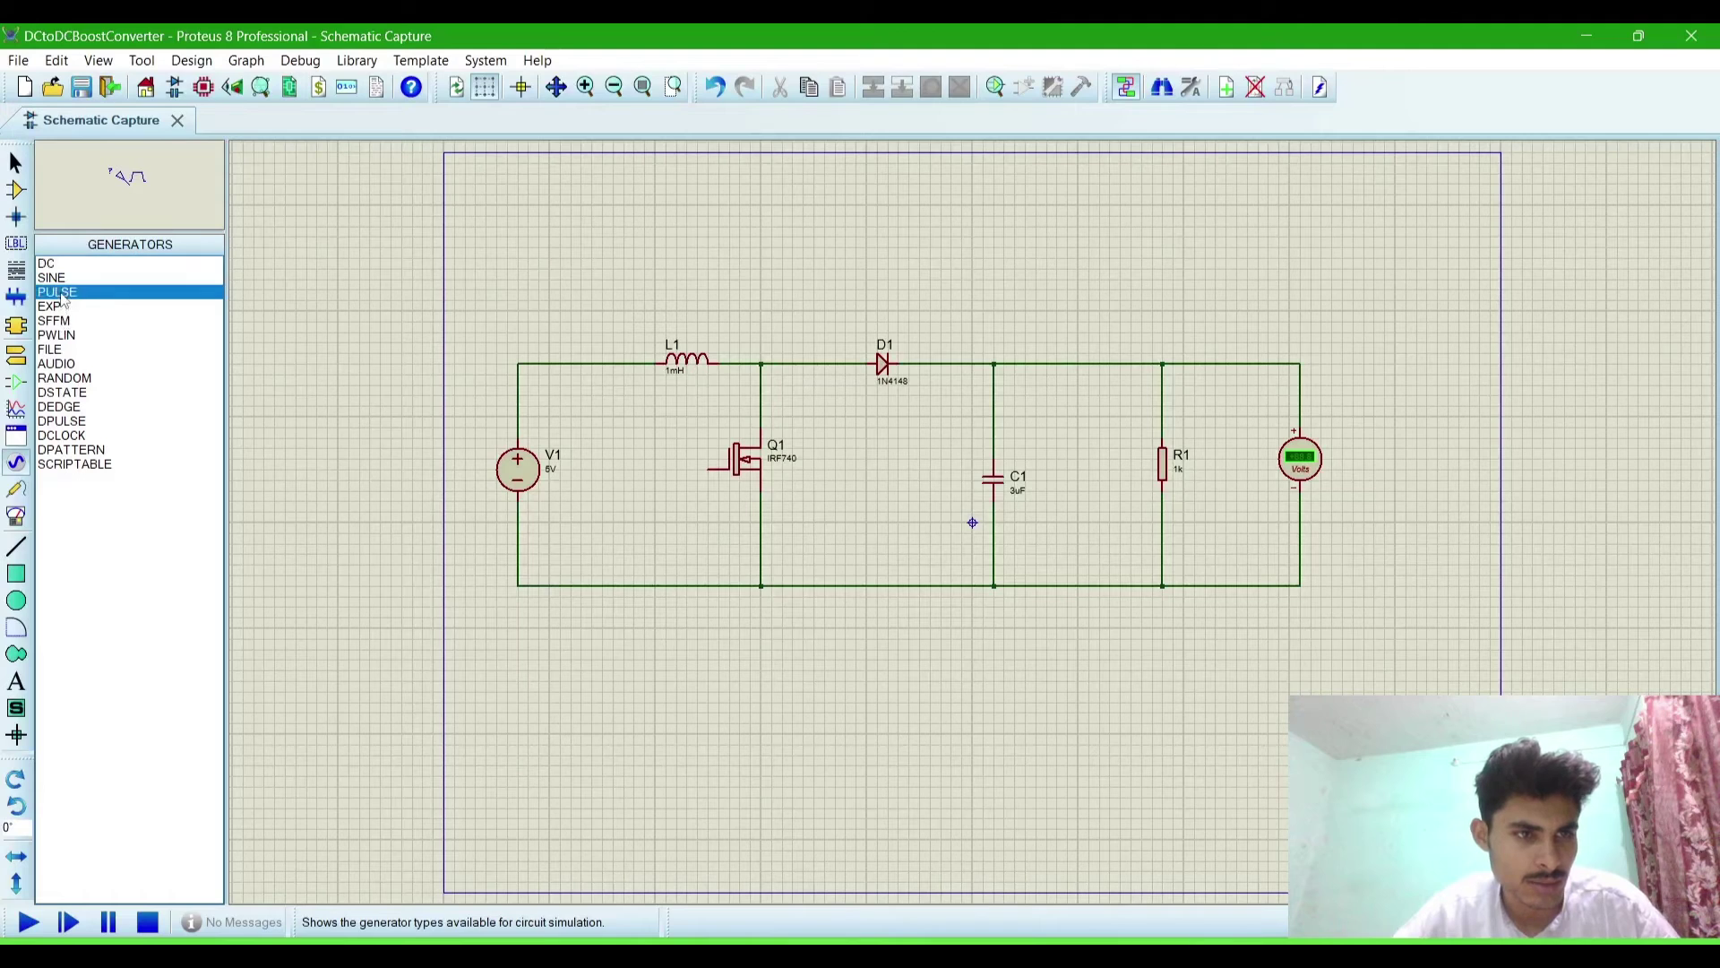
left_click(642, 458)
left_click(672, 465)
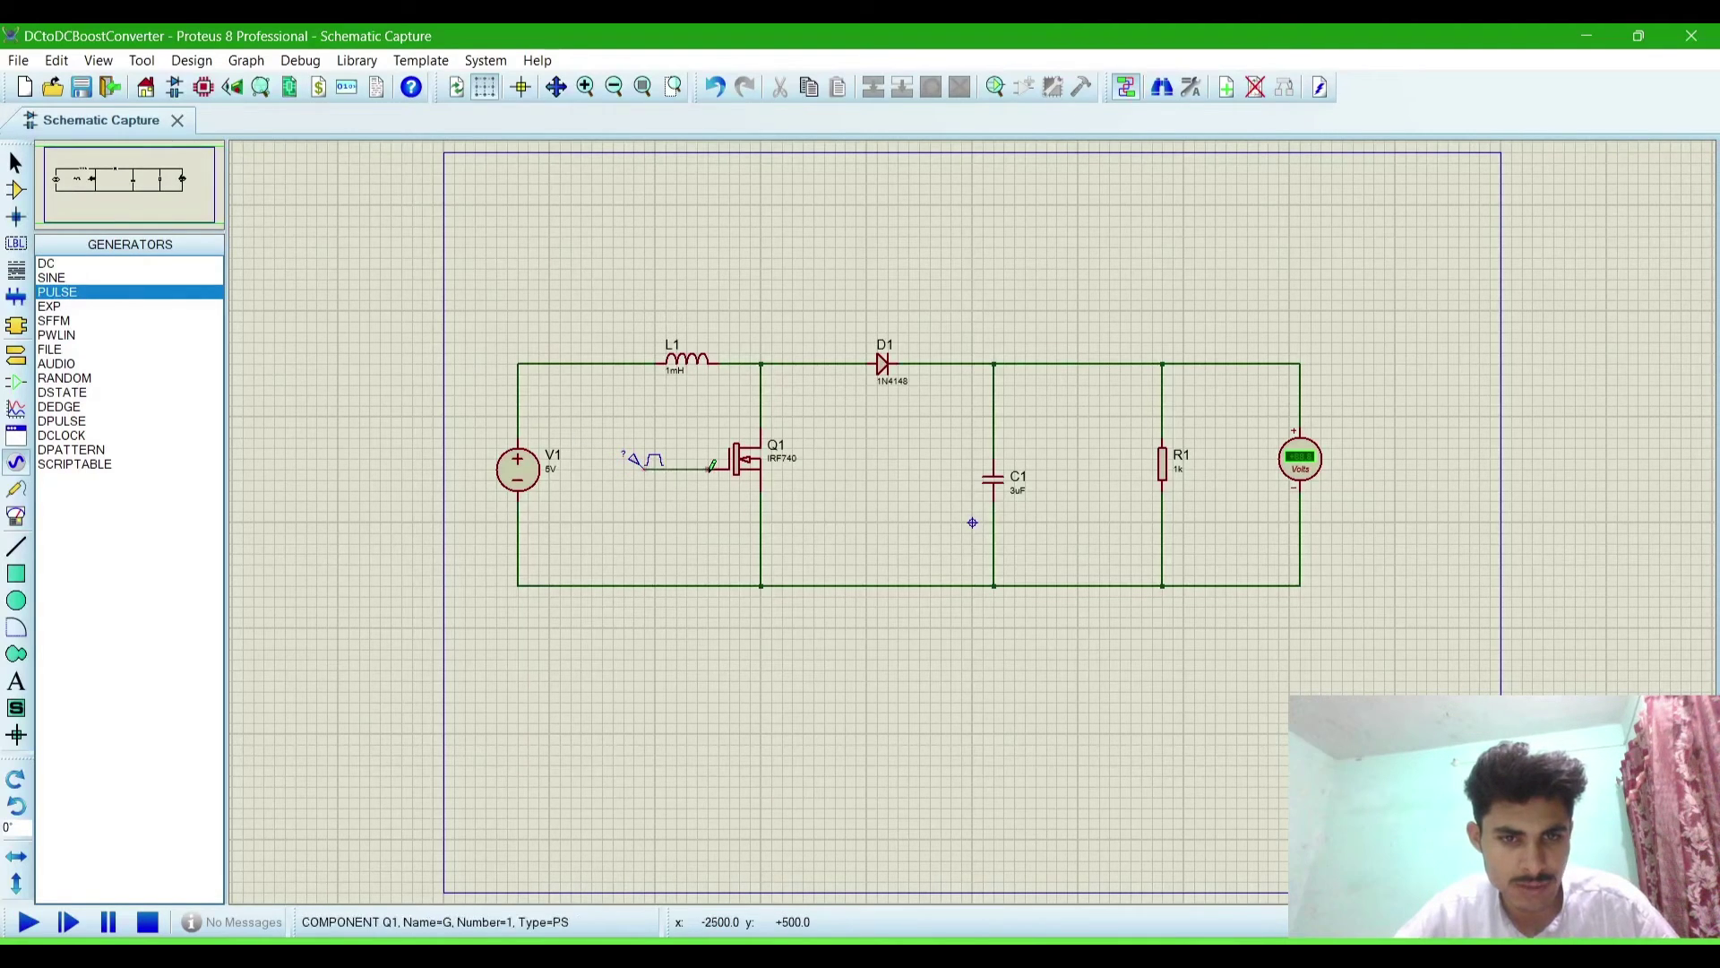
- Set the pulse generator's high voltage to 15 V and frequency to 50k
double_click(647, 467)
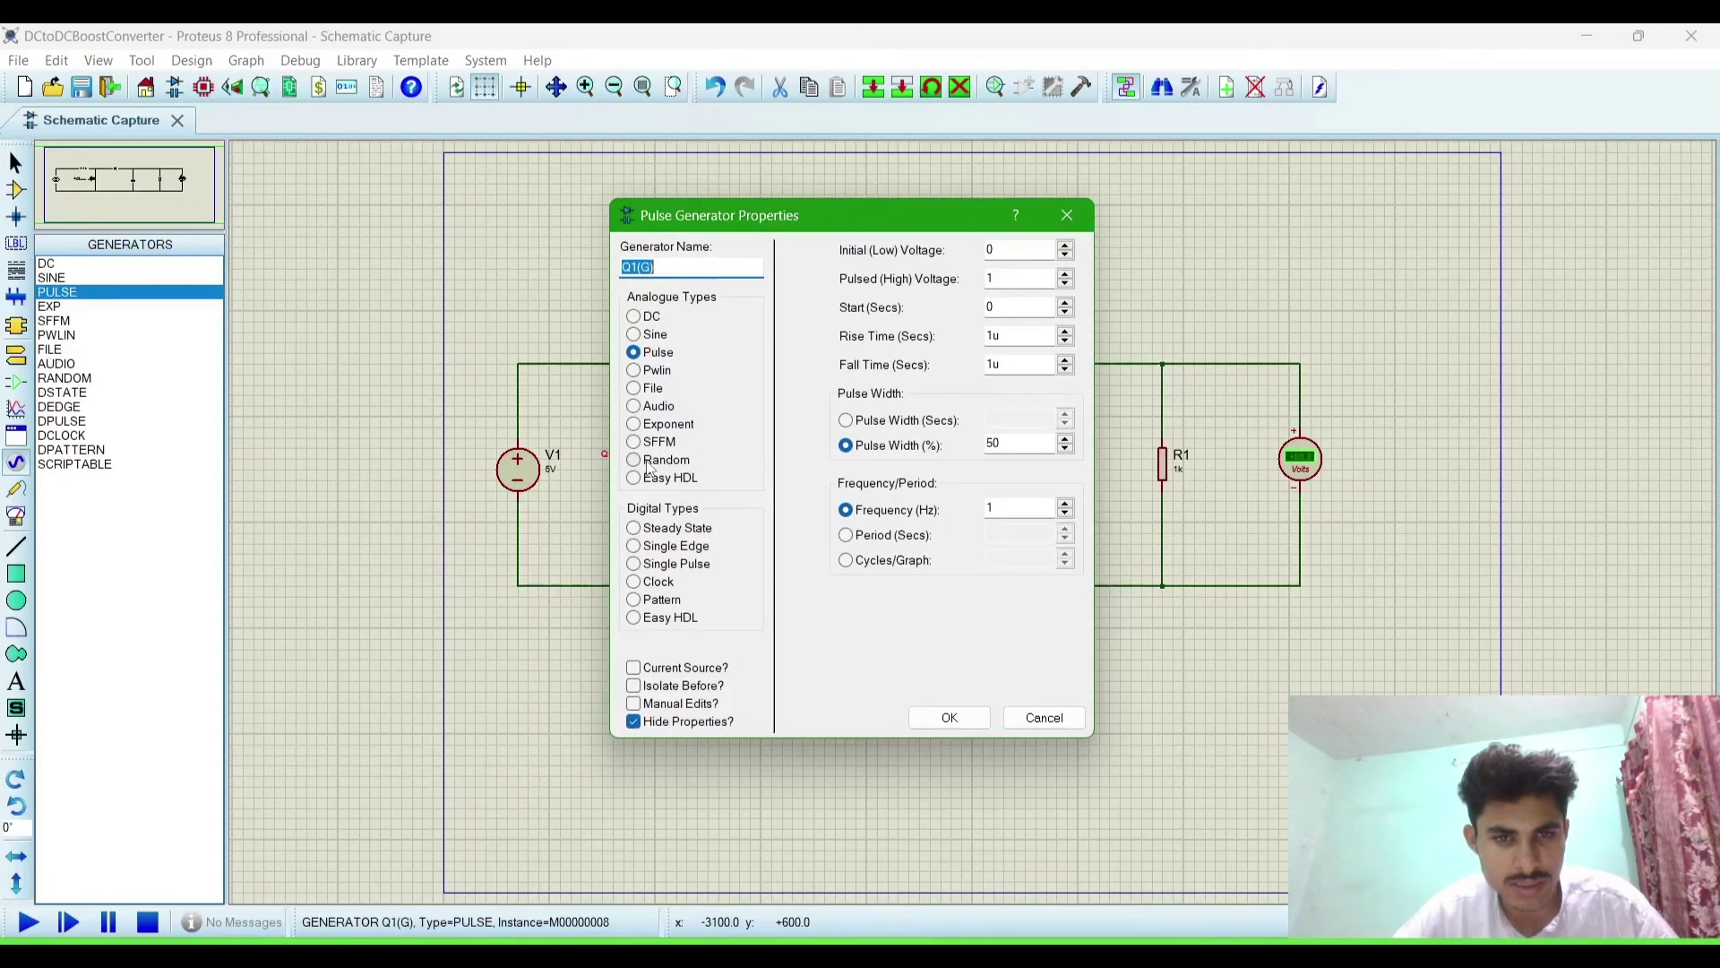
left_click(996, 278)
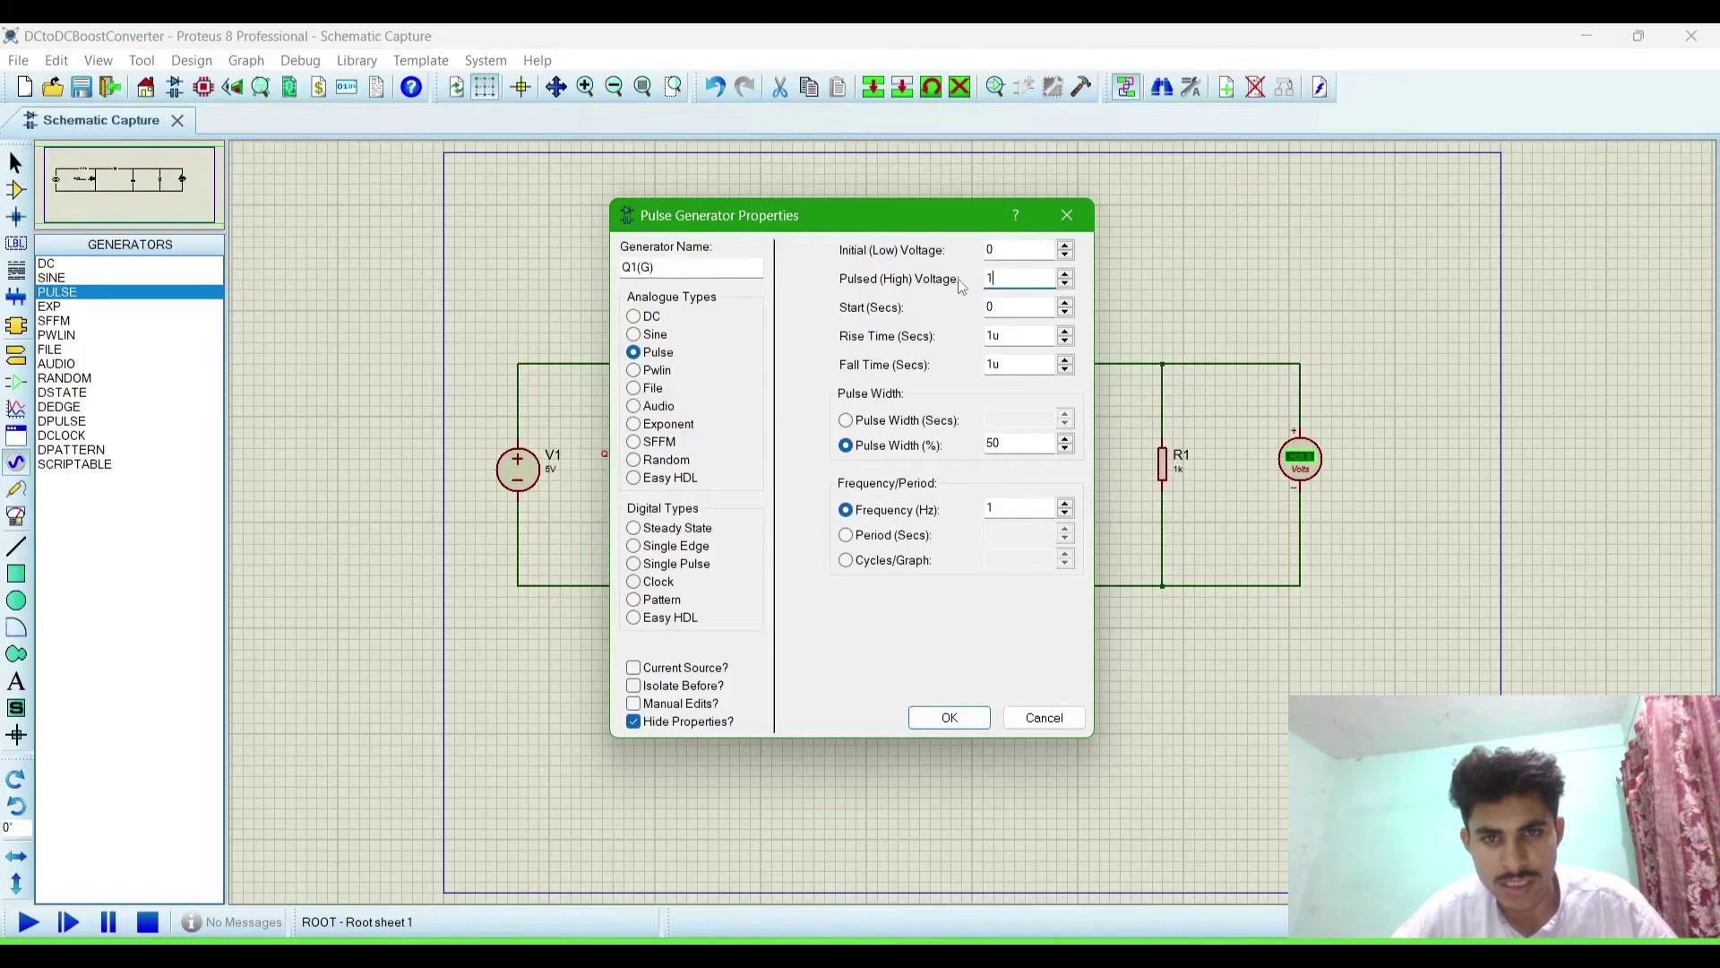
type("5")
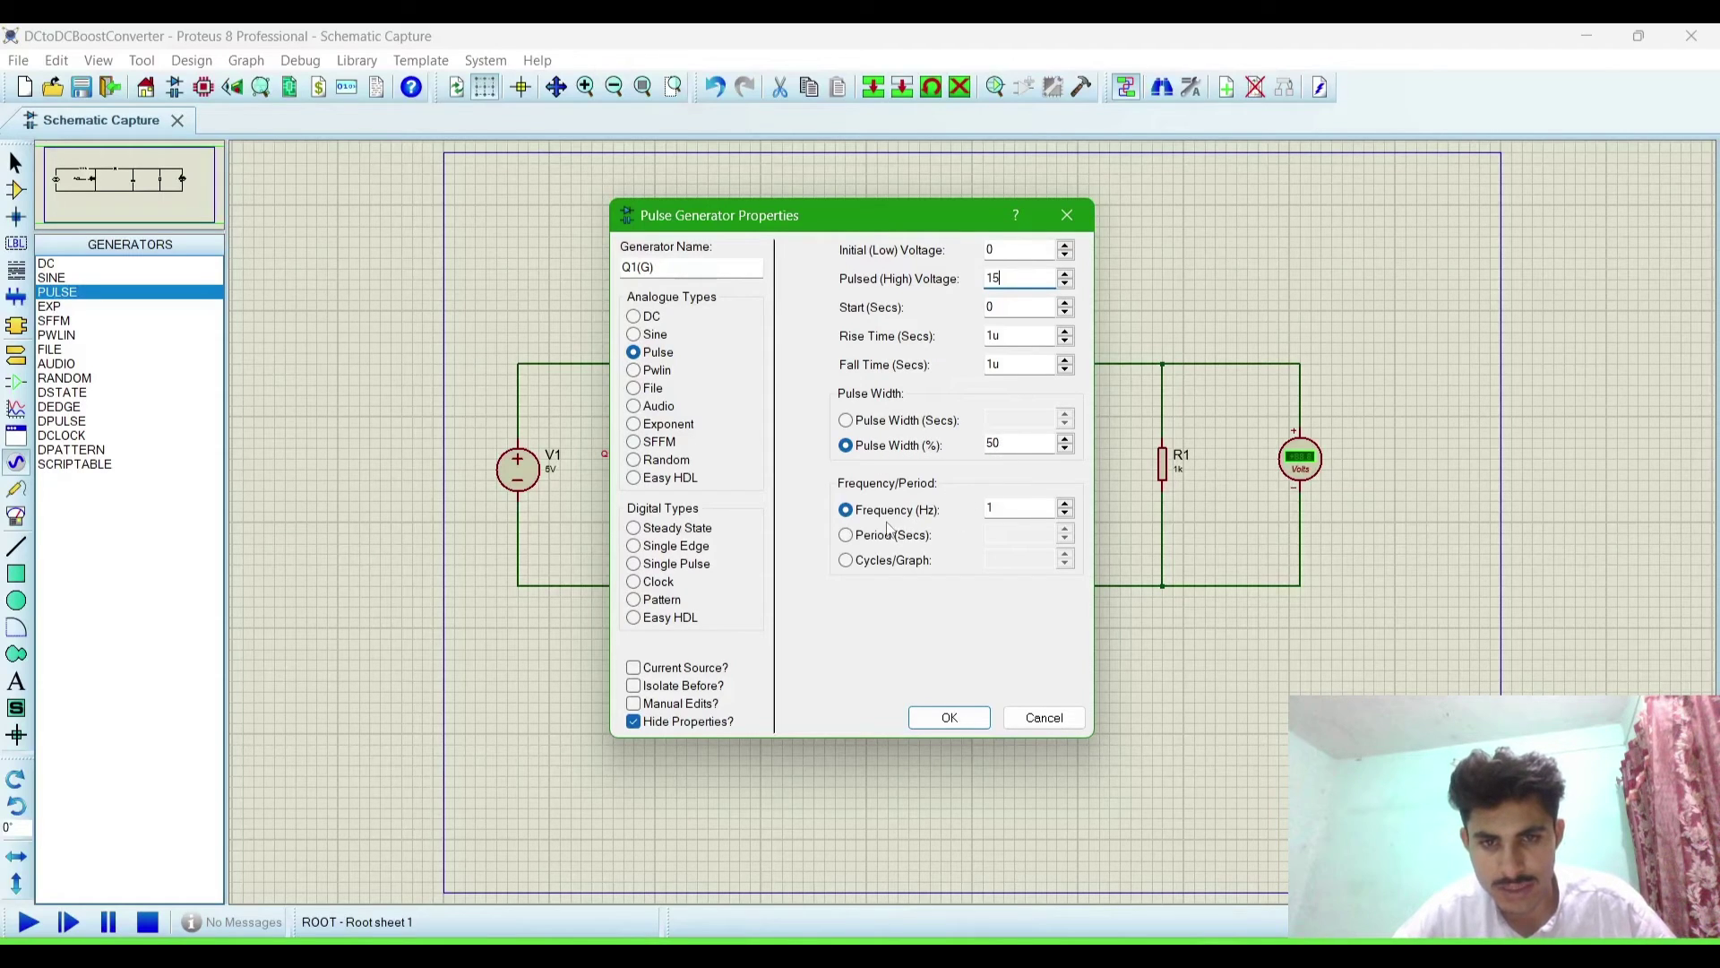
left_click(1012, 509)
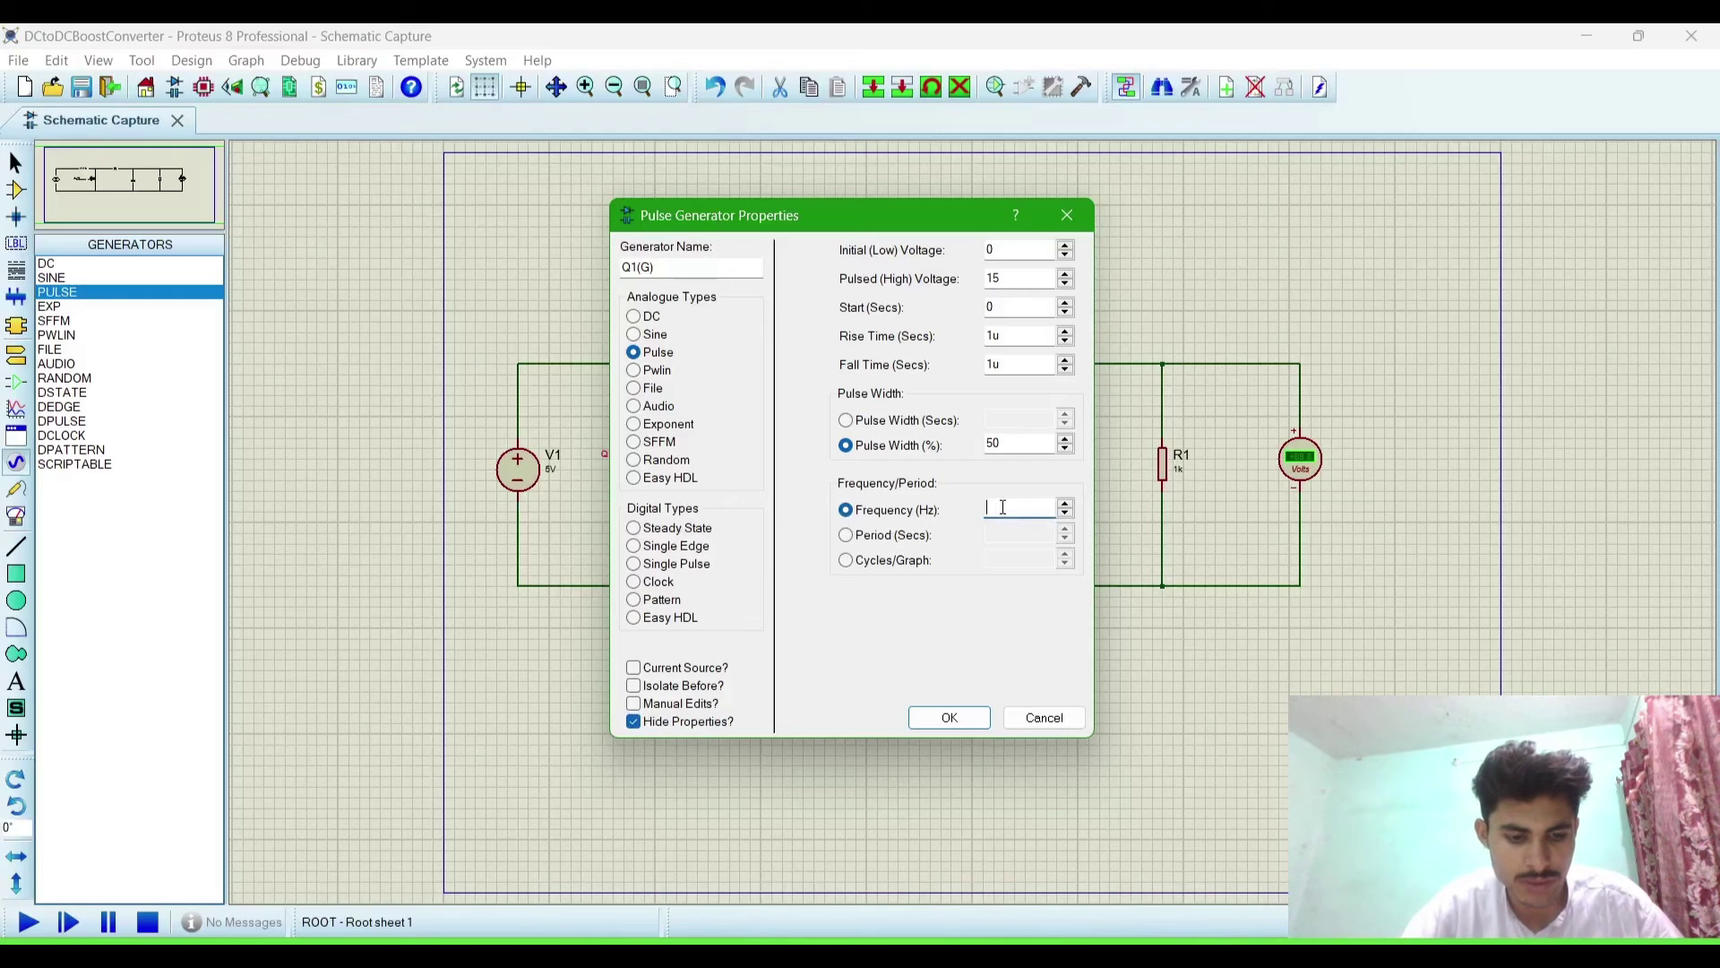
key("BackSpace")
type("50k")
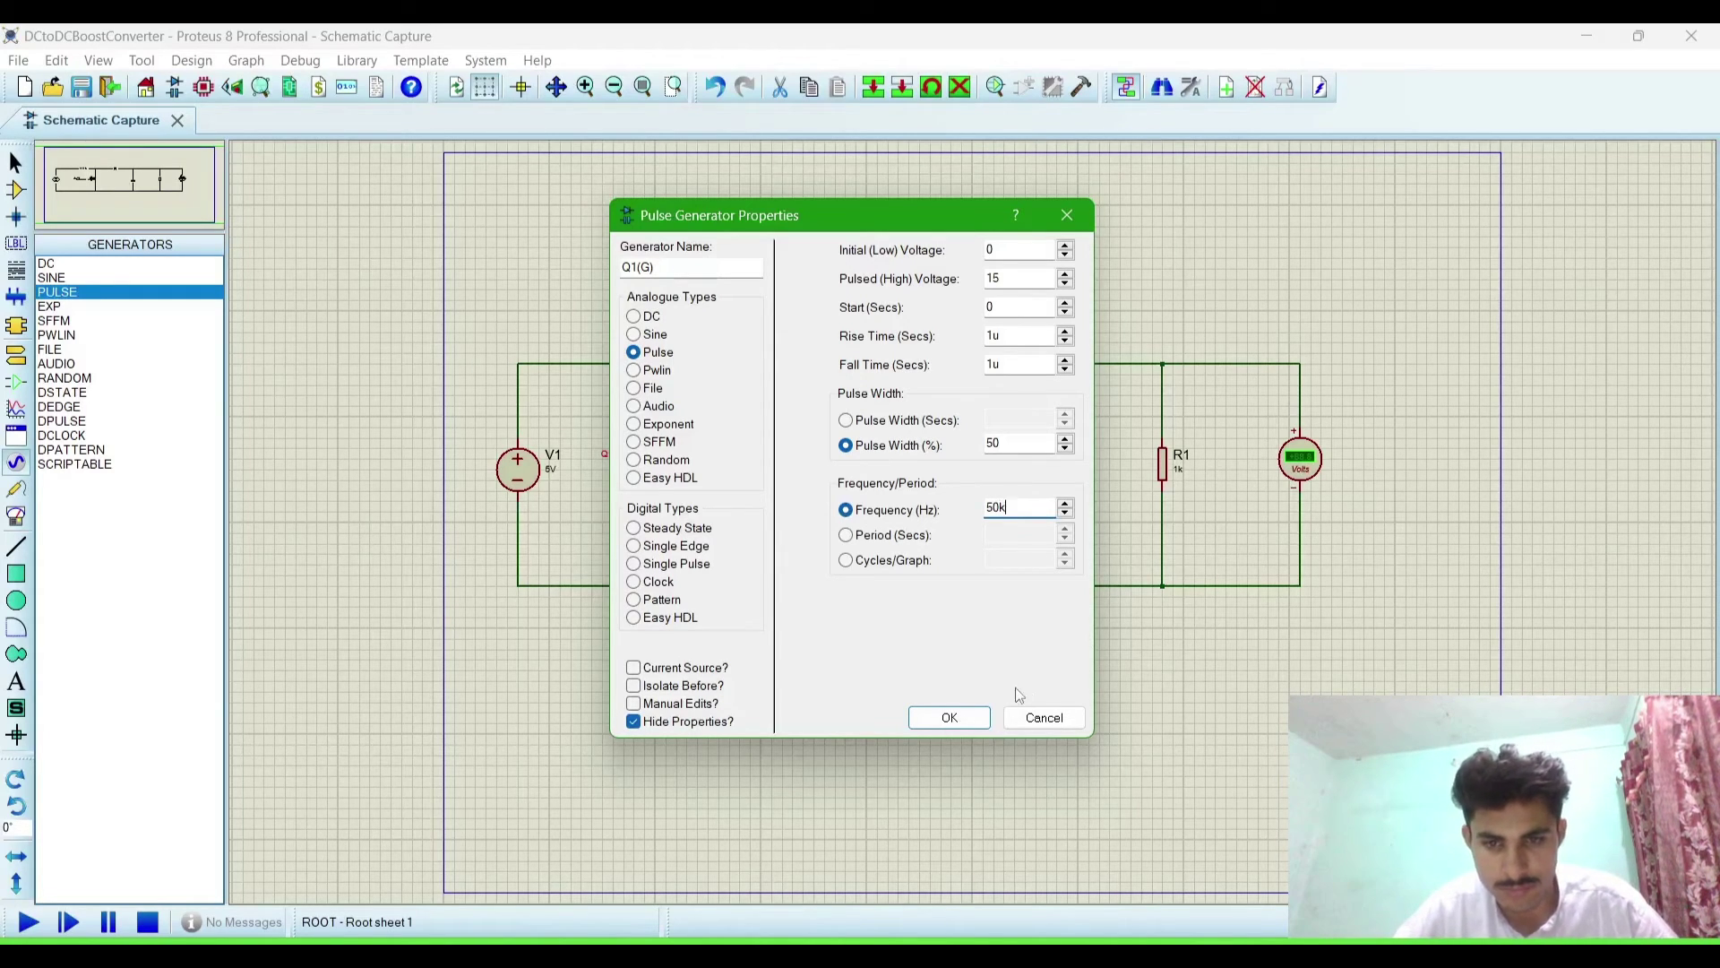
left_click(950, 720)
left_click(732, 682)
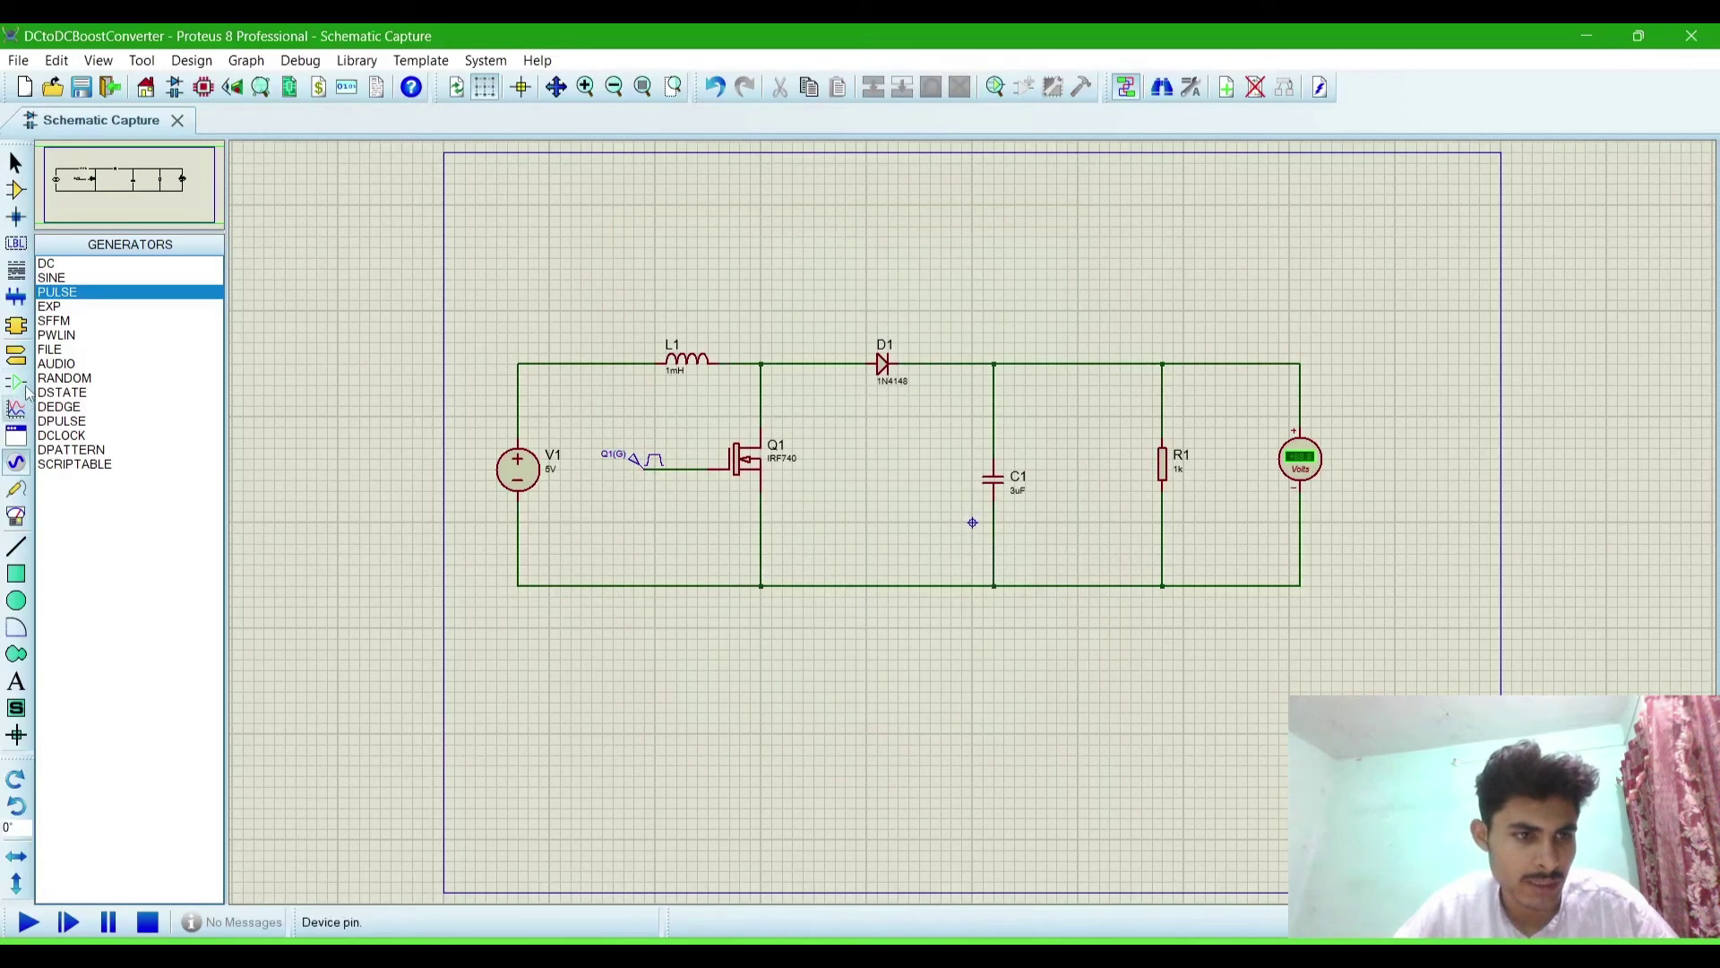
- Place a GROUND terminal below the circuit and wire it to the bottom rail
left_click(16, 353)
left_click(64, 335)
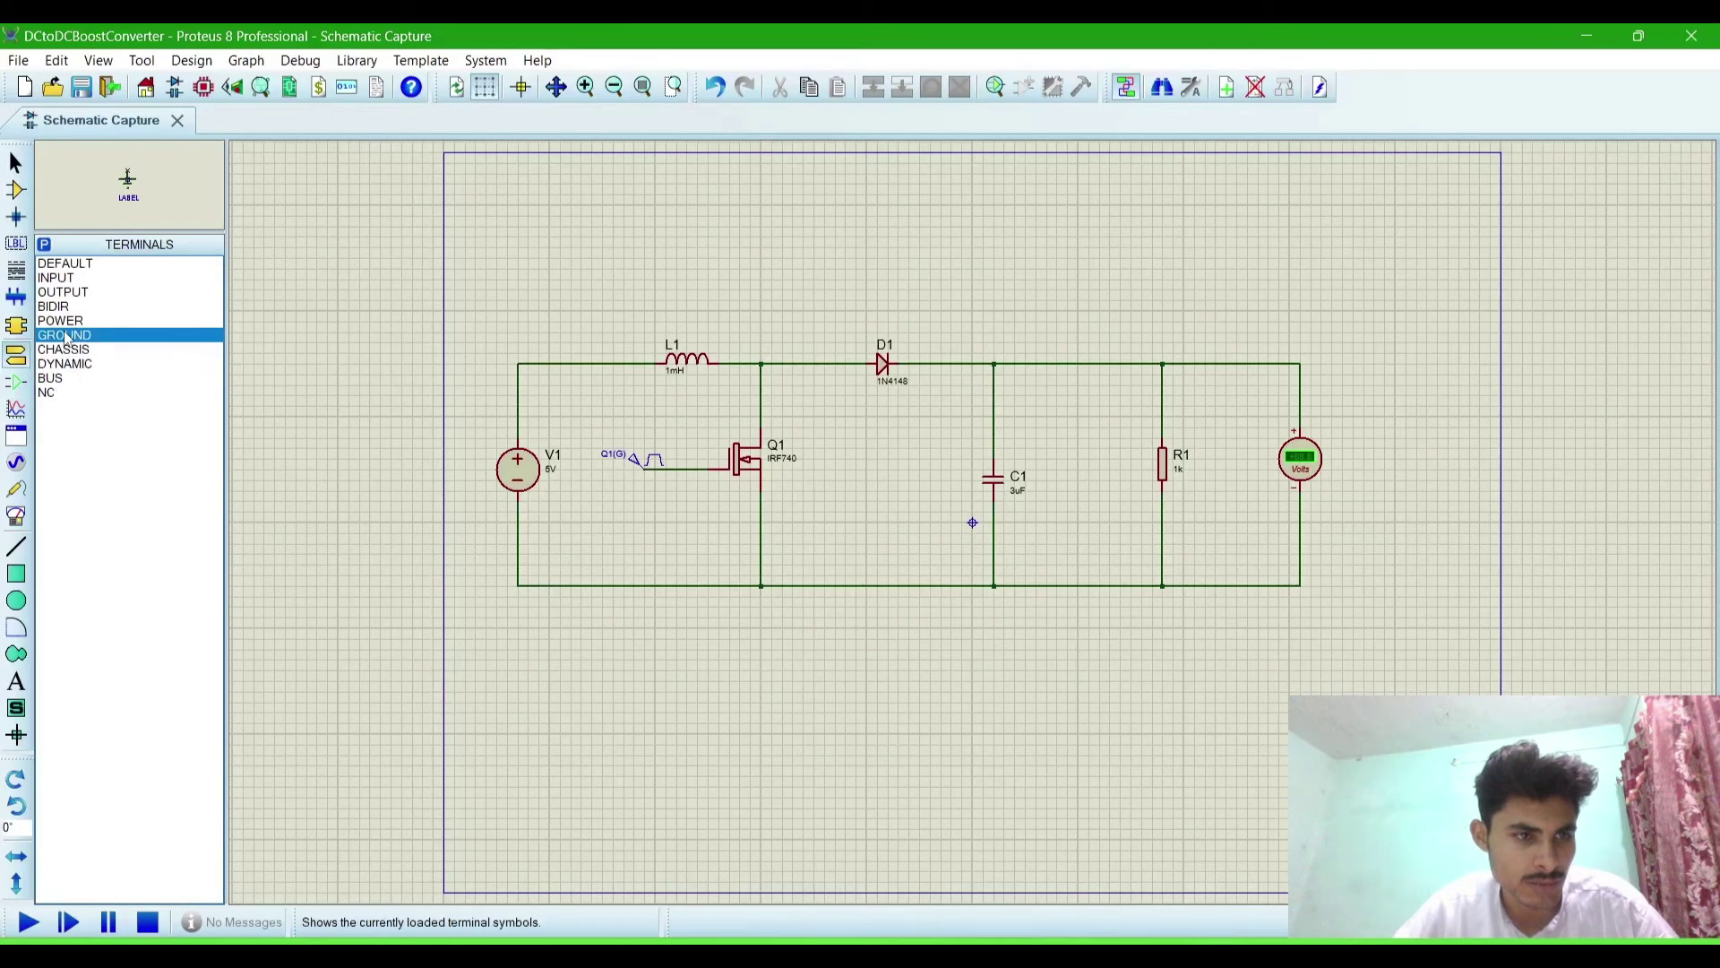
left_click(760, 653)
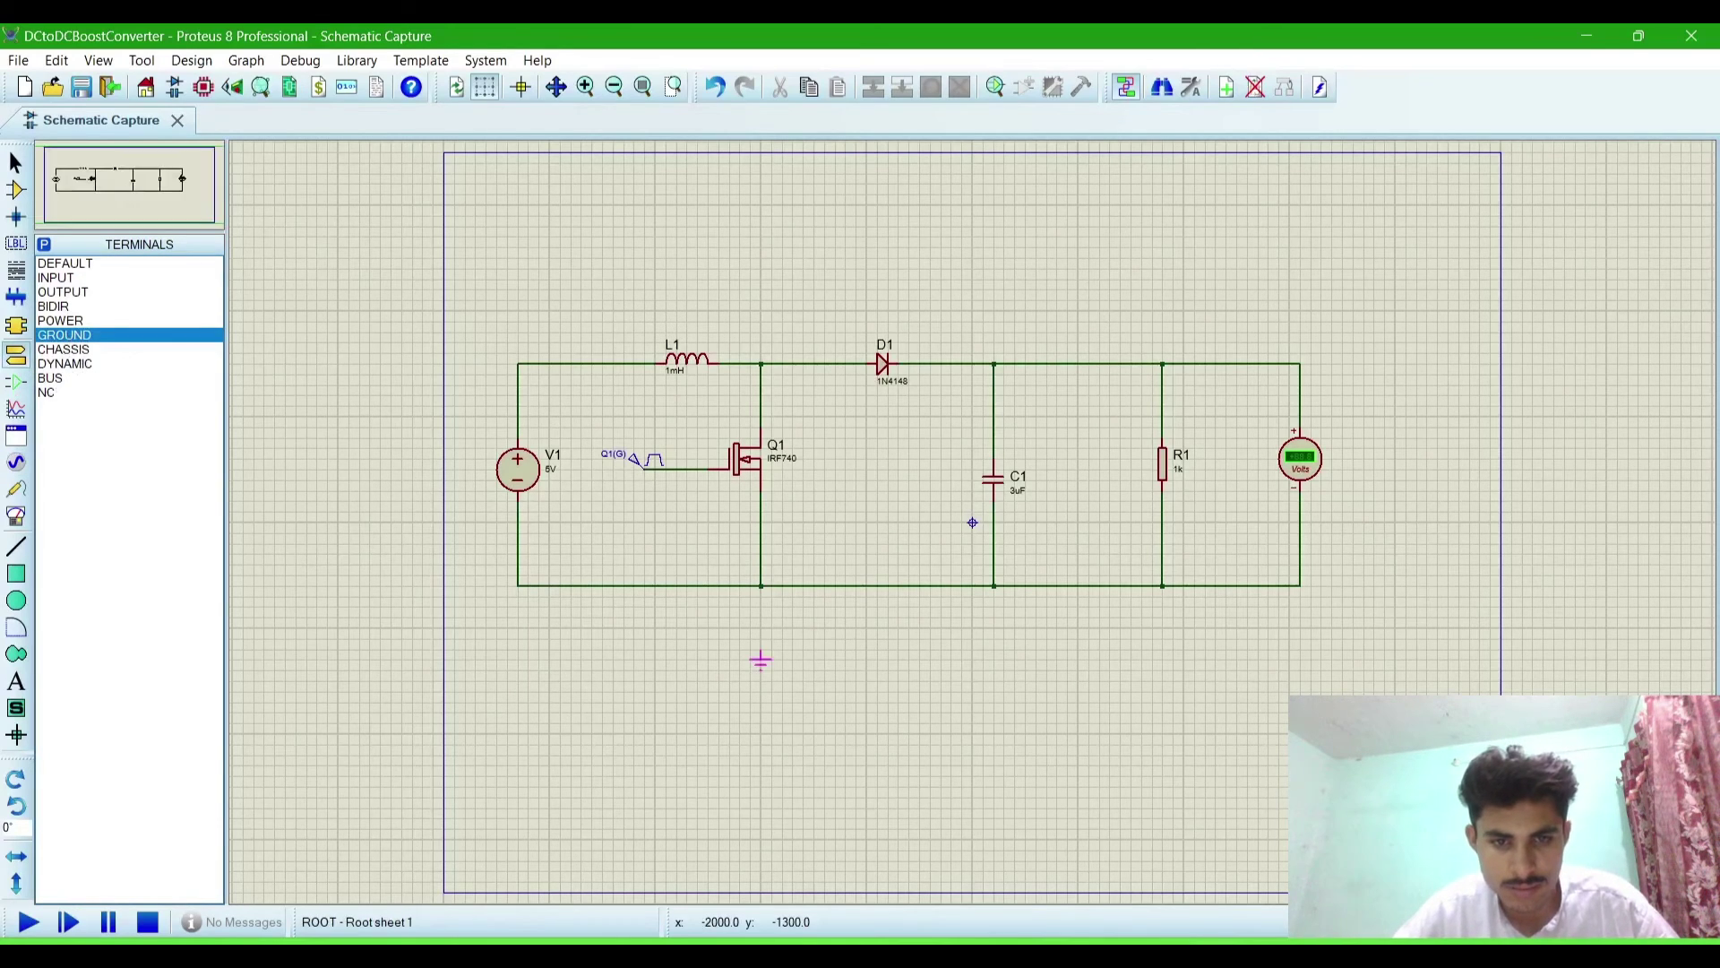
left_click(761, 585)
left_click(761, 659)
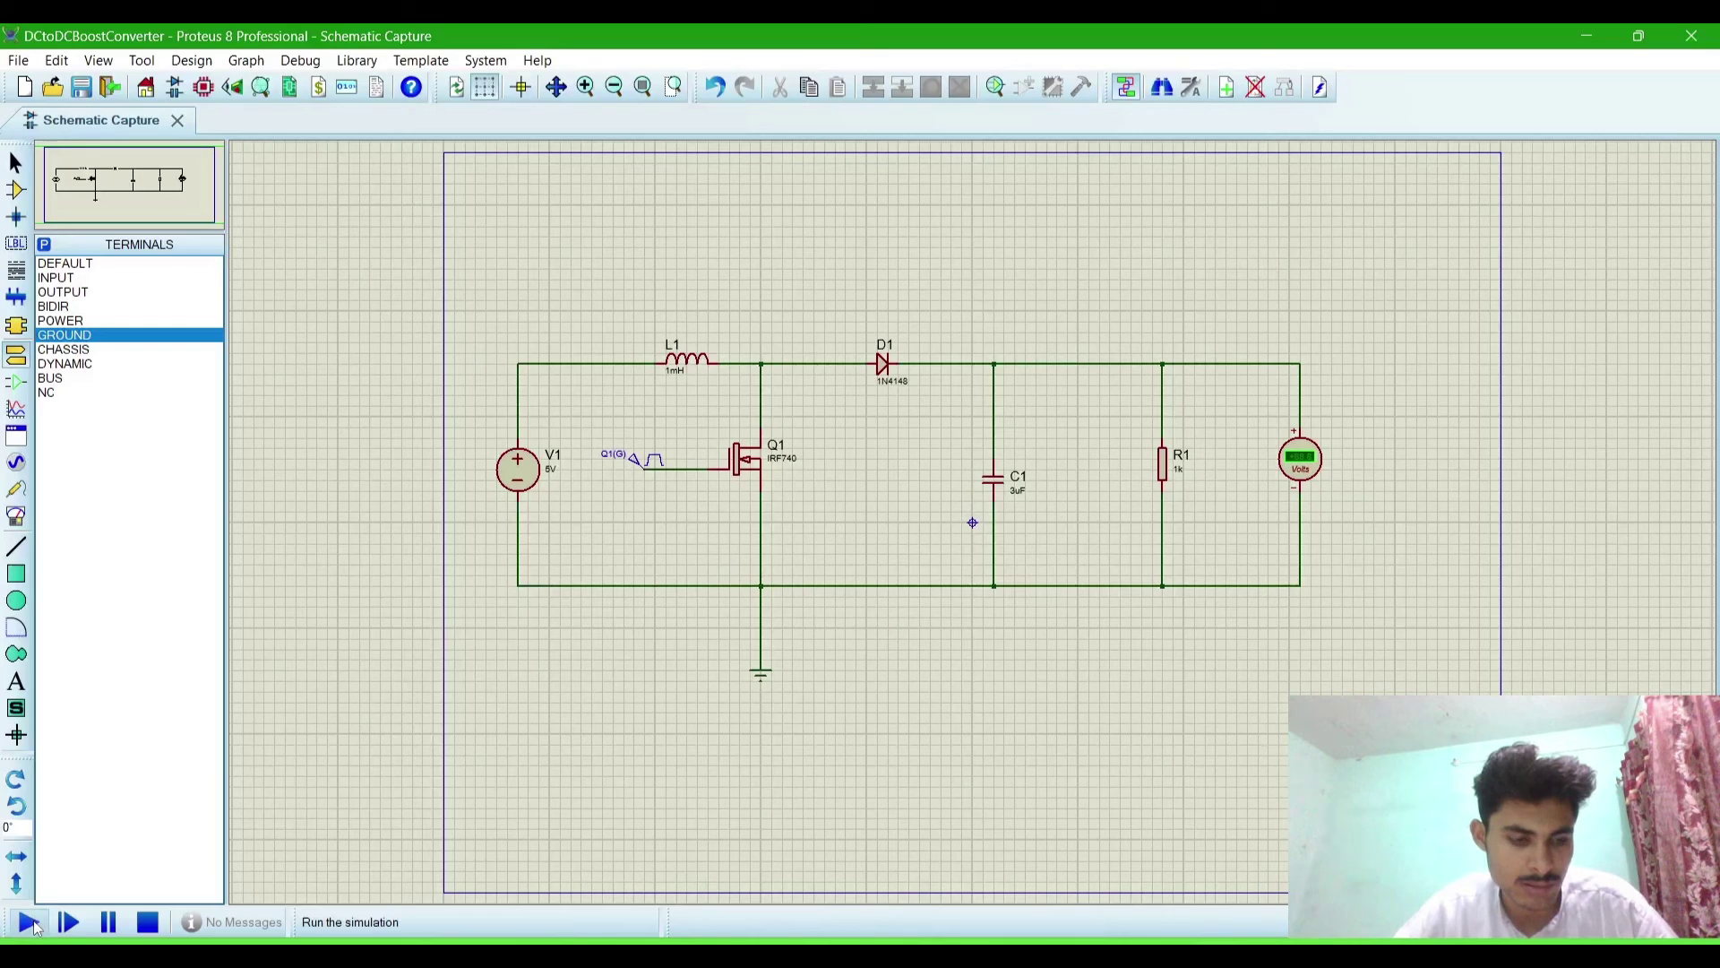
left_click(26, 922)
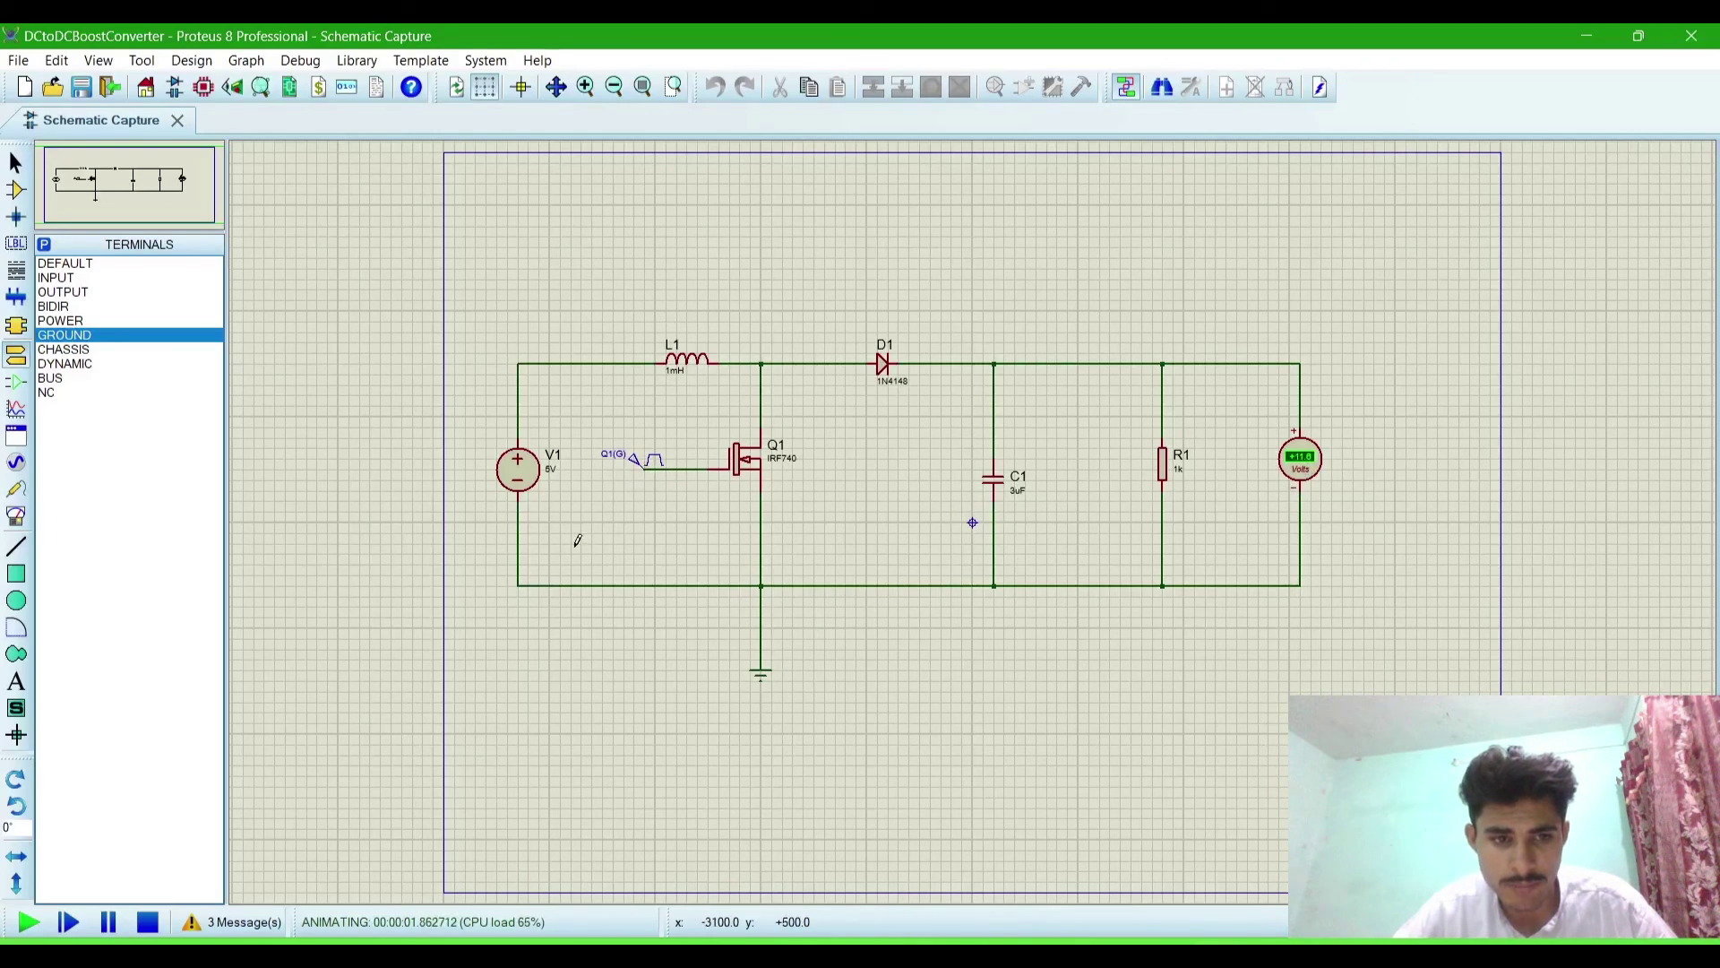
- Stop the simulation, change the pulse generator's pulse width to 55%, and run it again
left_click(146, 923)
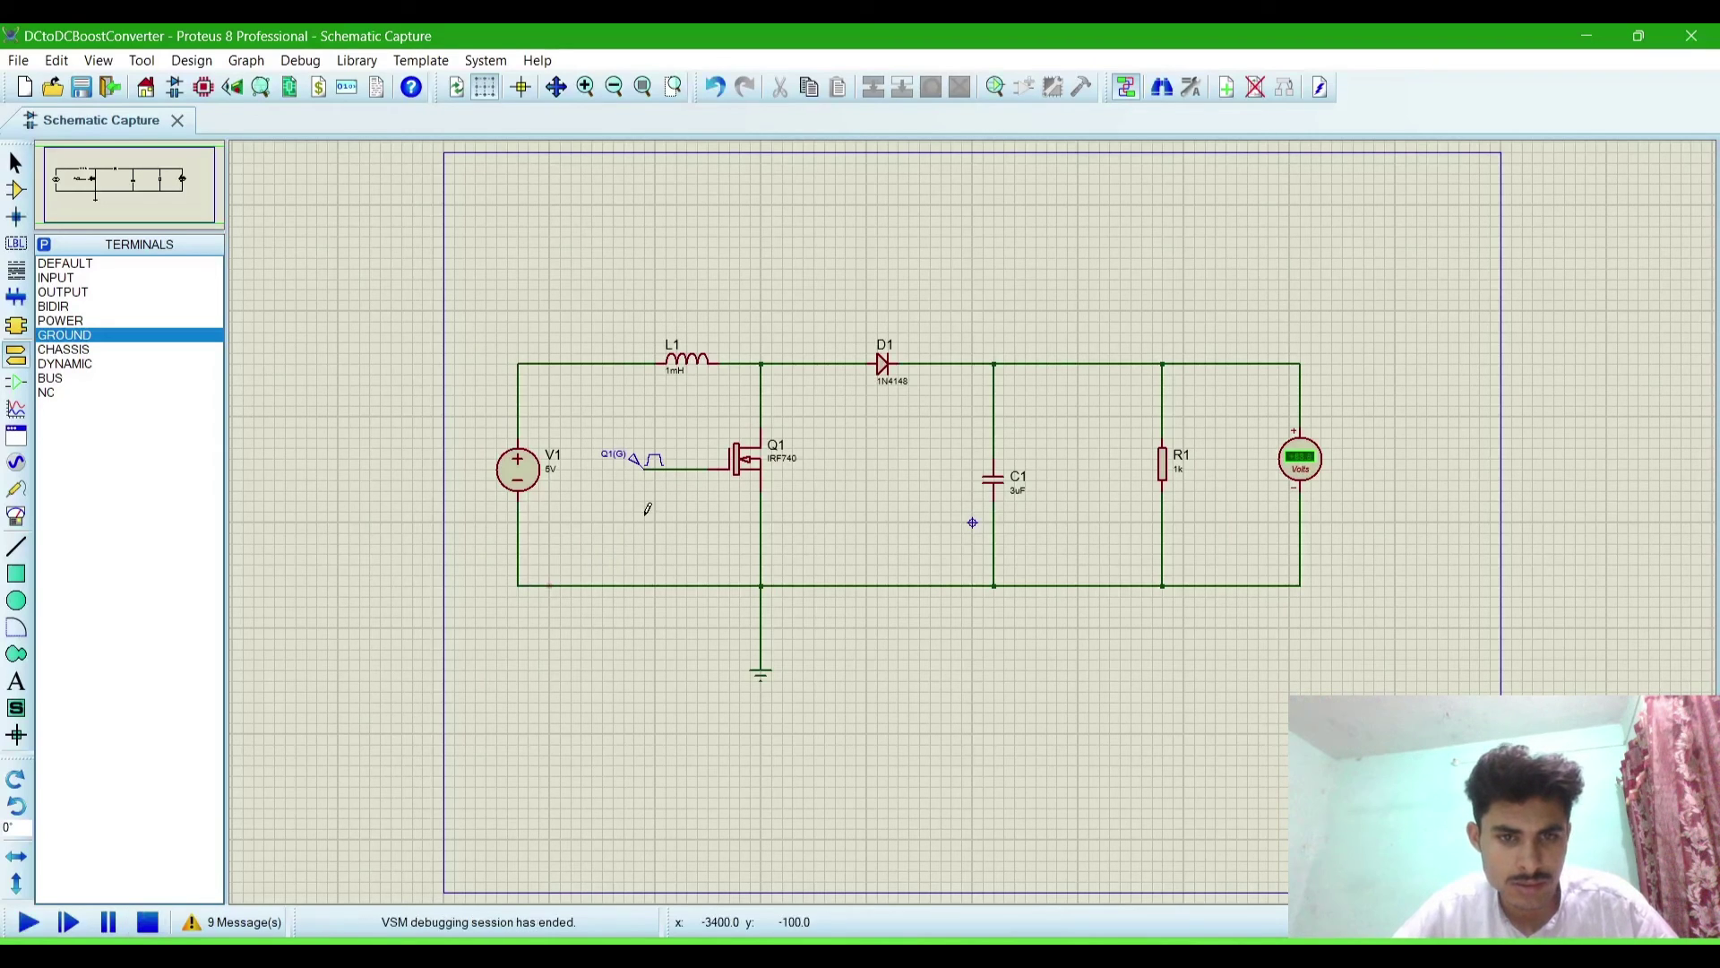
double_click(651, 463)
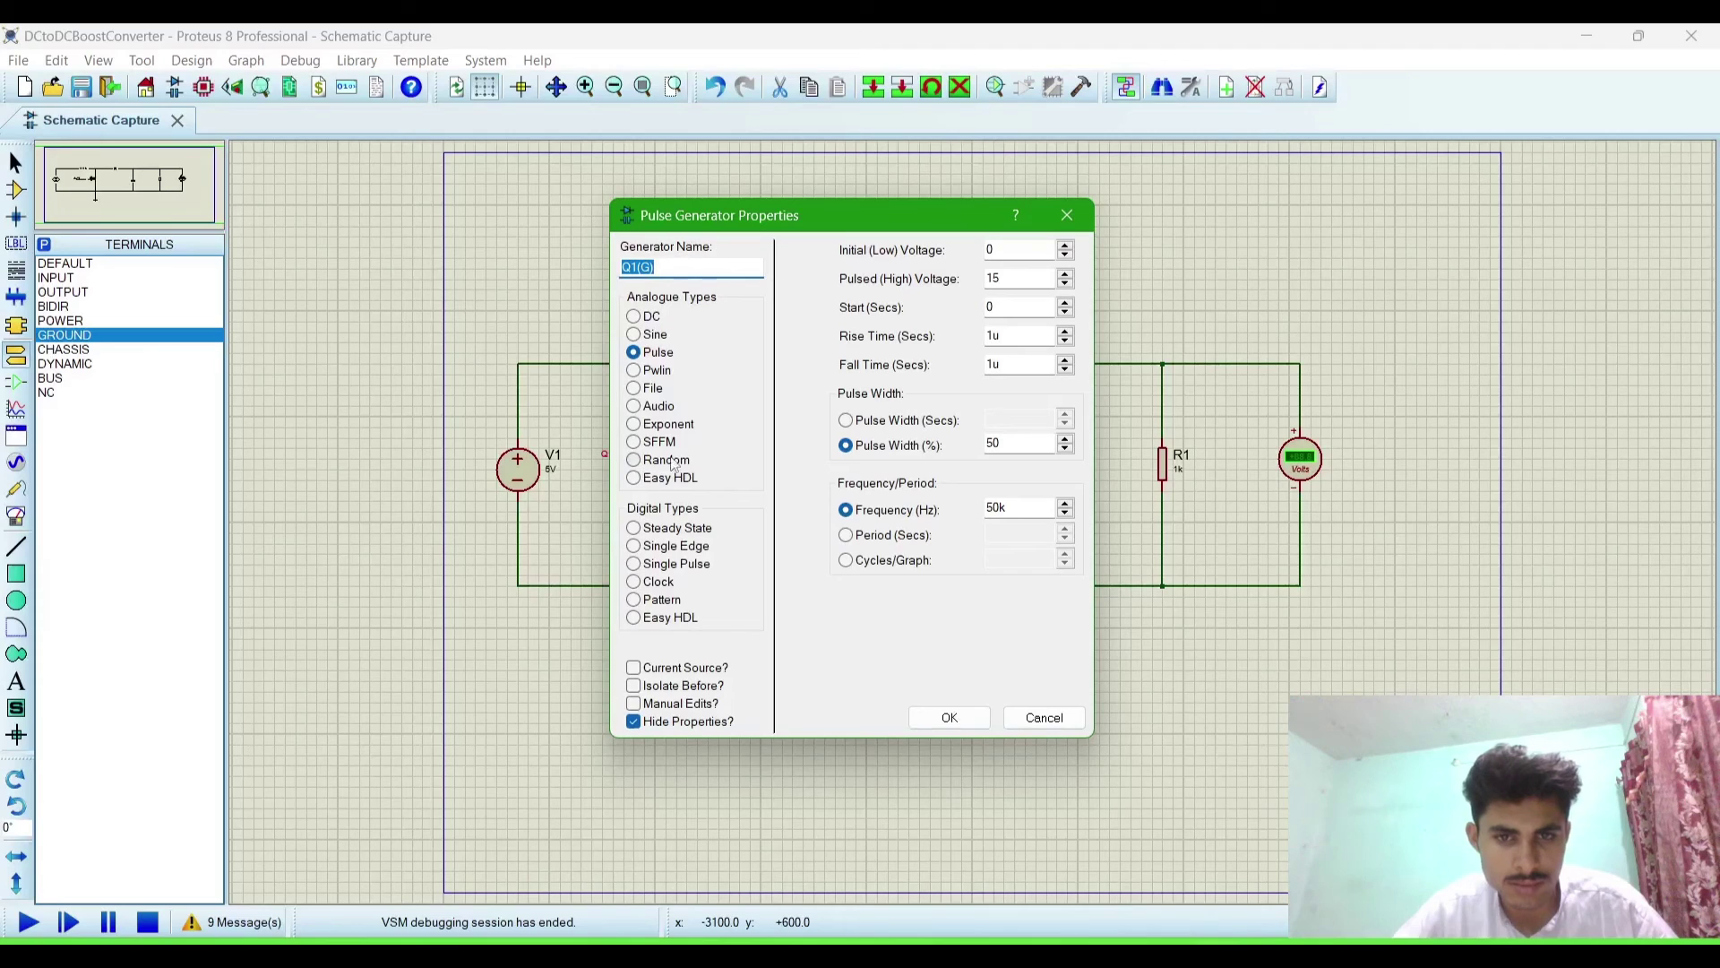
left_click(1009, 445)
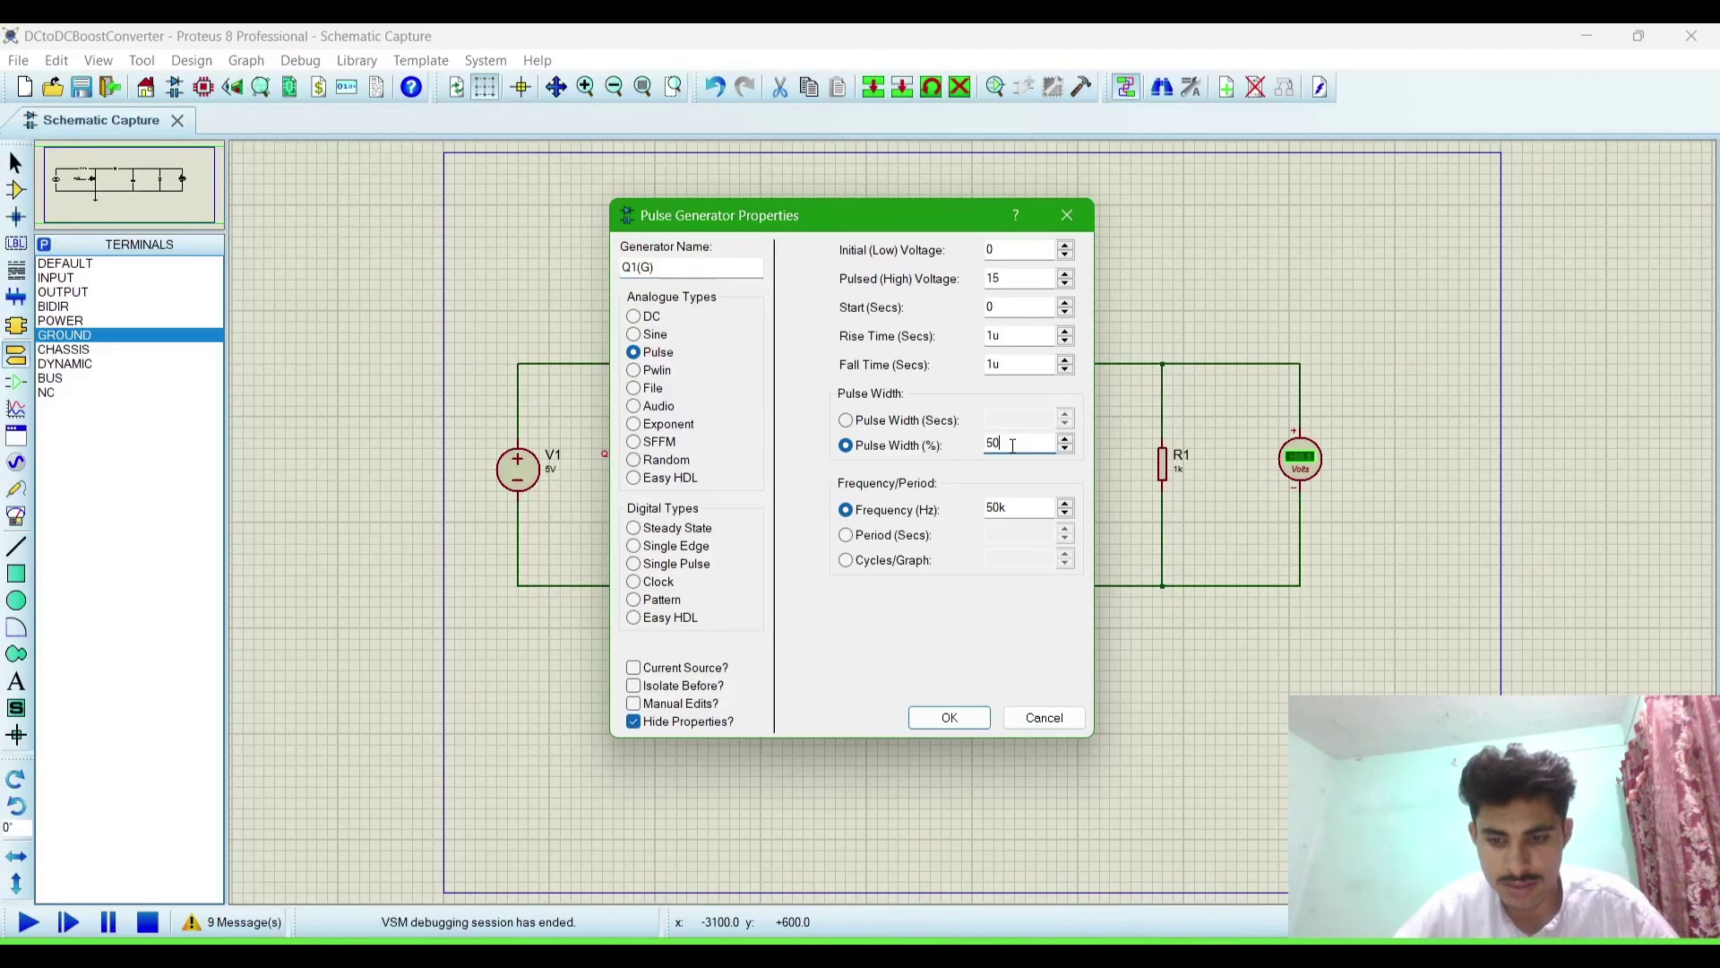
key("BackSpace")
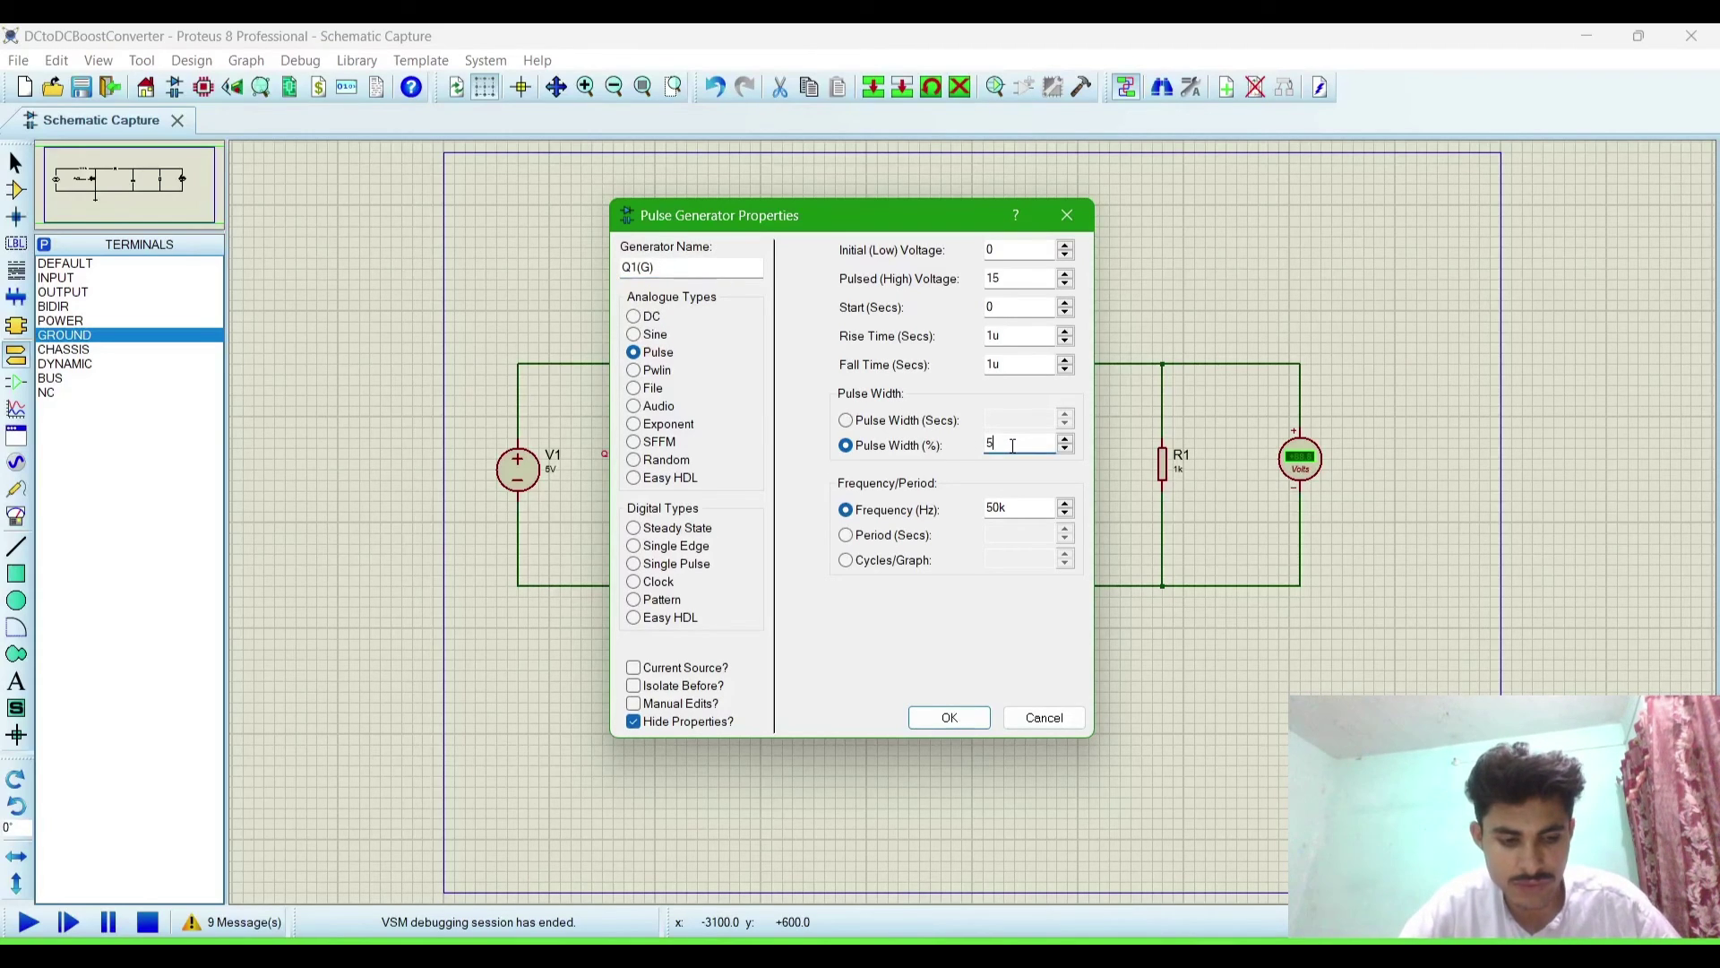
type("5")
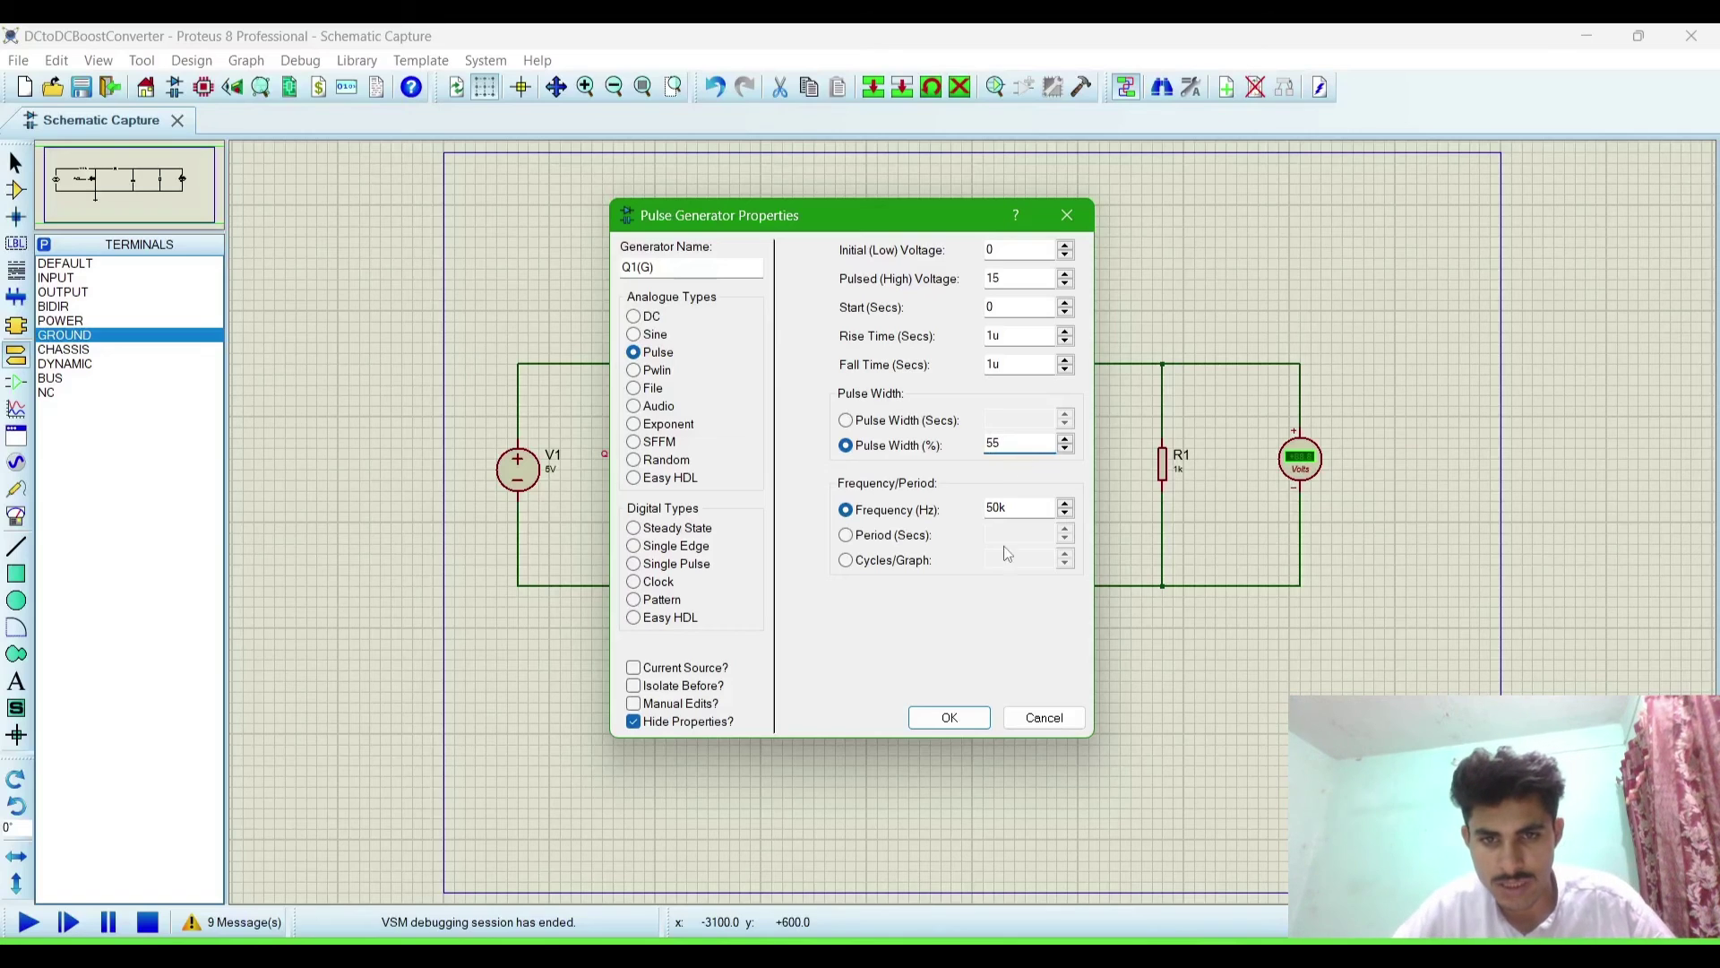
left_click(951, 719)
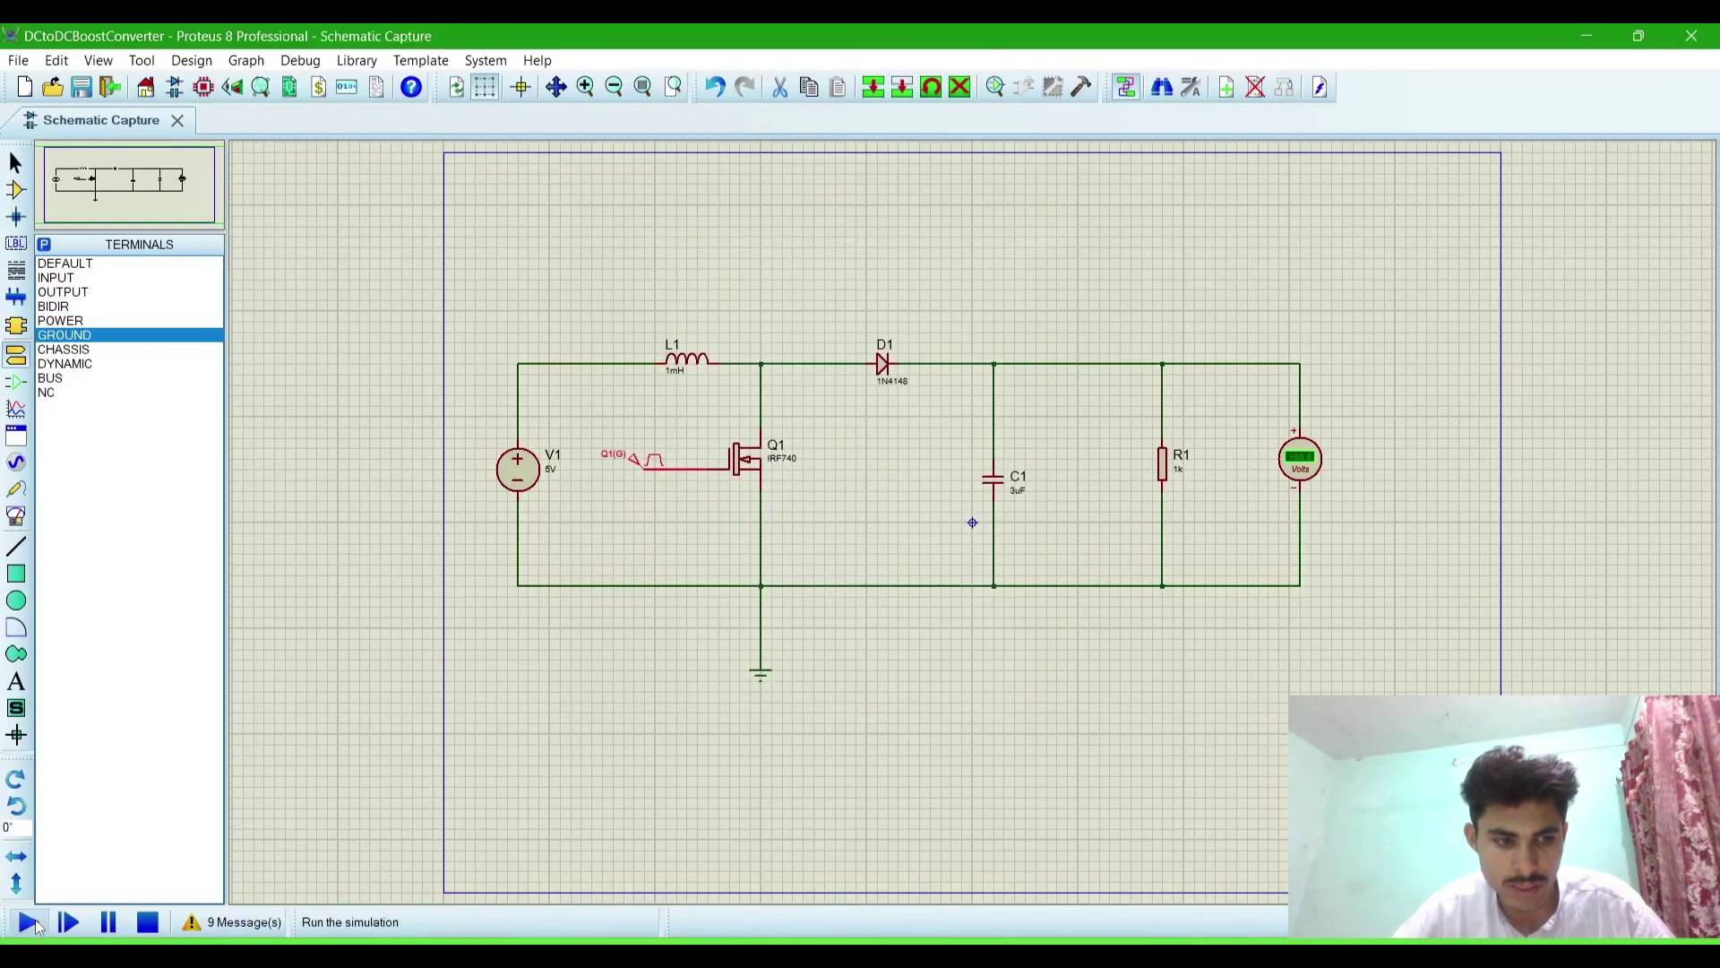
left_click(30, 922)
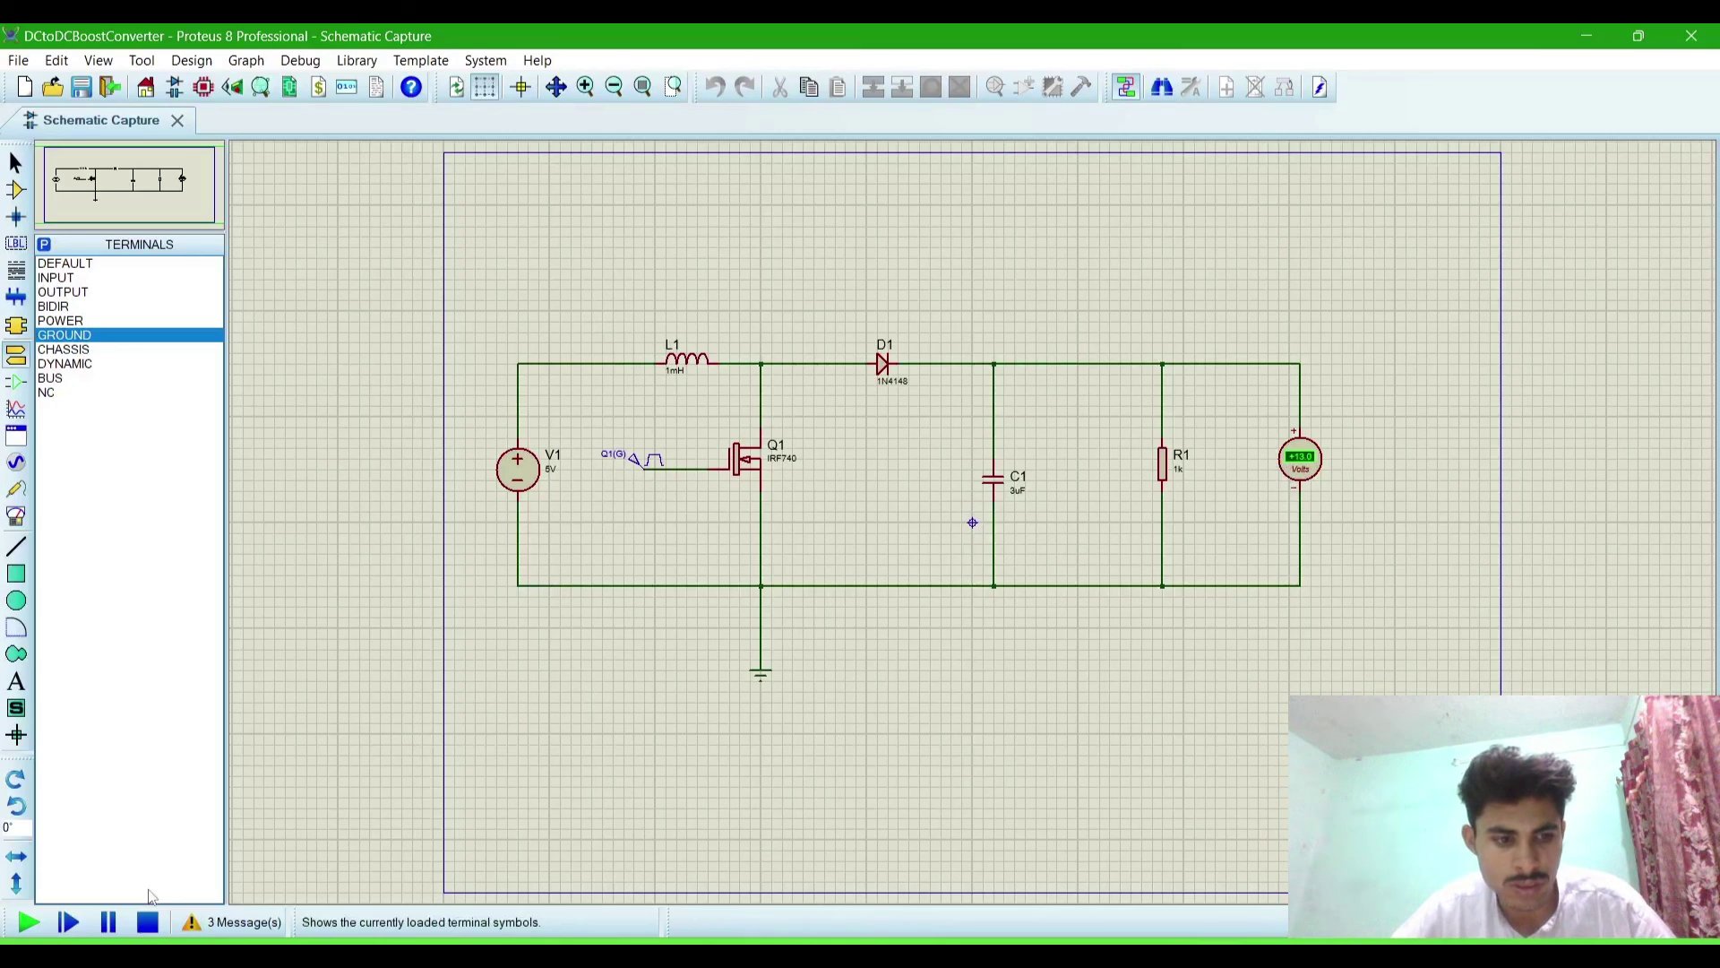
- Stop the simulation, lower the pulse generator's pulse width to 53%, and rerun it
left_click(148, 922)
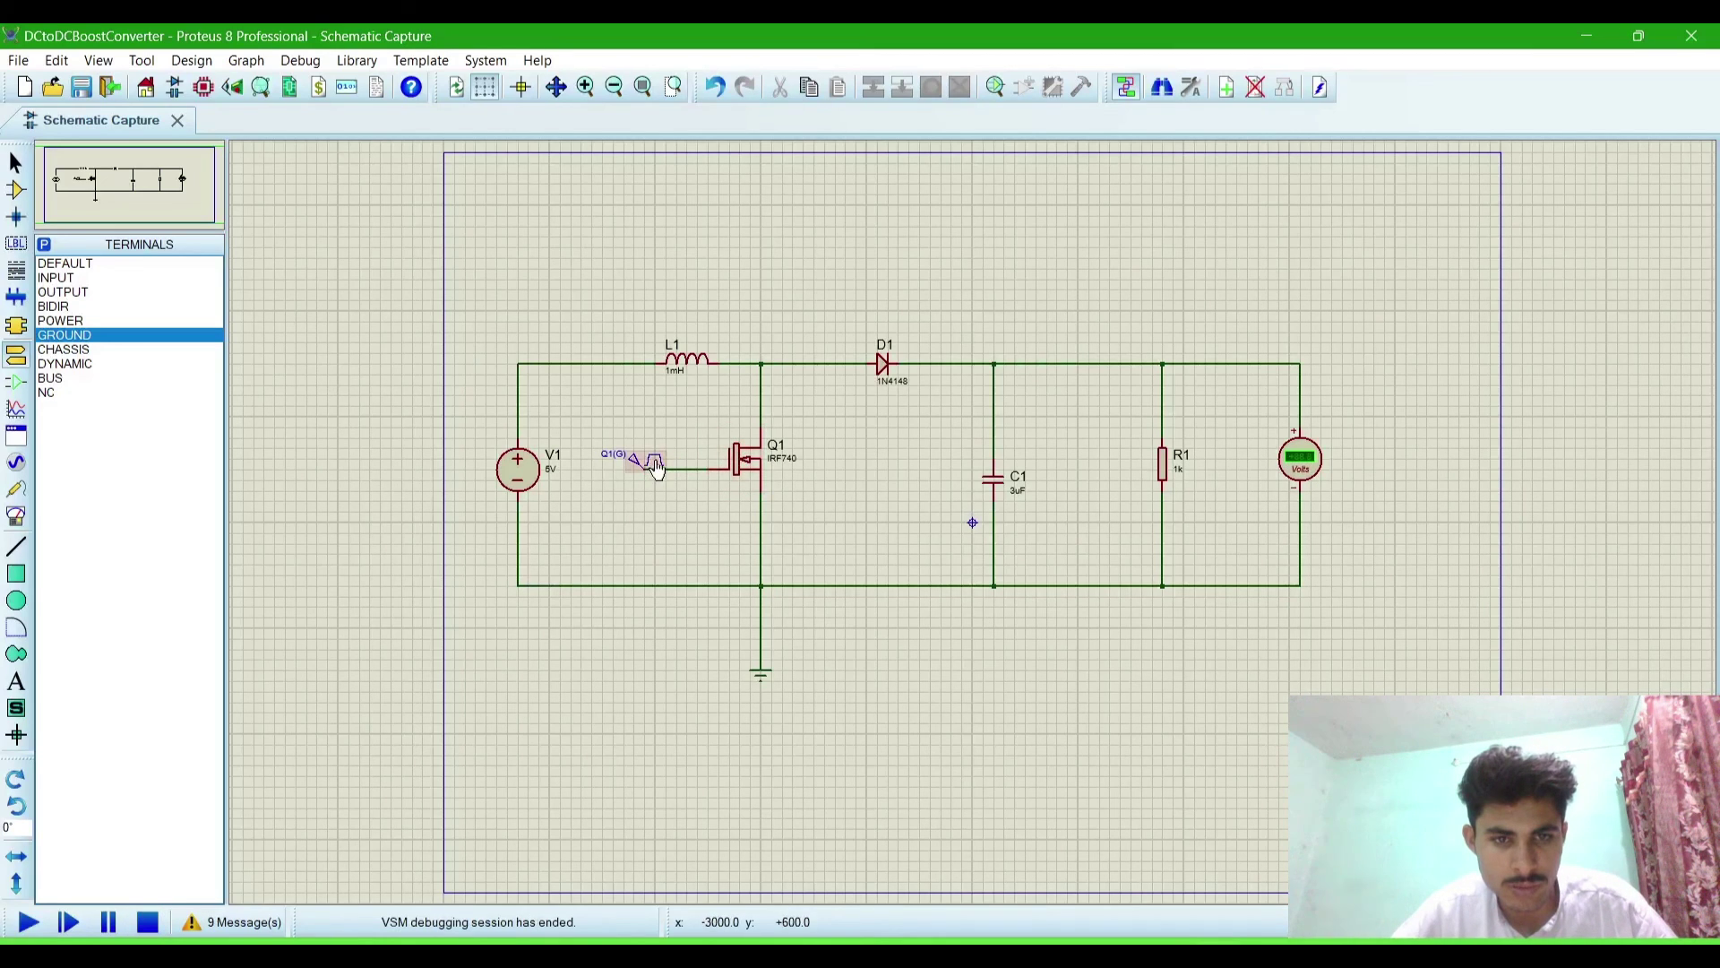
double_click(650, 460)
left_click(1019, 443)
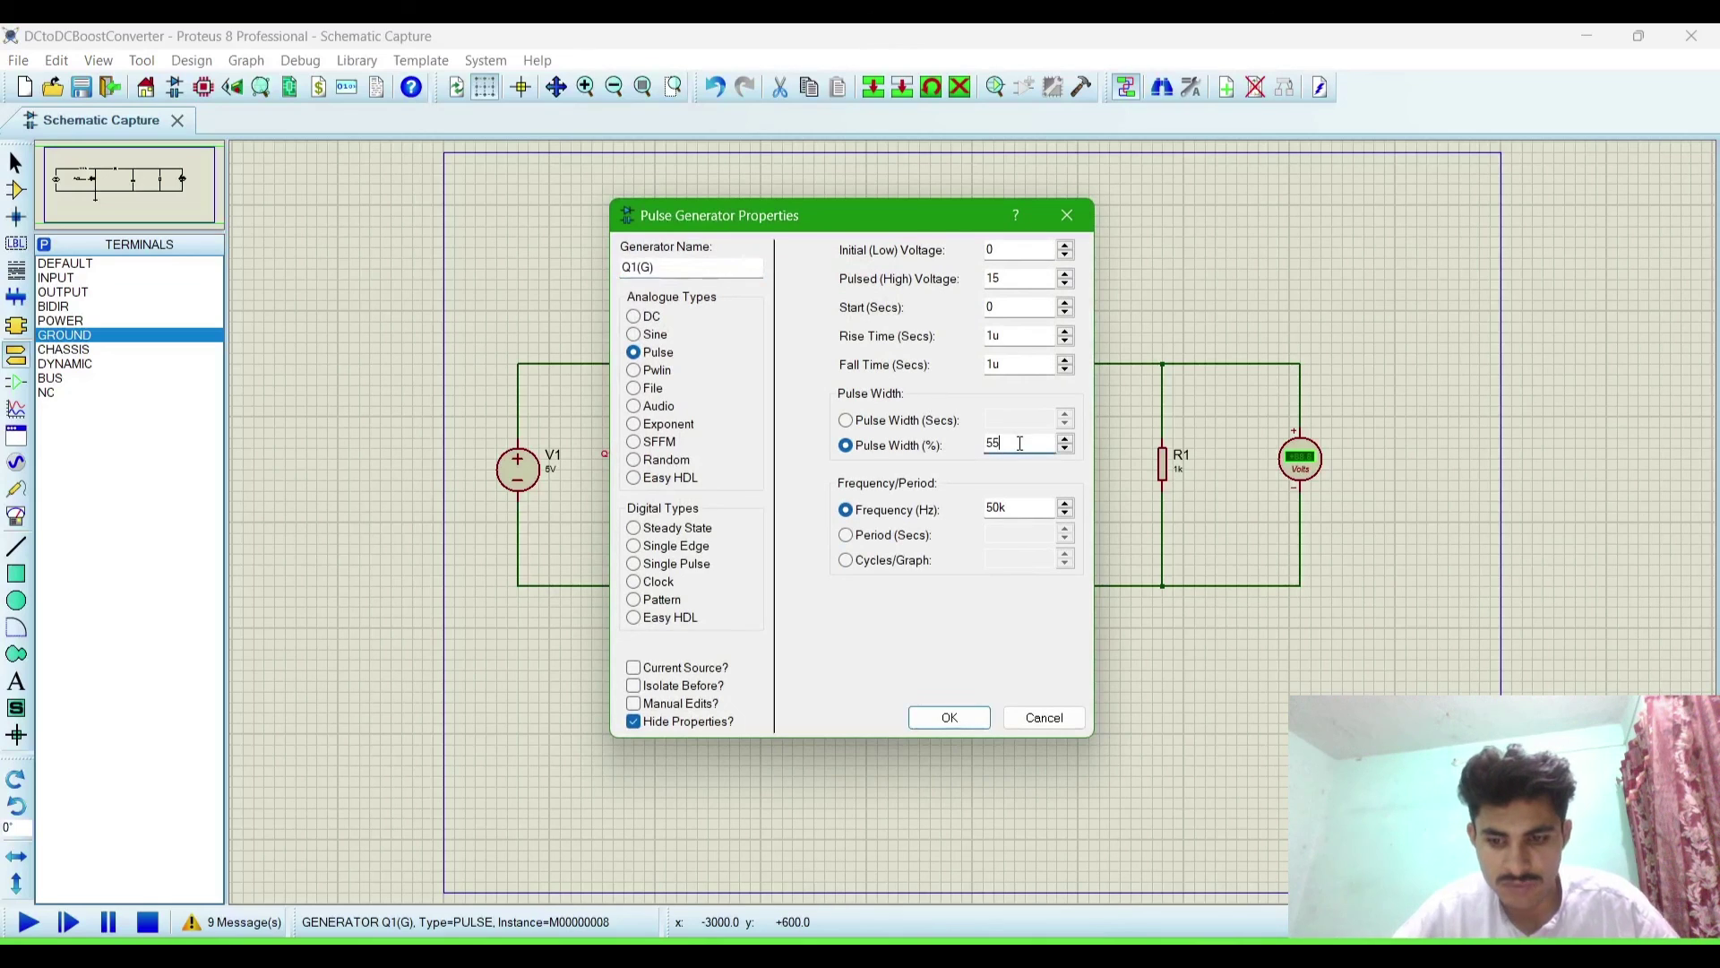
key("BackSpace")
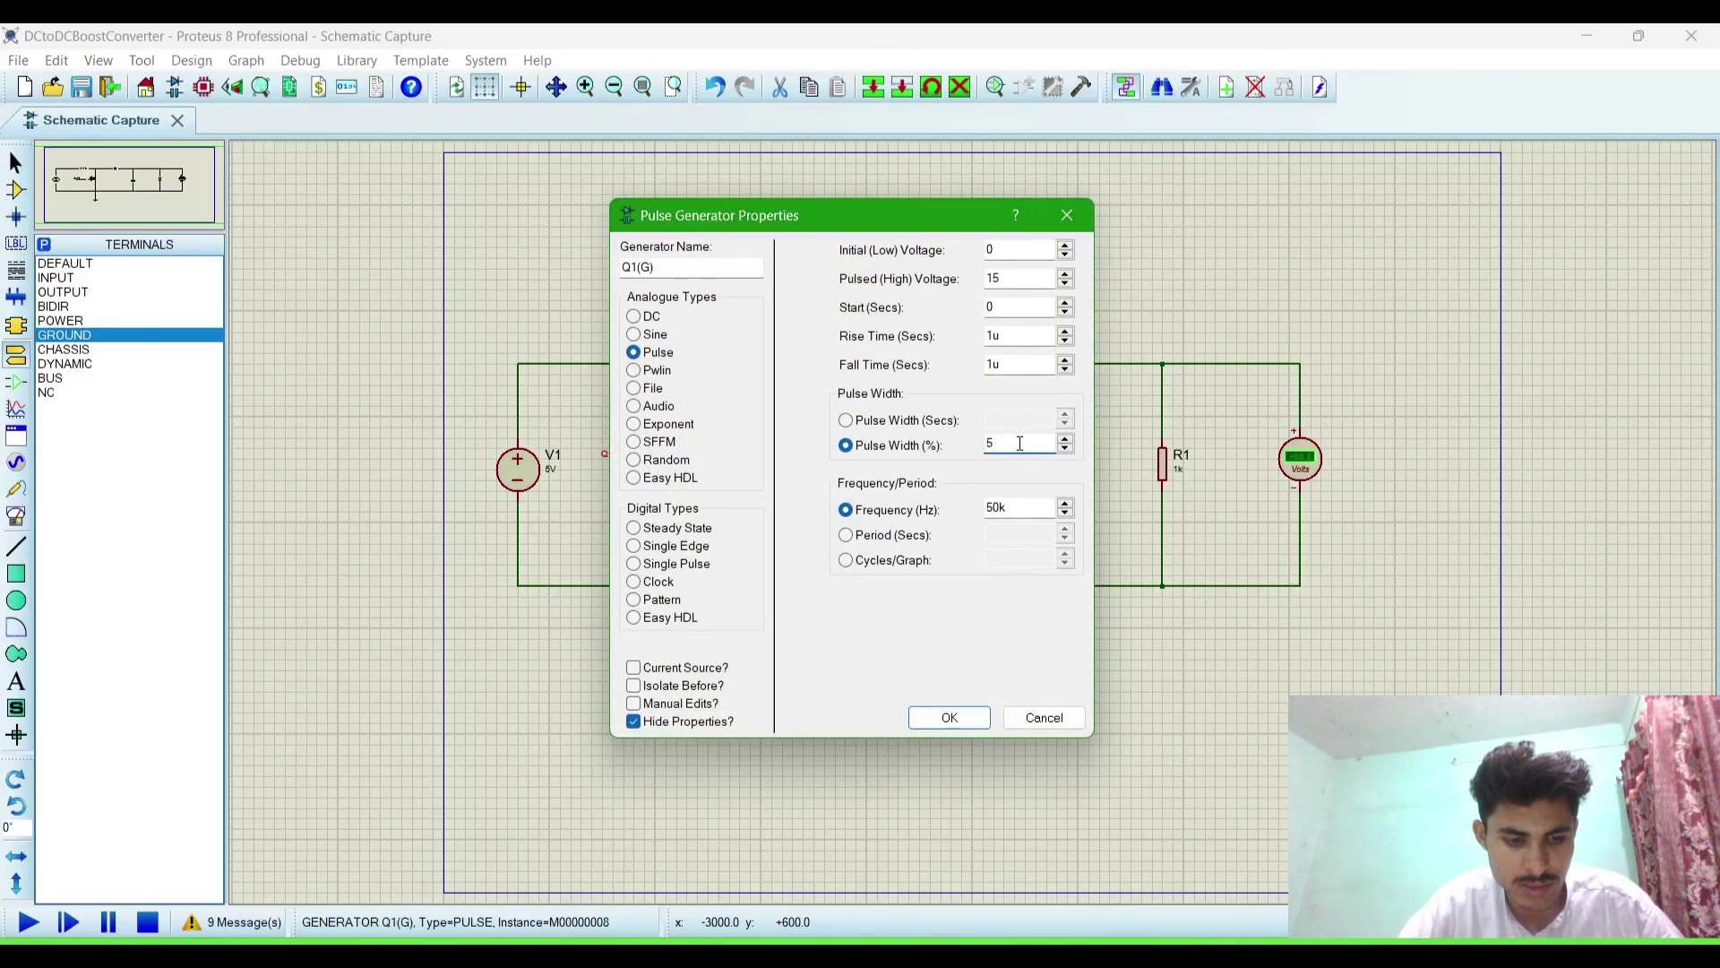
type("3")
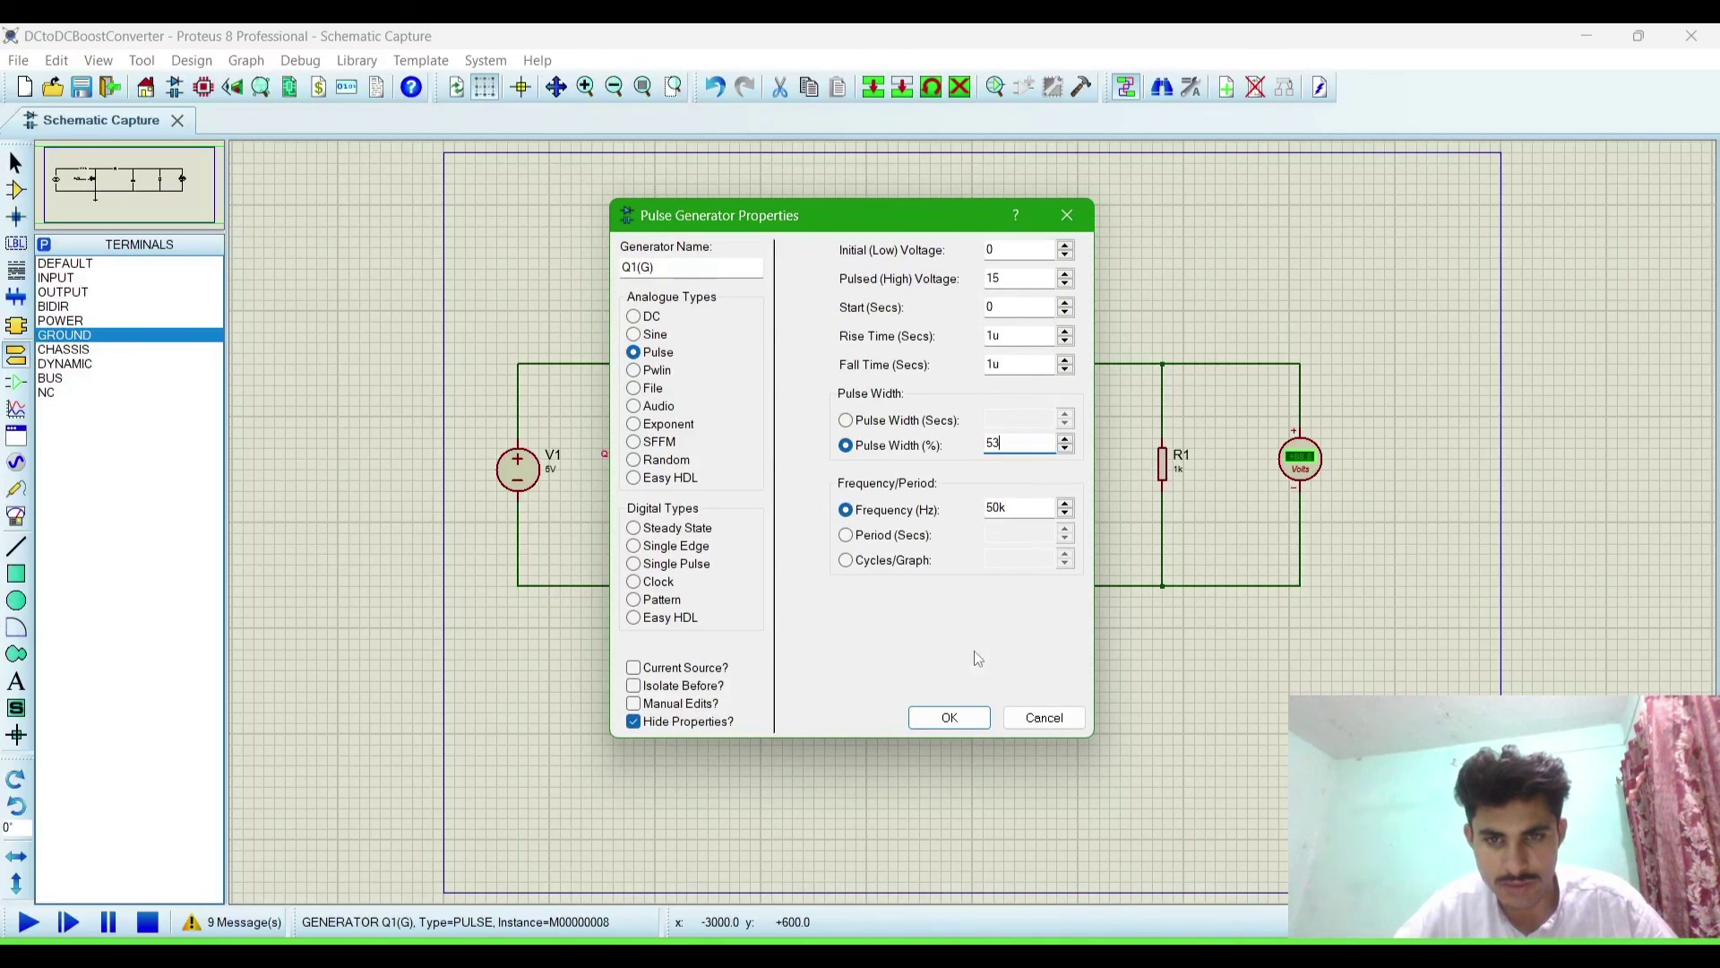
left_click(949, 719)
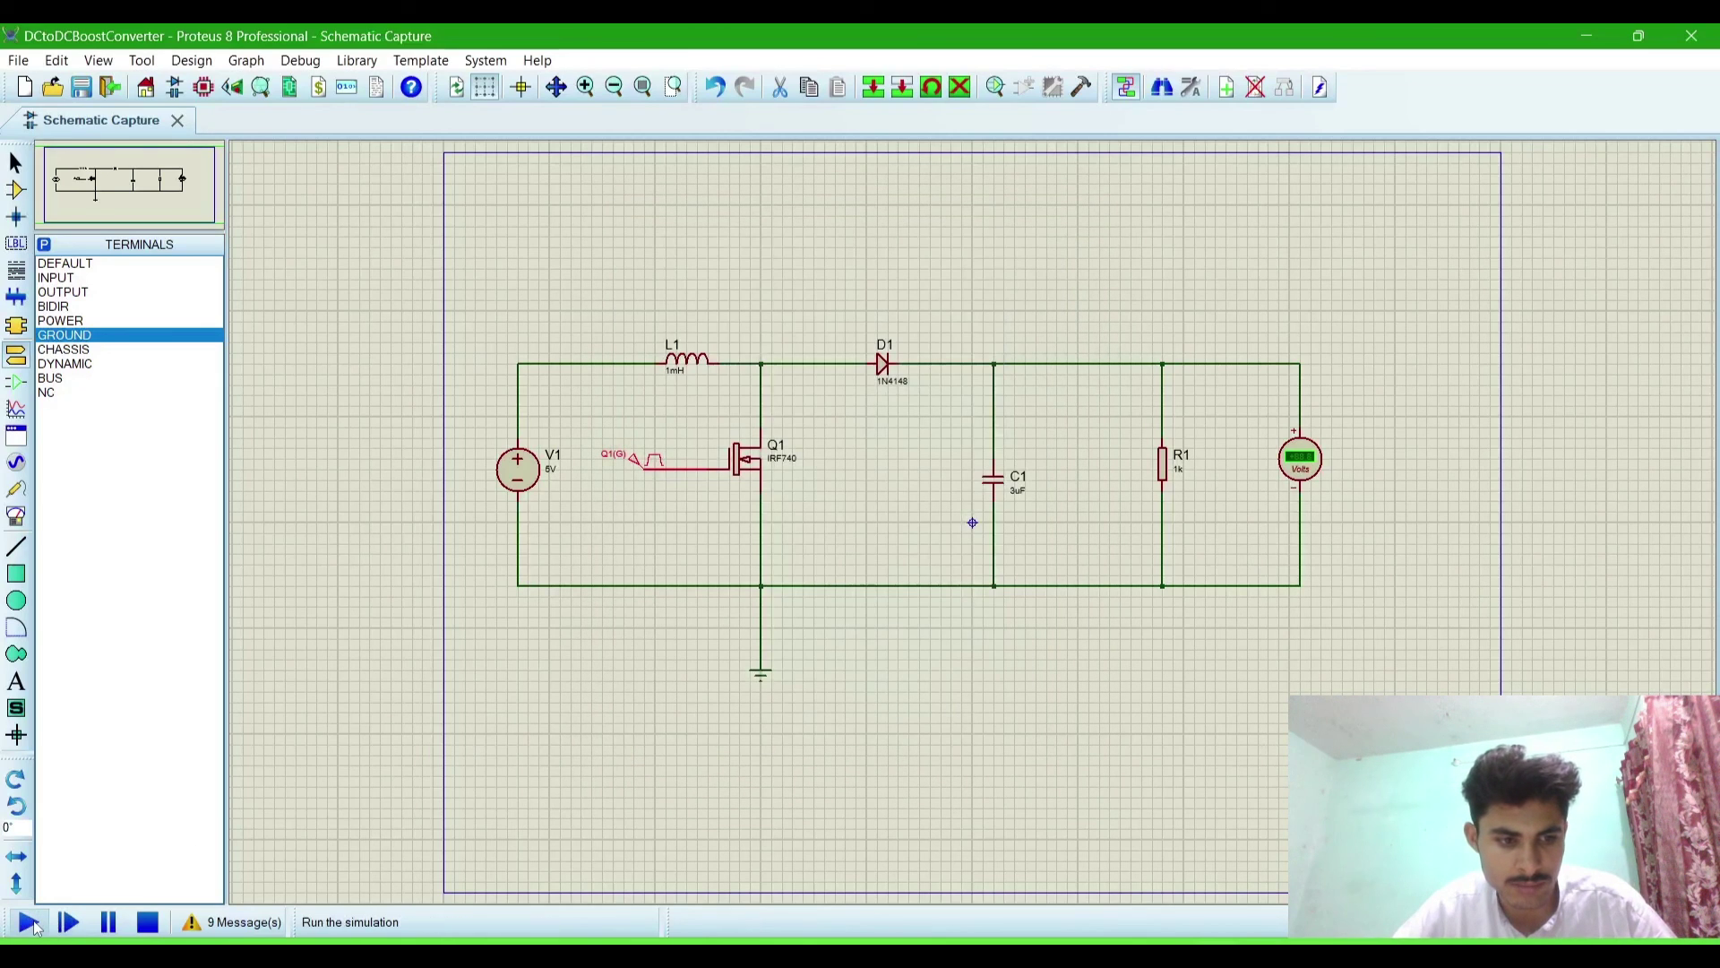
left_click(28, 924)
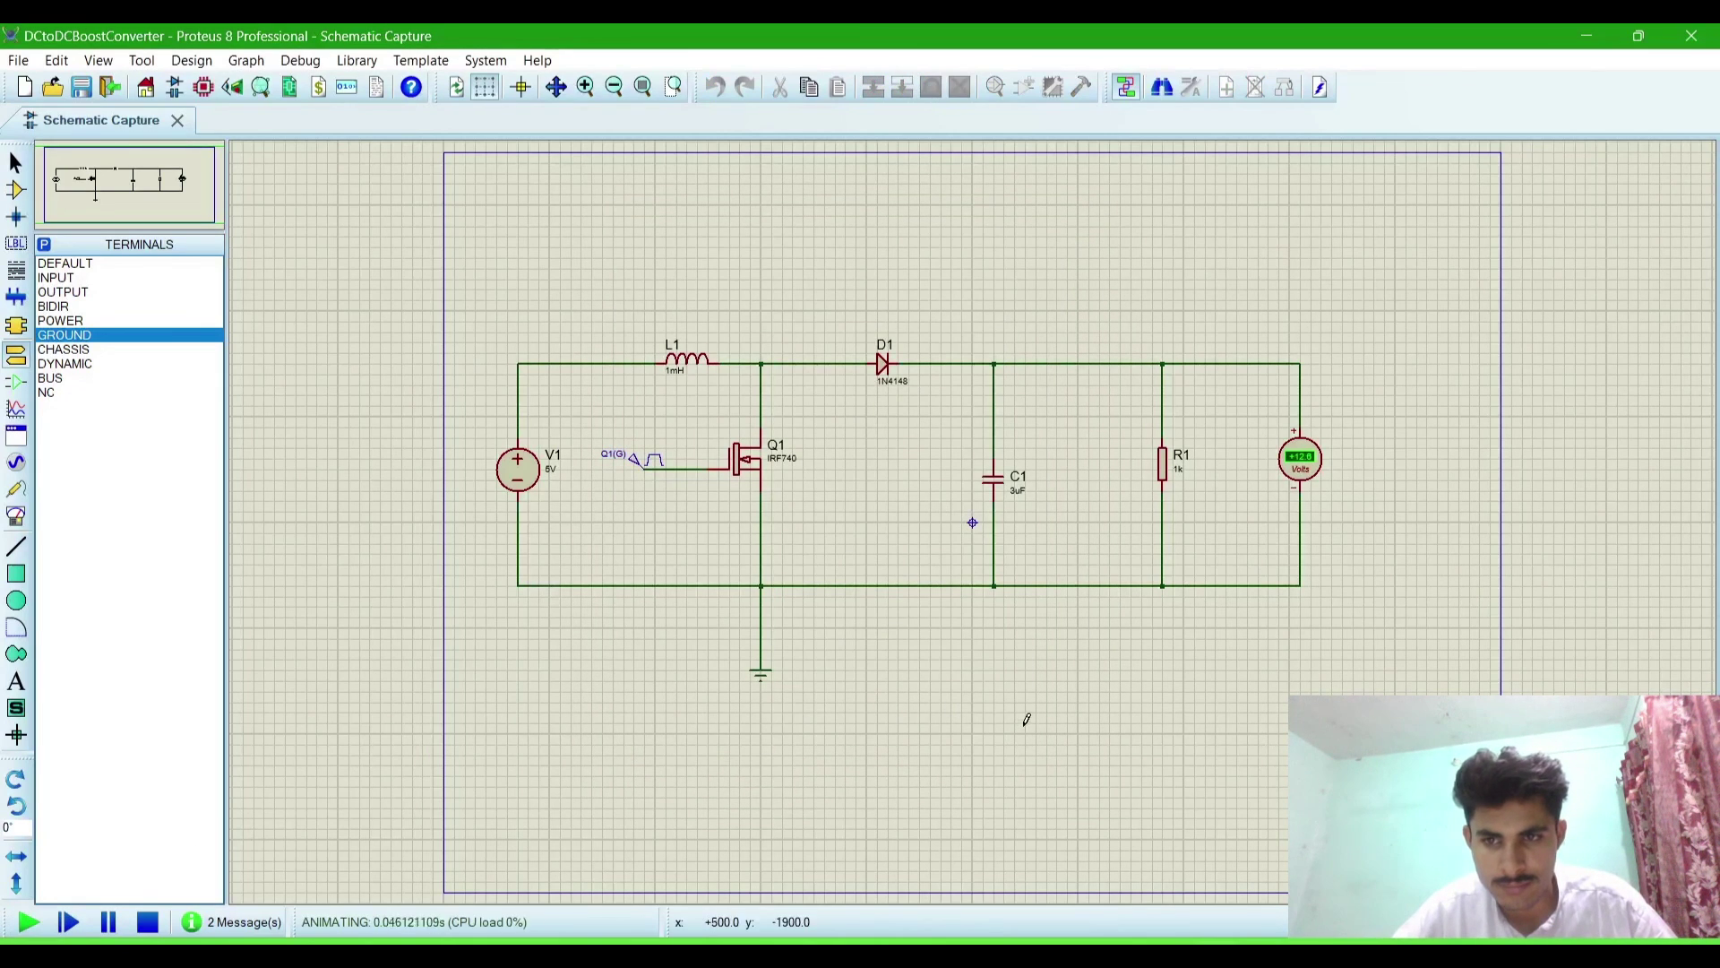